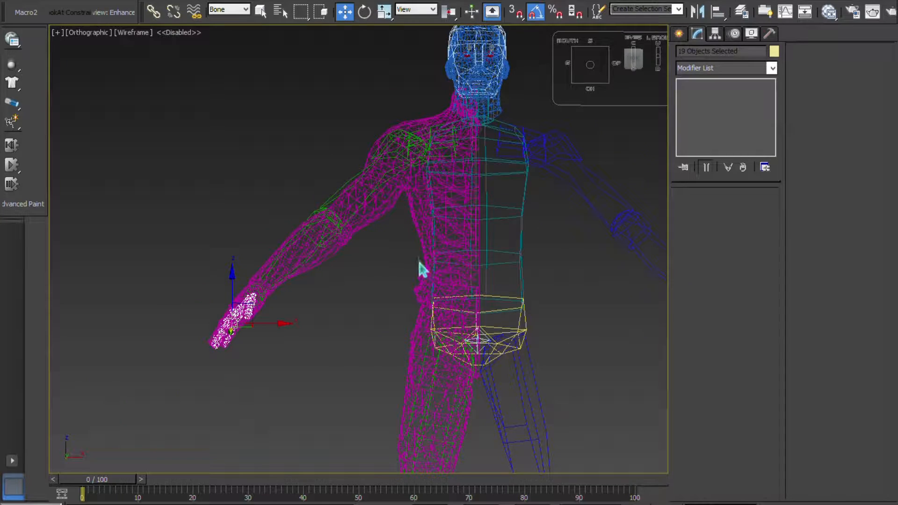
Examine how the biped bones sit inside the body mesh's right arm and hand in wireframe and shaded display.
scroll(381, 212, up, 5)
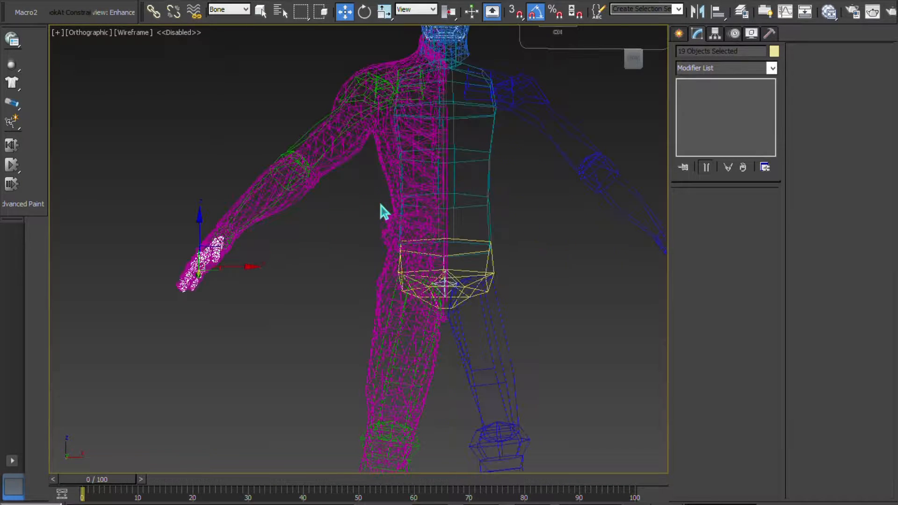
scroll(373, 255, up, 2)
scroll(372, 255, down, 2)
scroll(253, 193, up, 4)
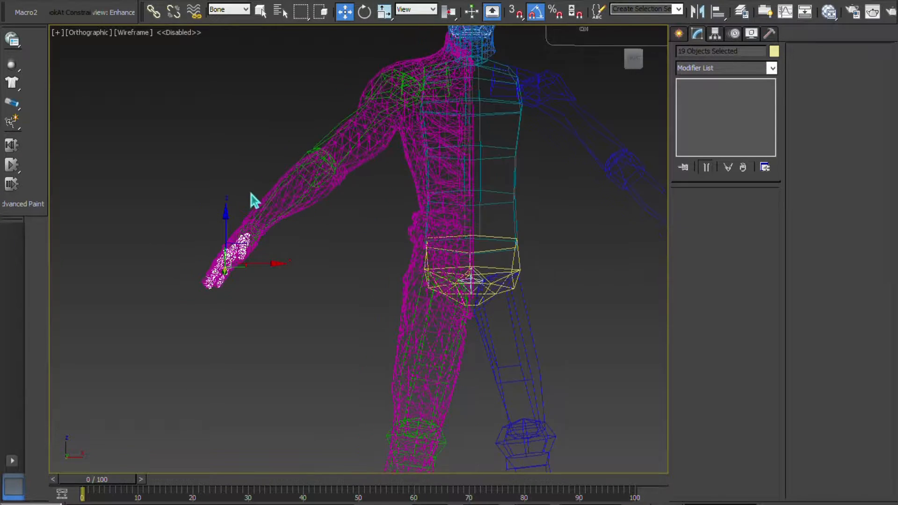
scroll(320, 206, up, 2)
middle_drag(385, 132, 424, 158)
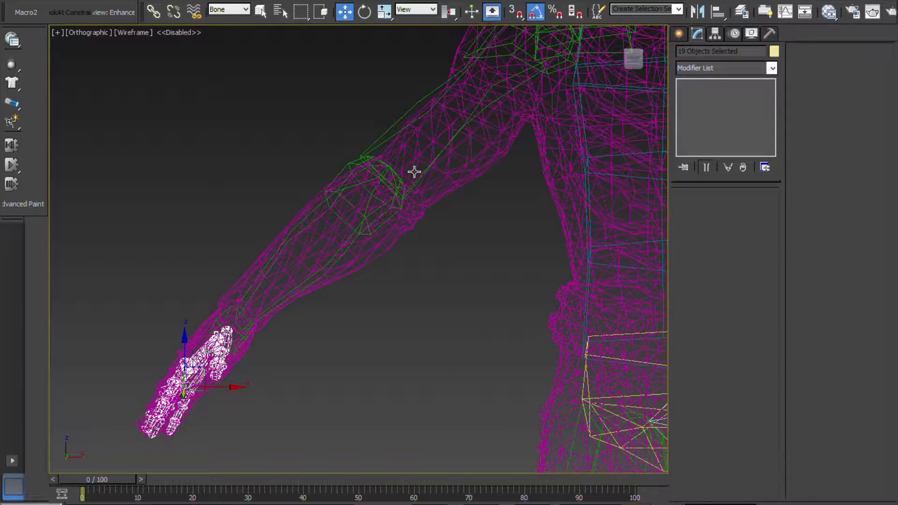
scroll(332, 225, down, 4)
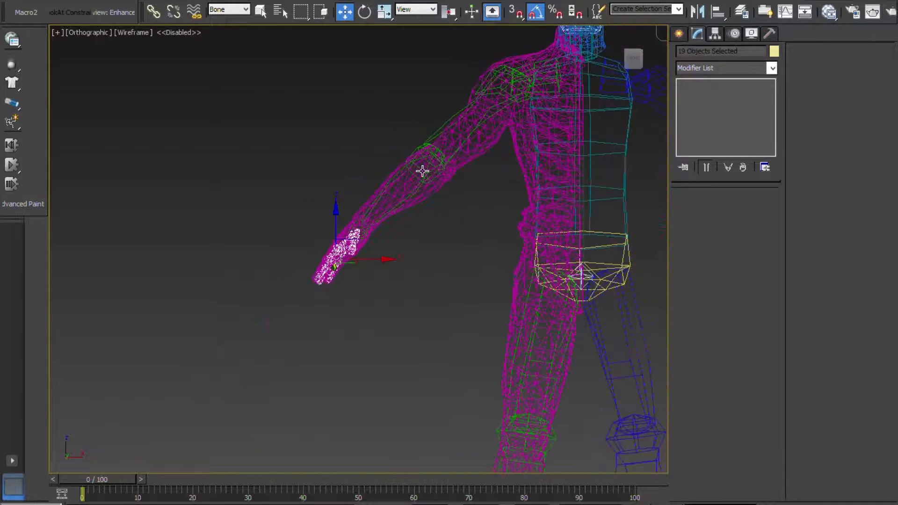
key(F3)
scroll(426, 243, down, 2)
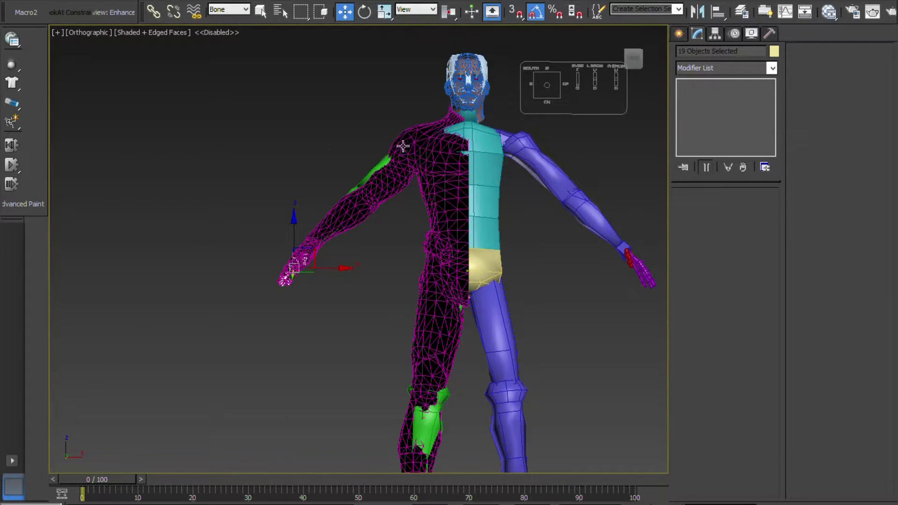
scroll(403, 147, up, 5)
scroll(429, 169, down, 5)
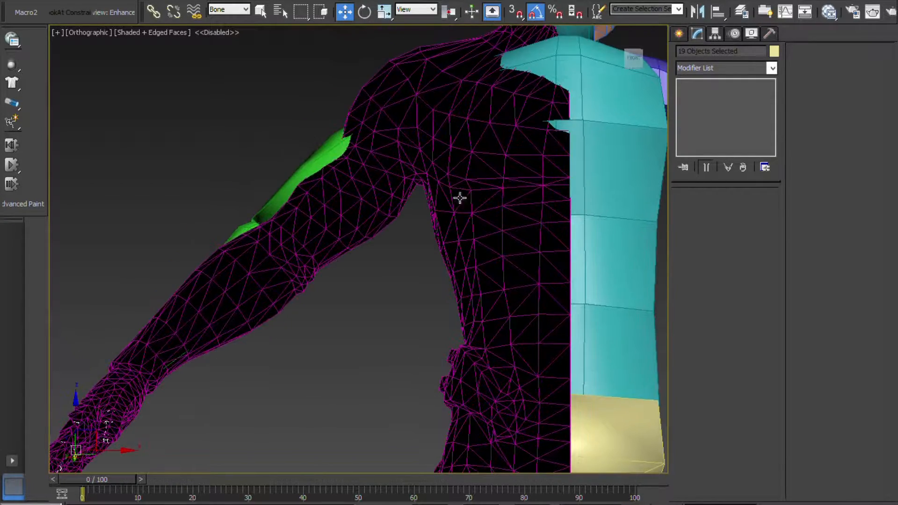
mouse_move(411, 299)
middle_down()
mouse_move(498, 363)
mouse_move(373, 252)
middle_up()
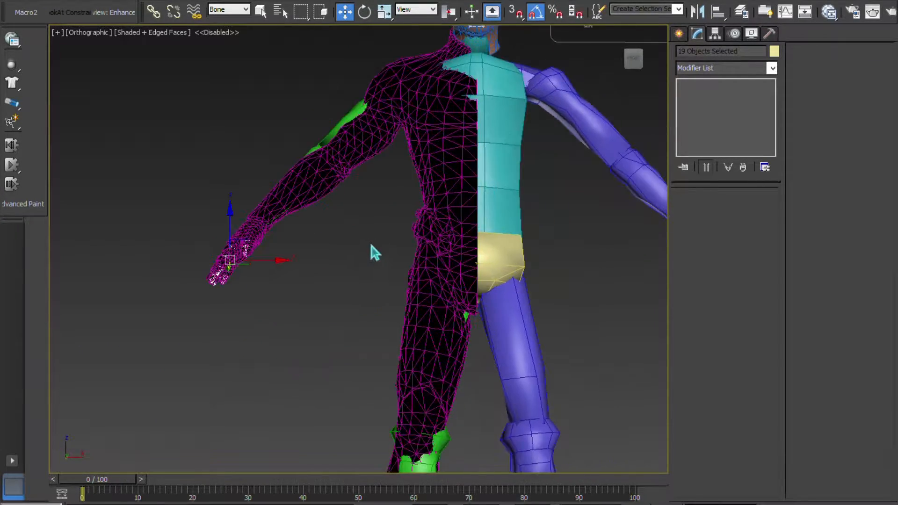
scroll(427, 287, up, 5)
scroll(337, 242, down, 2)
key(F3)
scroll(337, 241, up, 2)
scroll(288, 295, up, 4)
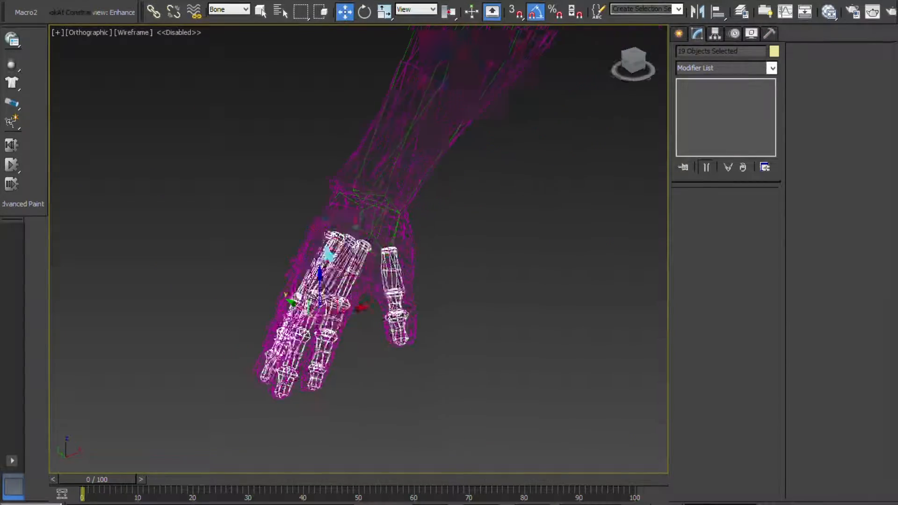
Turn on Auto Key, activate rotation for the selected right-hand finger bones and go to frame 10.
middle_drag(337, 279, 386, 237)
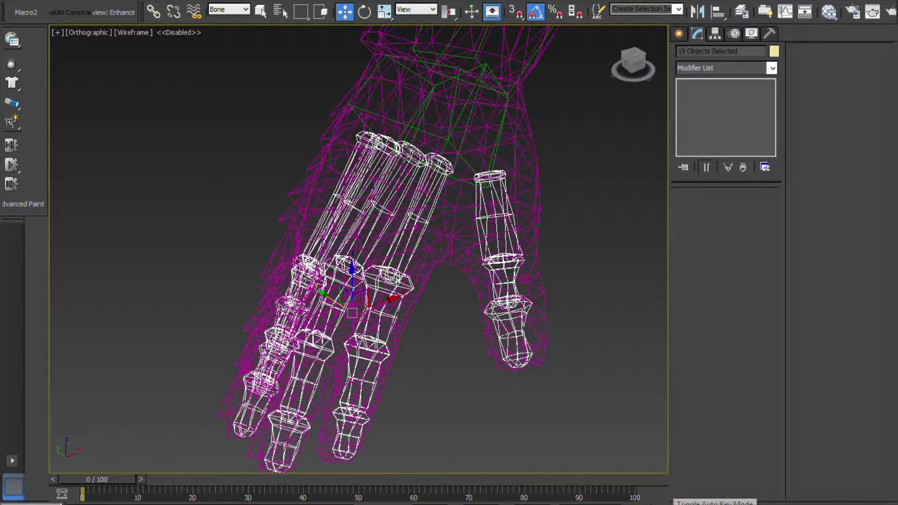
key(n)
key(e)
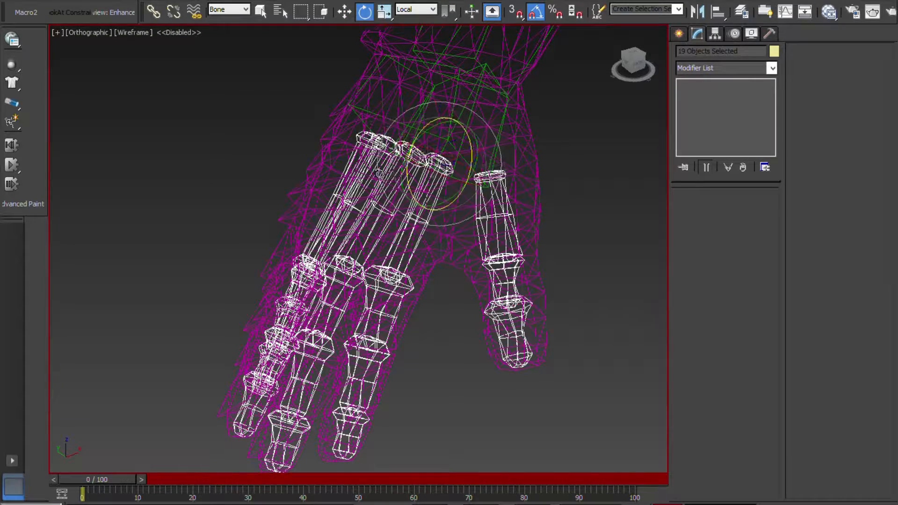
middle_drag(415, 115, 410, 133)
mouse_move(424, 141)
mouse_down()
mouse_move(417, 146)
mouse_move(423, 141)
mouse_up()
drag(119, 484, 159, 487)
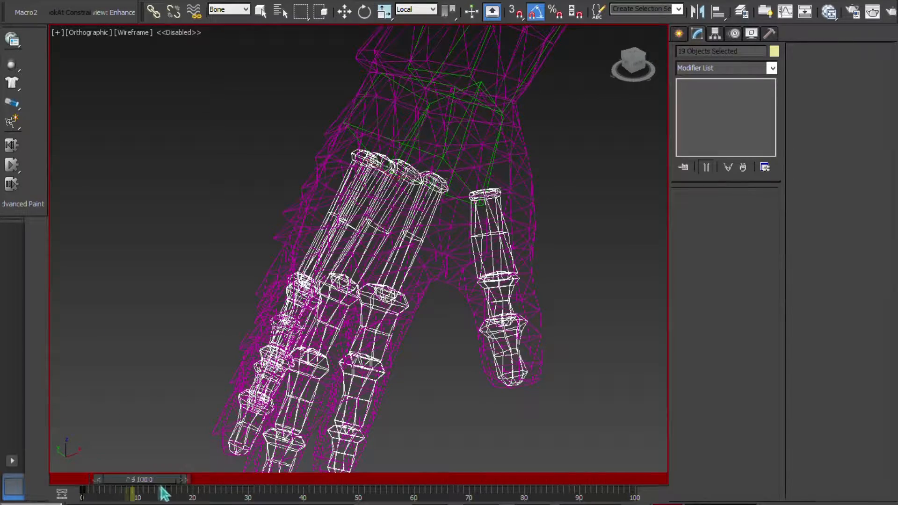
Rotate all selected right-hand finger bones at frame 10 so the fingers curl toward the palm.
key(e)
alt+middle_drag(421, 146, 378, 154)
drag(404, 128, 364, 138)
alt+middle_drag(363, 137, 150, 158)
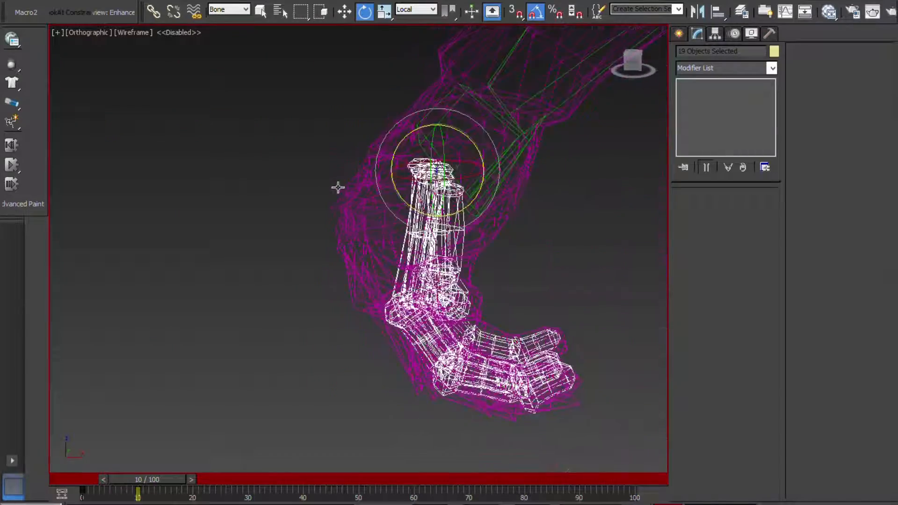
mouse_move(337, 186)
mouse_down()
mouse_move(341, 161)
mouse_move(337, 182)
mouse_move(355, 184)
mouse_up()
middle_drag(413, 197, 311, 147)
Select the outer finger bones and inspect the curled hand from other angles in wireframe and shaded display.
click(518, 391)
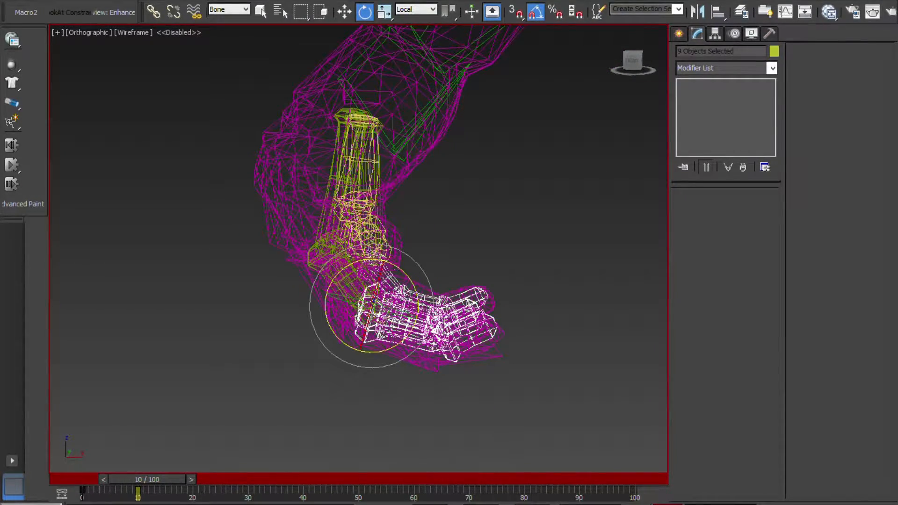
alt+middle_drag(354, 261, 438, 225)
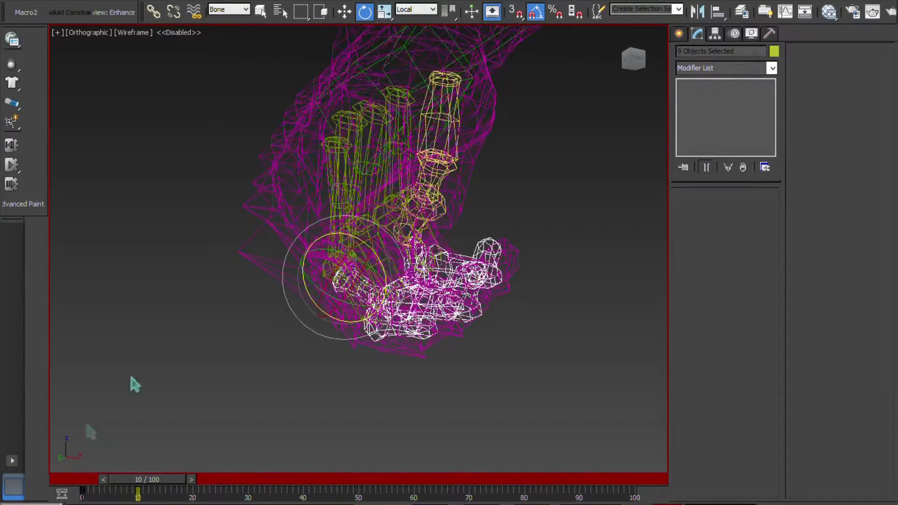
mouse_move(389, 270)
alt+middle_down()
mouse_move(424, 306)
mouse_move(438, 255)
mouse_move(290, 321)
mouse_move(331, 287)
mouse_move(345, 302)
mouse_move(414, 271)
mouse_move(353, 304)
alt+middle_up()
key(F3)
key(F3)
scroll(346, 301, up, 3)
Return to frame 0, show the hand shaded with edged faces and clear the bone selection.
drag(149, 491, 91, 490)
key(e)
mouse_move(183, 349)
alt+middle_down()
mouse_move(311, 335)
mouse_move(333, 313)
mouse_move(387, 358)
mouse_move(350, 361)
mouse_move(371, 352)
alt+middle_up()
key(F3)
scroll(388, 358, down, 1)
scroll(357, 354, down, 1)
scroll(375, 353, up, 1)
click(450, 349)
scroll(384, 289, up, 2)
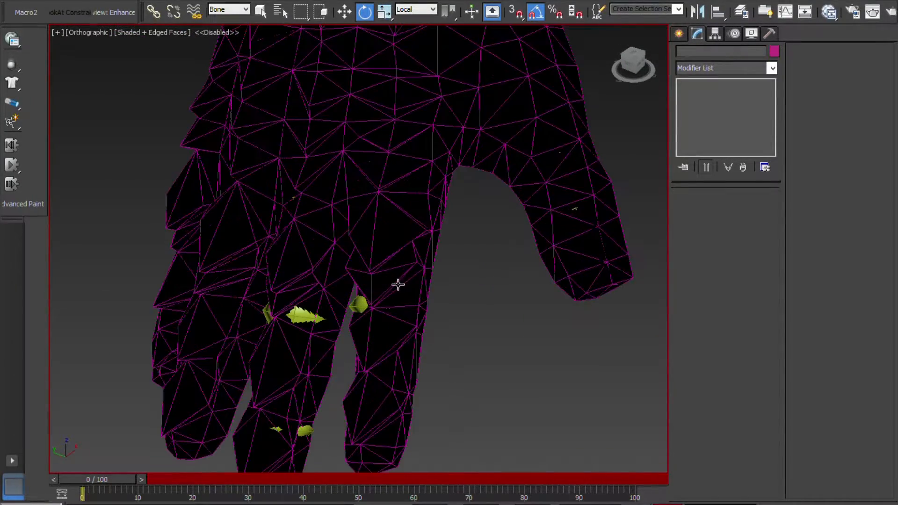
Select the Bip001 R Finger1 bone in wireframe display and turn off Auto Key.
click(553, 115)
middle_drag(554, 115, 473, 174)
key(F3)
alt+middle_drag(357, 375, 442, 304)
click(427, 190)
scroll(436, 238, down, 5)
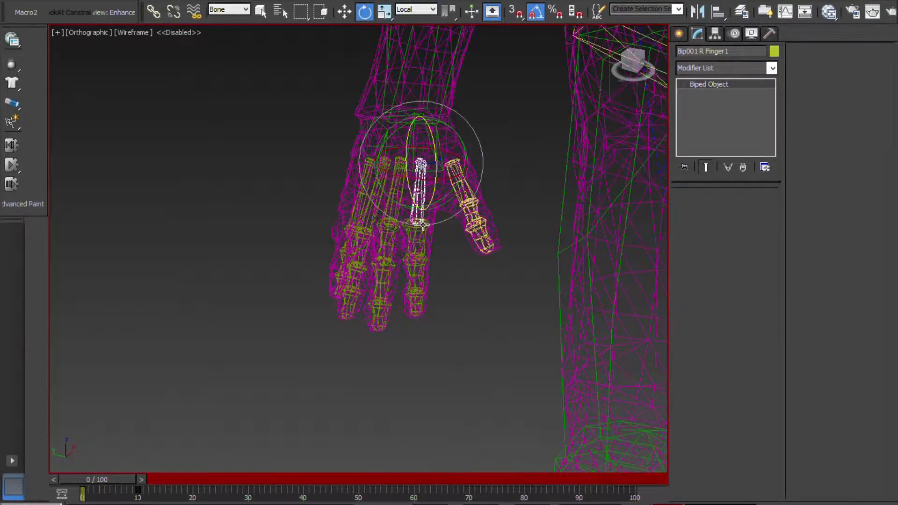
scroll(403, 307, up, 4)
middle_drag(403, 313, 406, 292)
key(n)
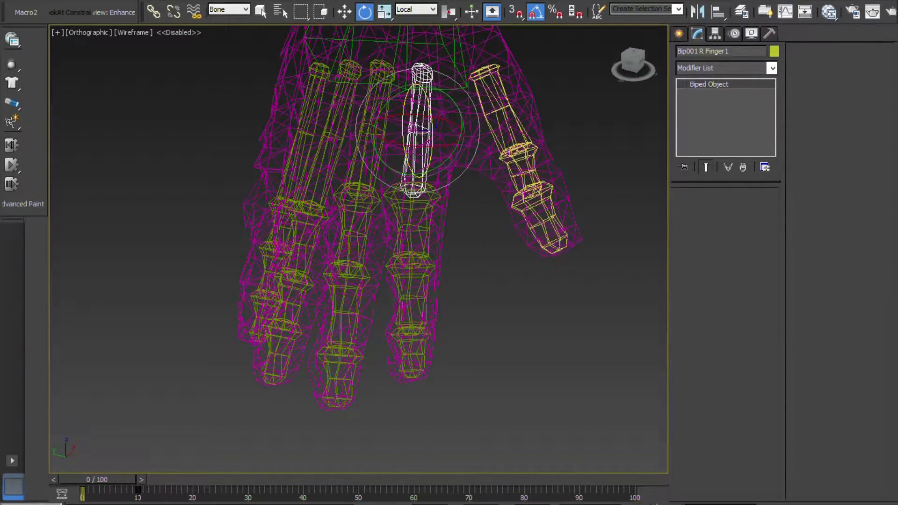
Set the selection filter to All and select the VS_M_BaseMesh body mesh.
click(482, 54)
click(741, 13)
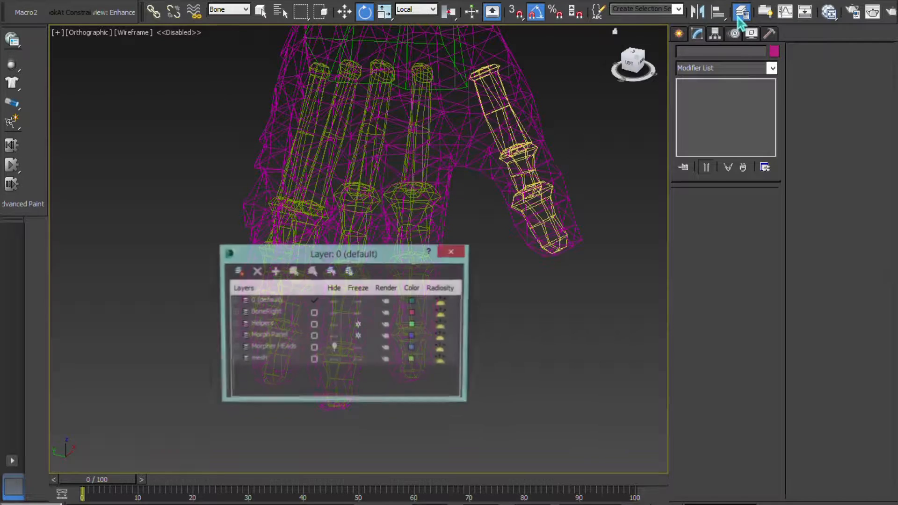
click(454, 251)
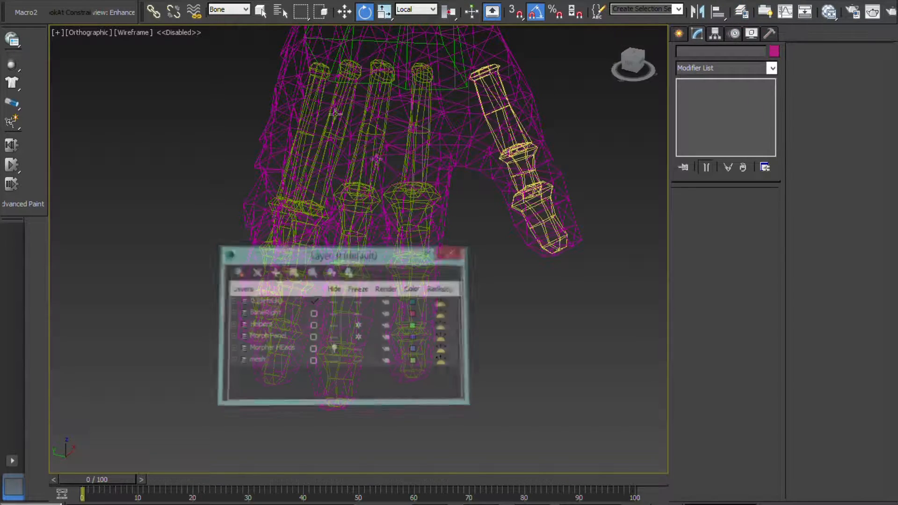
click(229, 10)
click(220, 18)
click(439, 79)
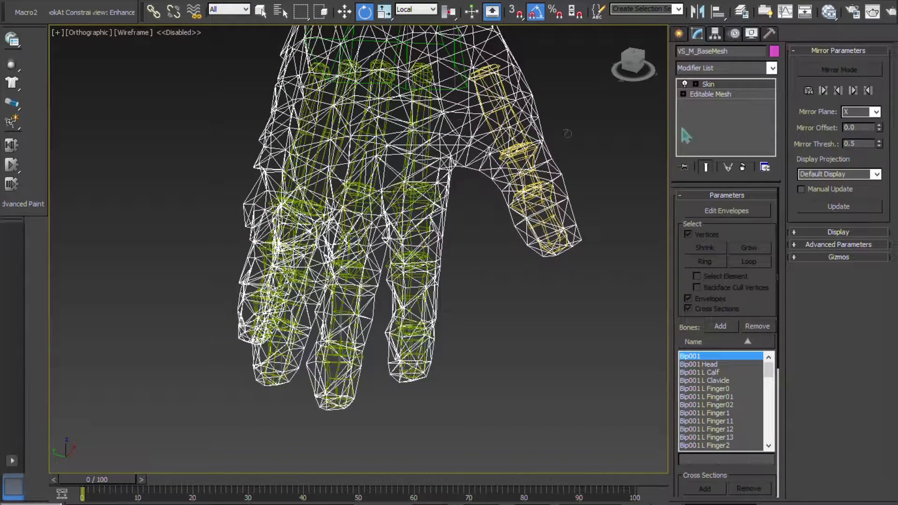
Start editing the Skin modifier's envelopes in shaded display and select the Bip001 R Finger1 envelope.
click(728, 211)
scroll(471, 240, up, 5)
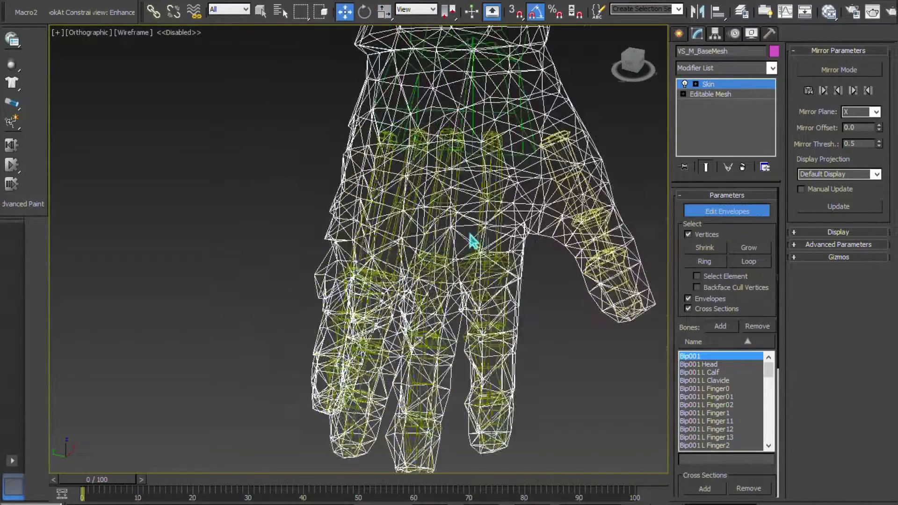
key(F3)
scroll(423, 255, down, 8)
scroll(423, 254, up, 2)
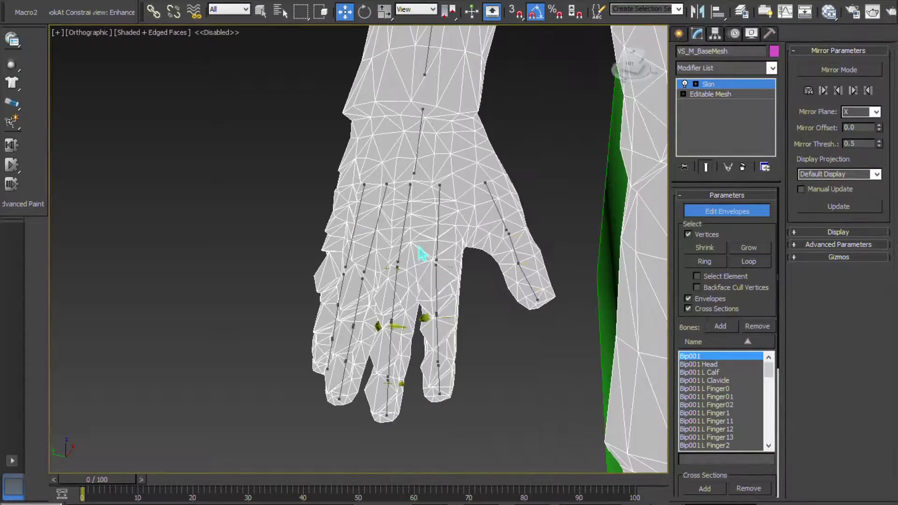
click(439, 226)
Select the Bip001 R Finger11 envelope and inspect its influence around the index finger.
scroll(421, 246, up, 5)
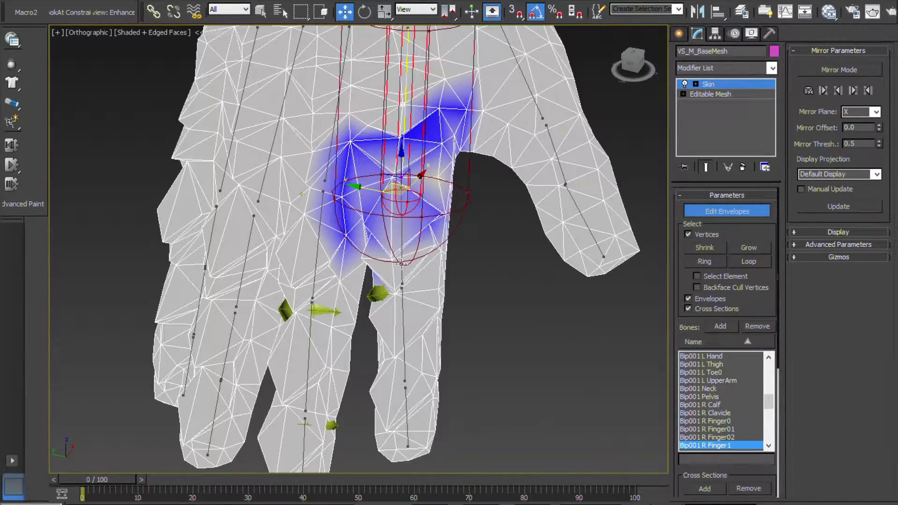
alt+middle_drag(402, 263, 416, 257)
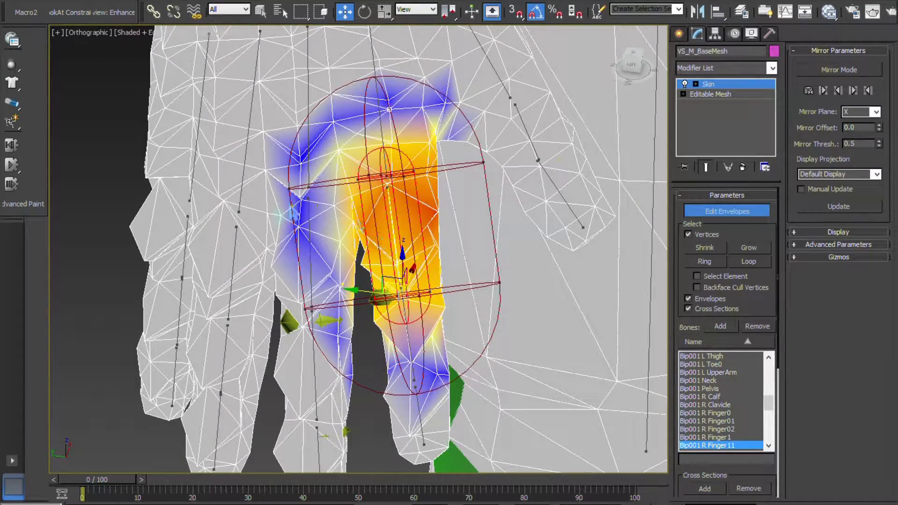
scroll(362, 287, down, 8)
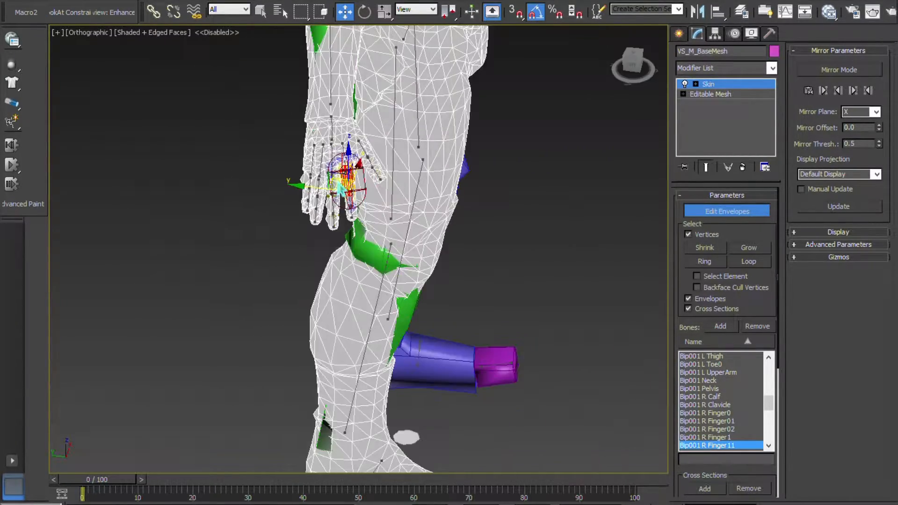
scroll(319, 188, up, 10)
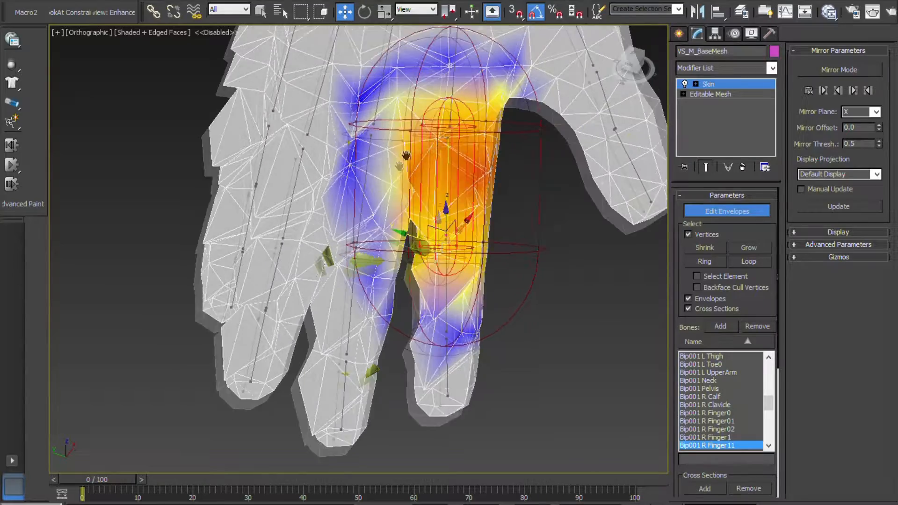
alt+middle_drag(344, 241, 375, 278)
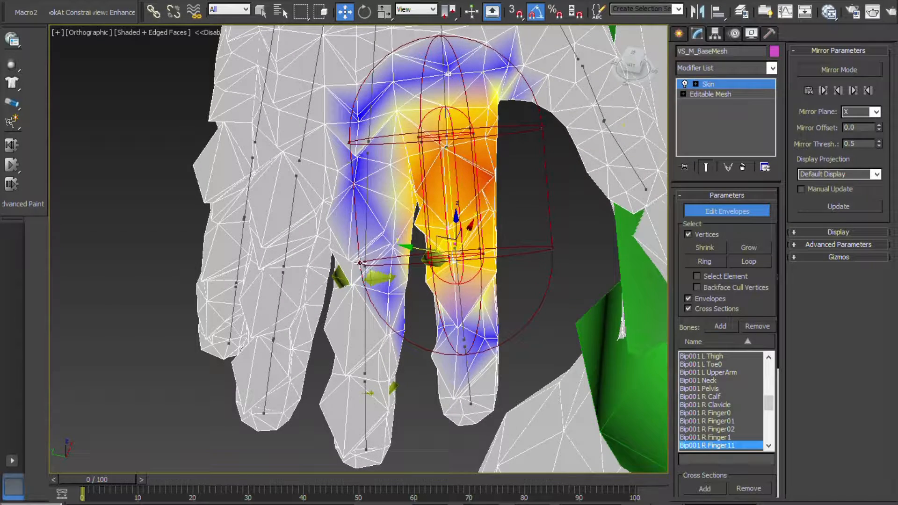
click(416, 9)
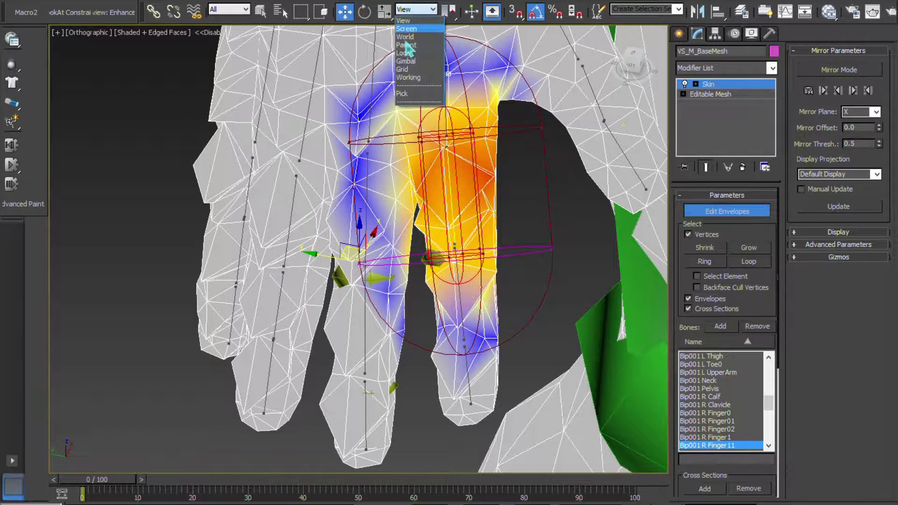
click(414, 56)
click(433, 9)
click(414, 17)
Narrow the outer envelope of Bip001 R Finger11 at both its lower and upper cross sections.
scroll(298, 272, up, 3)
drag(305, 286, 355, 290)
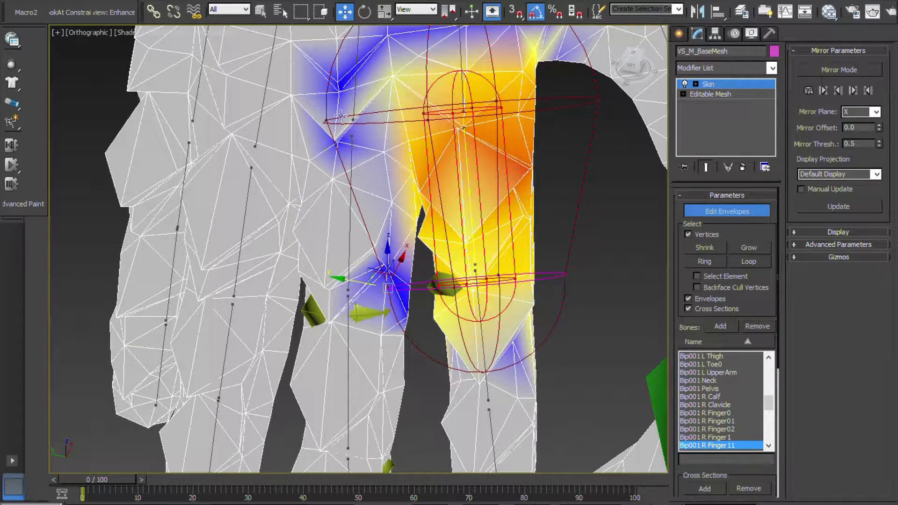
click(327, 119)
drag(292, 113, 322, 128)
alt+middle_drag(398, 193, 363, 87)
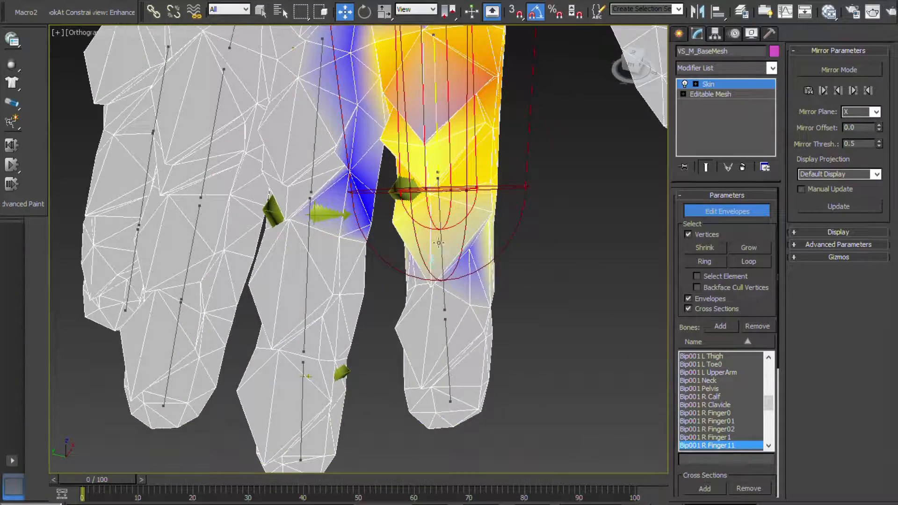
Narrow the outer envelopes of Bip001 R Finger12 at both ends and of Bip001 R Finger13 at its upper end.
click(390, 248)
click(320, 169)
drag(288, 160, 318, 163)
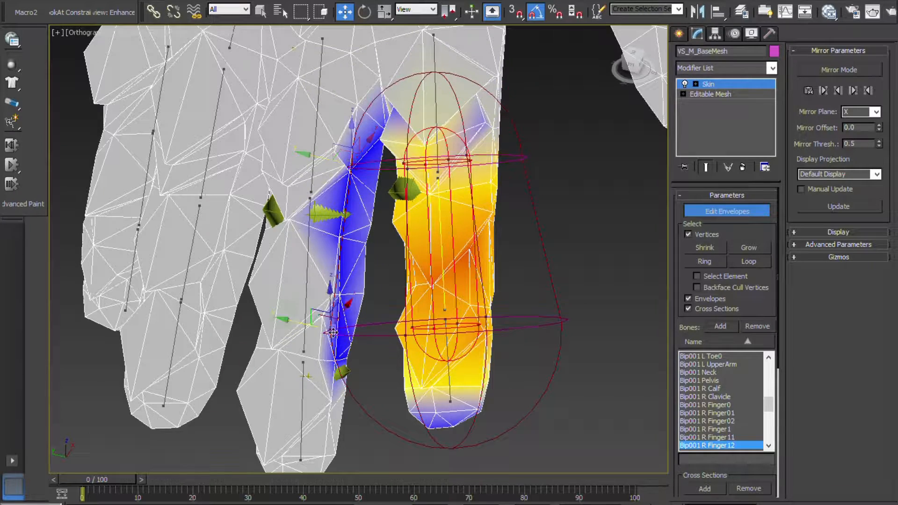
drag(295, 324, 388, 351)
click(450, 357)
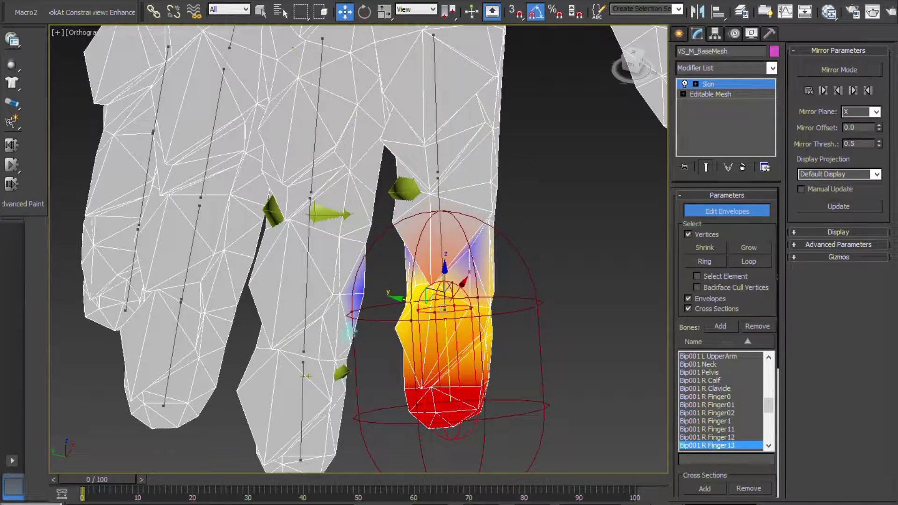
drag(326, 308, 335, 311)
Scrub the animation between frames 0 and 10 to check how the index finger deforms.
alt+middle_drag(506, 338, 418, 330)
drag(105, 477, 132, 482)
middle_drag(374, 327, 284, 297)
drag(123, 480, 137, 494)
alt+middle_drag(402, 328, 314, 387)
drag(140, 485, 96, 484)
Box-select the index fingertip vertices around the Bip001 R Finger13 envelope at frame 0.
middle_drag(266, 261, 442, 234)
alt+middle_drag(296, 234, 349, 247)
middle_drag(428, 334, 494, 312)
alt+middle_drag(356, 249, 399, 263)
scroll(391, 283, up, 2)
scroll(532, 285, down, 5)
scroll(532, 287, up, 5)
middle_drag(398, 276, 421, 262)
drag(724, 227, 724, 224)
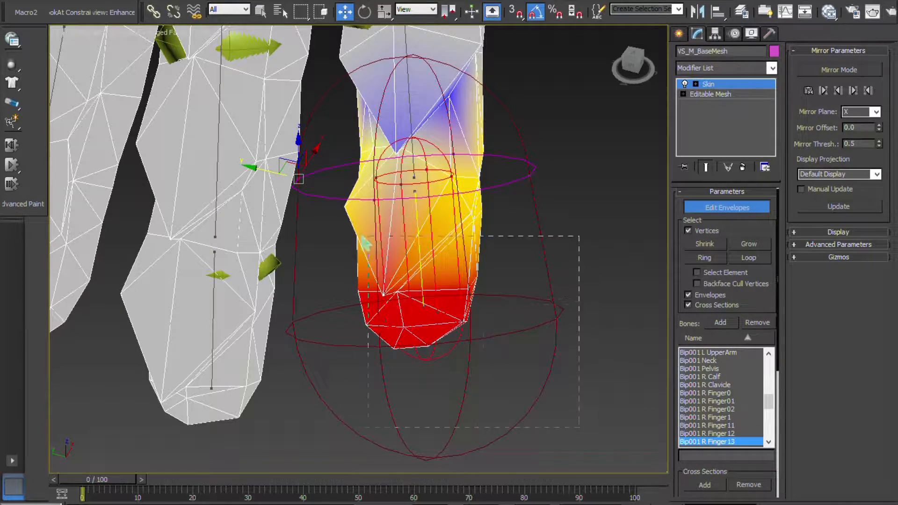
drag(326, 213, 326, 213)
Extend the vertex selection to cover all the index fingertip vertices on every side of the Bip001 R Finger13 segment.
key(F3)
scroll(398, 253, up, 3)
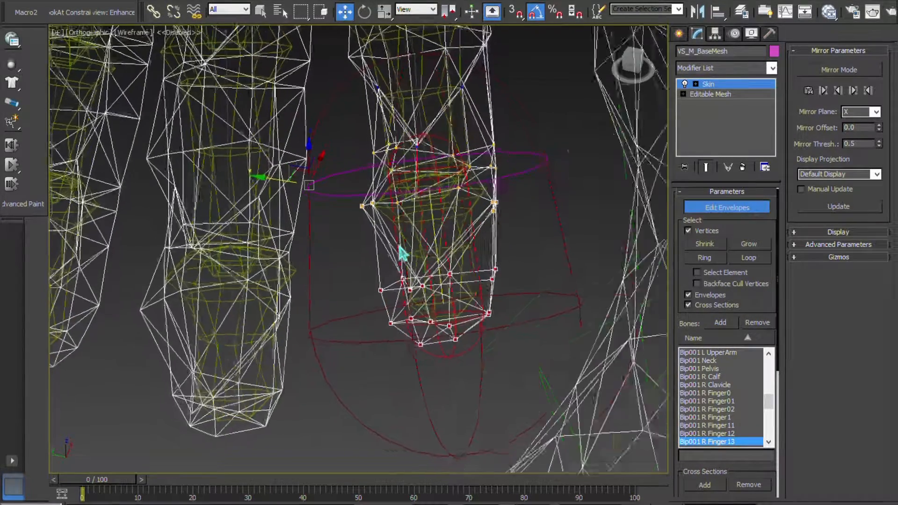
mouse_move(390, 242)
alt+middle_down()
mouse_move(419, 288)
mouse_move(429, 287)
mouse_move(407, 283)
mouse_move(423, 307)
mouse_move(239, 246)
mouse_move(287, 265)
mouse_move(265, 236)
alt+middle_up()
key(F3)
middle_drag(264, 237, 381, 275)
scroll(328, 267, up, 3)
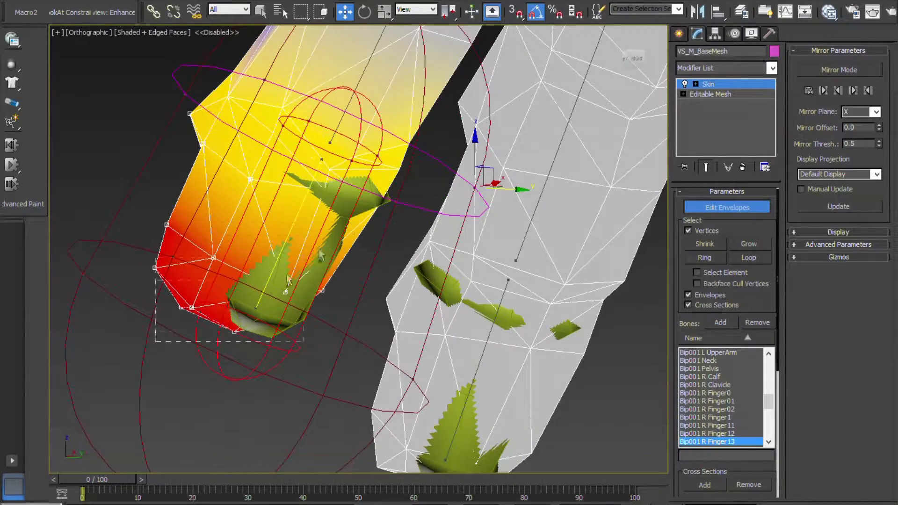
drag(340, 188, 343, 190)
mouse_move(279, 235)
alt+middle_down()
mouse_move(442, 271)
mouse_move(351, 255)
mouse_move(393, 254)
mouse_move(404, 234)
alt+middle_up()
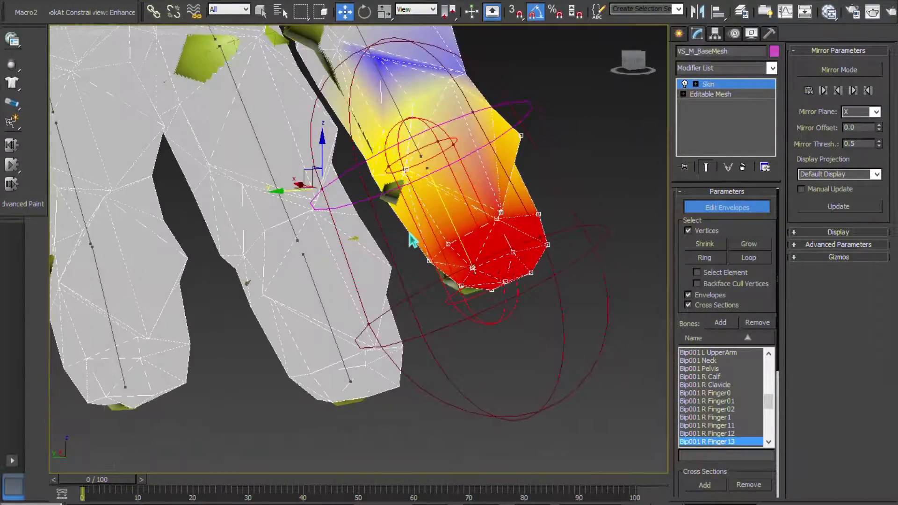
key(F3)
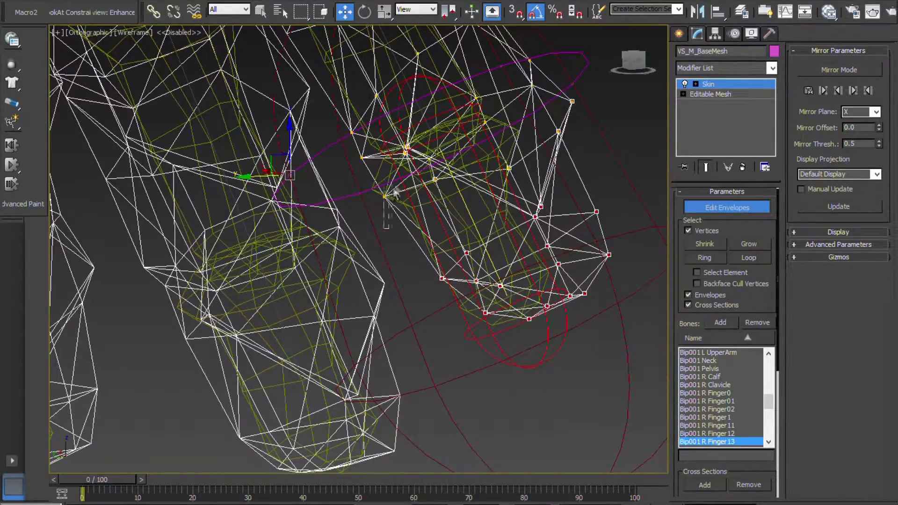
middle_drag(371, 223, 333, 239)
alt+middle_drag(379, 213, 343, 209)
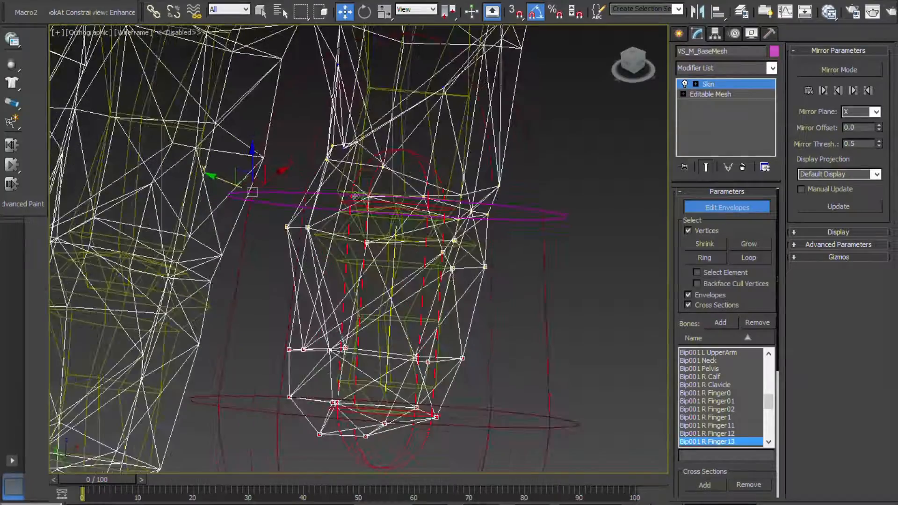
alt+middle_drag(460, 212, 400, 326)
scroll(746, 305, down, 5)
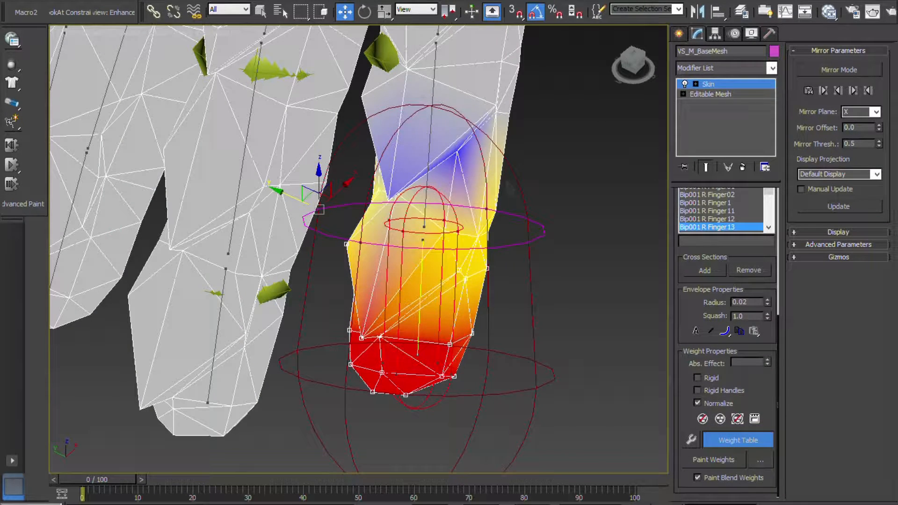
Set the Bip001 R Finger13 weight of all selected fingertip vertices to 1 in the Skin Weight Table.
click(738, 440)
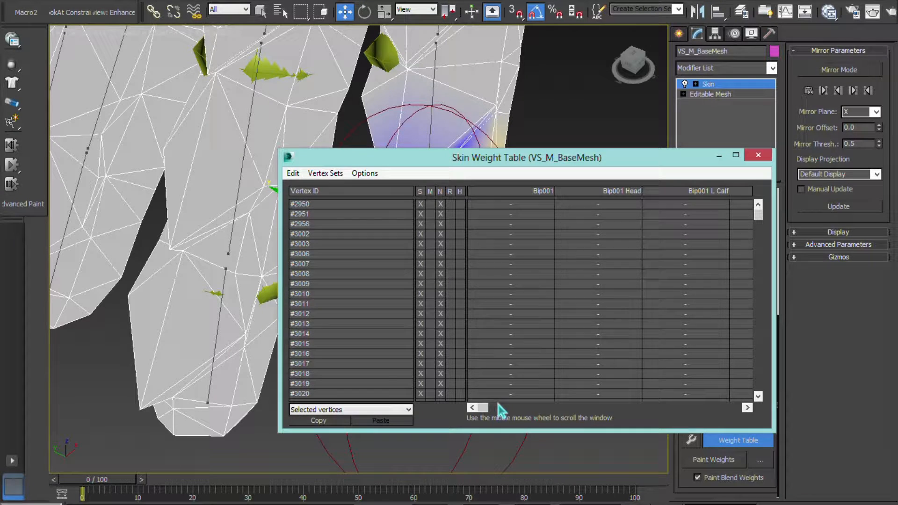
drag(500, 412, 655, 401)
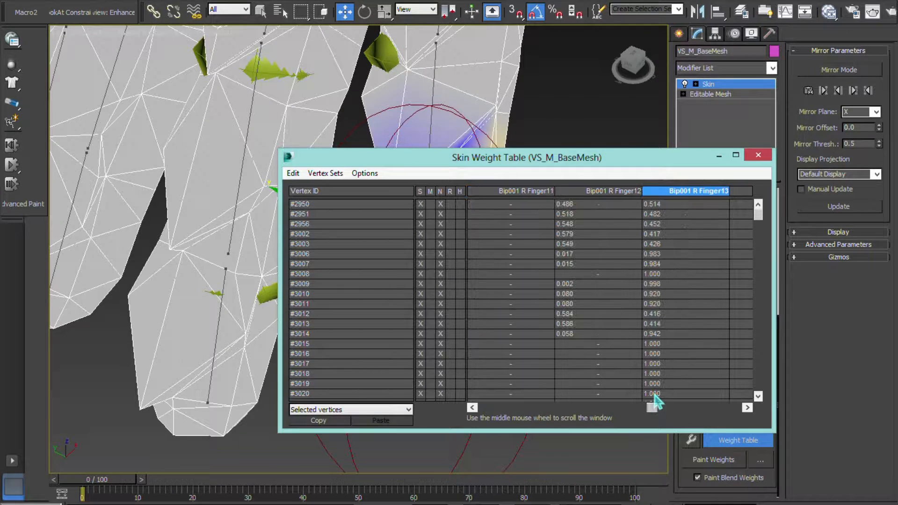
click(363, 215)
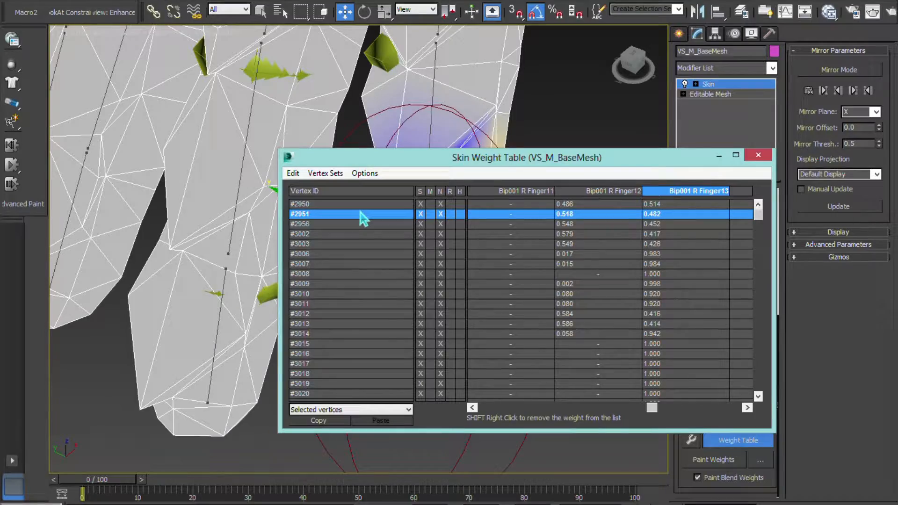
key(ctrl+a)
text(1)
key(Return)
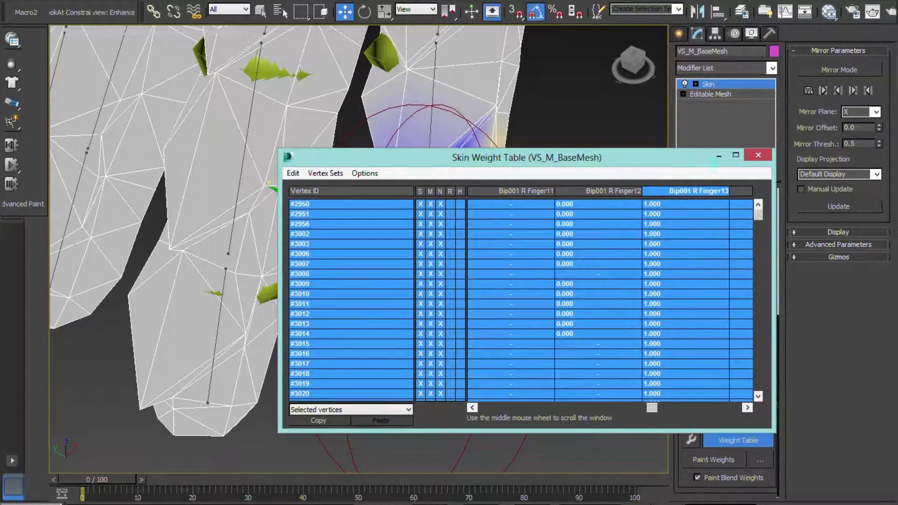
Uncover the hand behind the Weight Table and scrub between frames 0 and 5 to check the fingertip's deformation.
drag(681, 163, 559, 335)
middle_drag(494, 266, 476, 212)
scroll(470, 210, down, 2)
scroll(463, 215, up, 2)
alt+middle_drag(370, 280, 326, 226)
drag(304, 330, 572, 334)
click(112, 489)
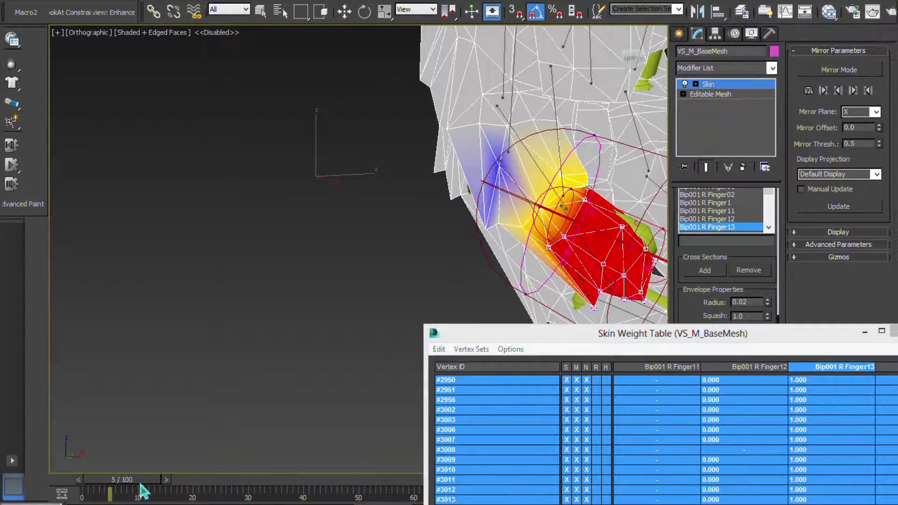
alt+middle_drag(153, 323, 213, 323)
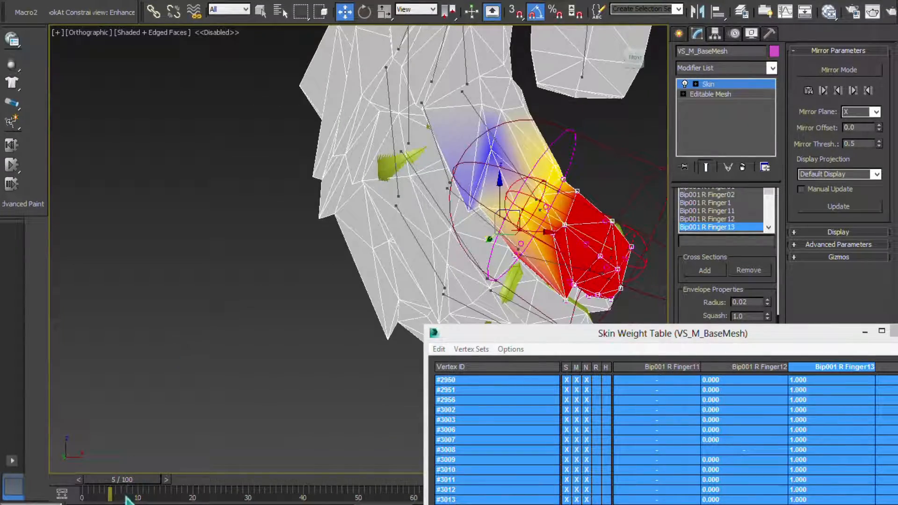
drag(139, 483, 110, 473)
alt+middle_drag(230, 351, 230, 377)
Select the Bip001 R Finger12 envelope and box-select the vertices just above the index finger's last joint.
click(289, 137)
drag(588, 342, 401, 254)
mouse_move(222, 174)
middle_down()
mouse_move(285, 178)
mouse_move(289, 122)
middle_up()
scroll(336, 185, up, 4)
mouse_move(337, 184)
middle_down()
mouse_move(291, 156)
mouse_move(241, 152)
middle_up()
key(F3)
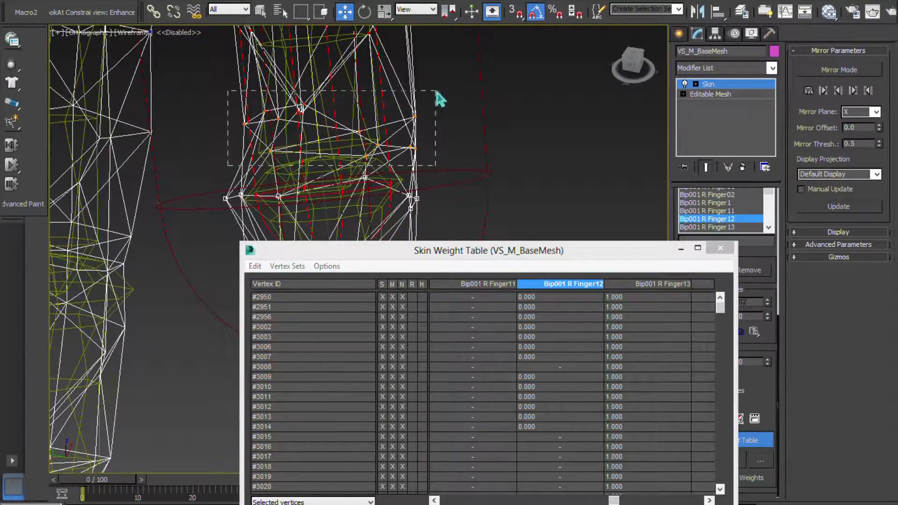
mouse_move(431, 88)
middle_down()
mouse_move(429, 109)
mouse_move(388, 107)
mouse_move(345, 86)
mouse_move(363, 94)
mouse_move(356, 100)
middle_up()
scroll(417, 111, down, 4)
key(F3)
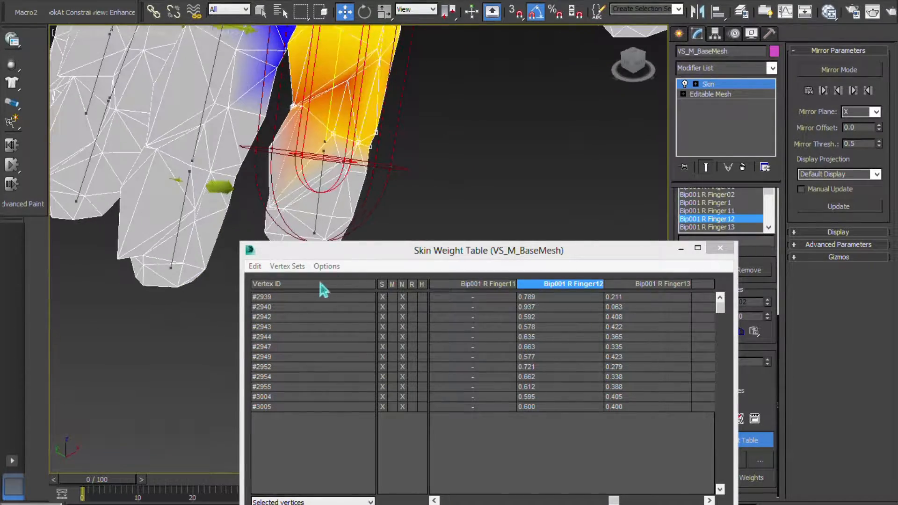
Set the Bip001 R Finger12 weight of the selected joint vertices to 0.6 and select the Bip001 R Finger13 envelope.
drag(308, 360, 321, 410)
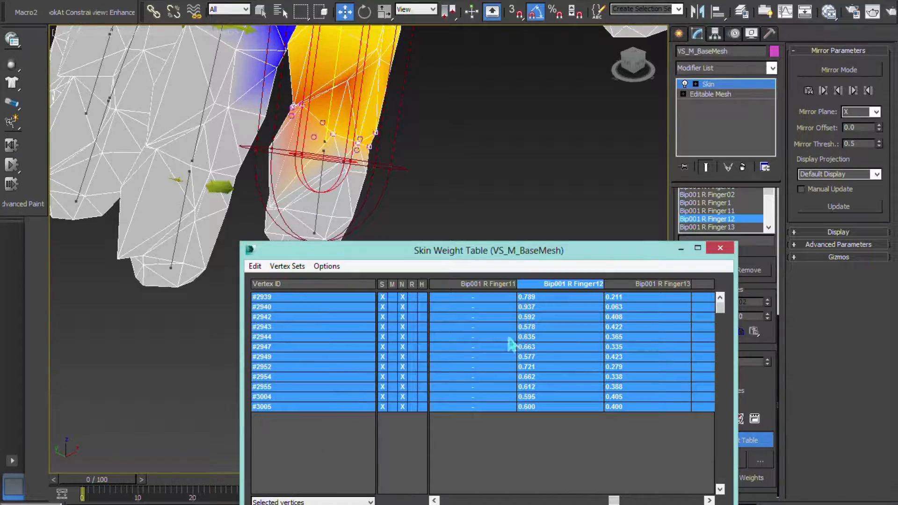
alt+middle_drag(445, 220, 420, 197)
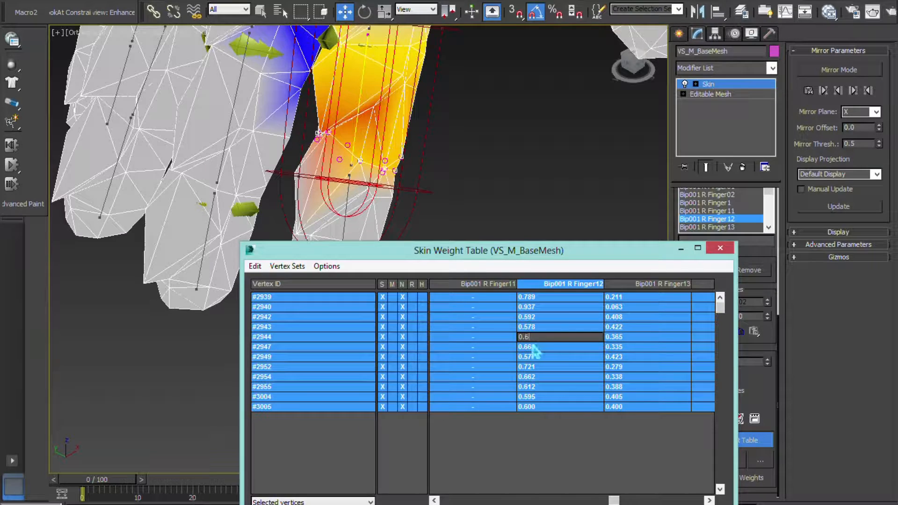
alt+middle_drag(338, 170, 406, 174)
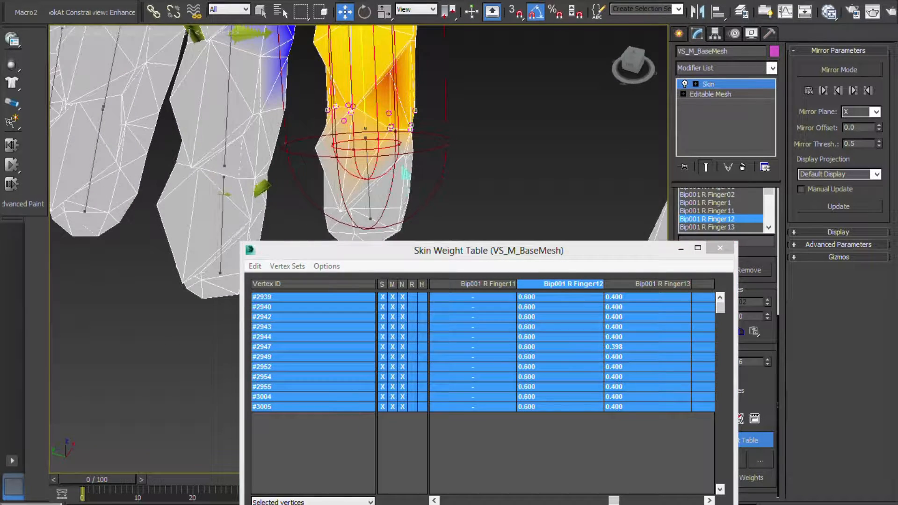
click(449, 229)
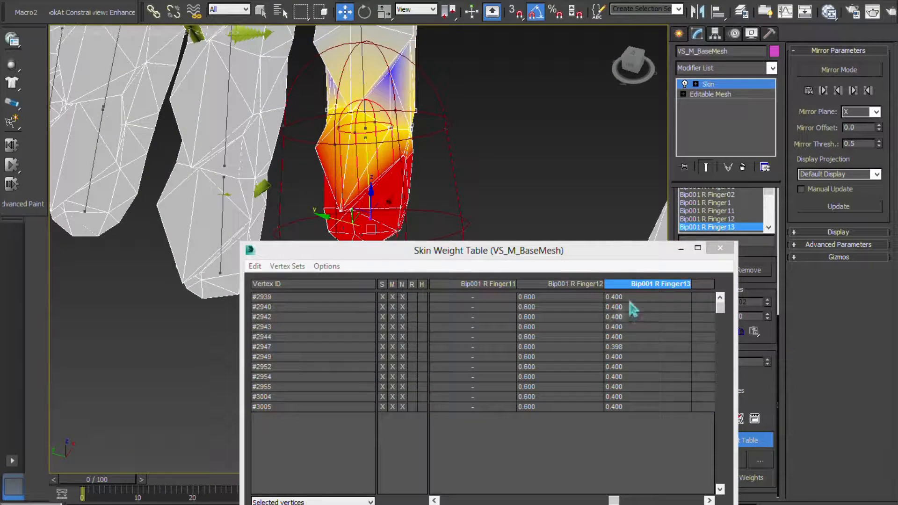
Scrub the finger curl from frame 0 and back to inspect how the index finger's last joint bends.
alt+middle_drag(474, 160, 342, 133)
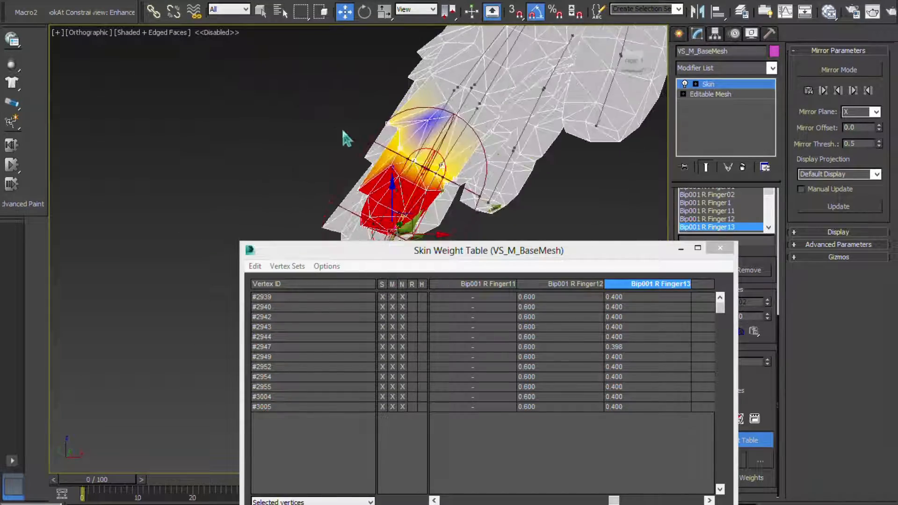
drag(408, 250, 643, 288)
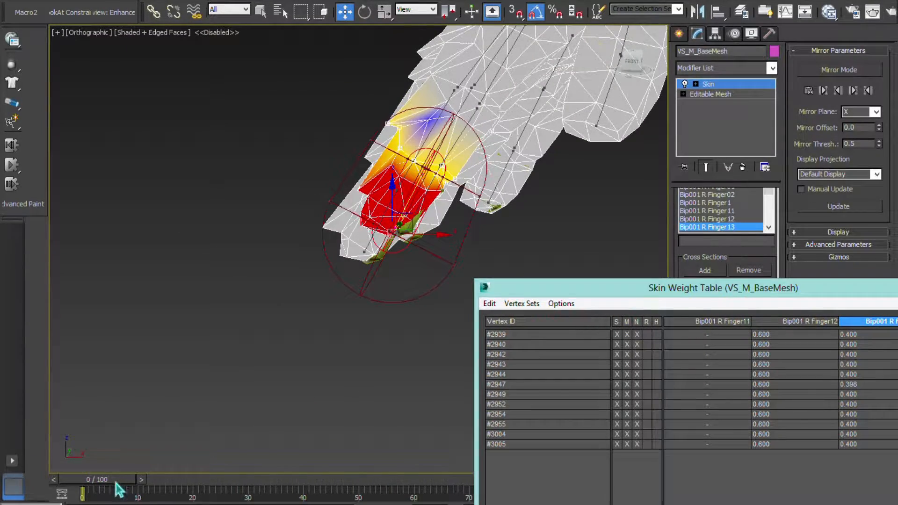
drag(116, 483, 141, 480)
middle_drag(323, 295, 181, 265)
scroll(436, 196, up, 4)
alt+middle_drag(354, 245, 346, 202)
drag(124, 484, 70, 486)
key(w)
Select the Bip001 R Finger12 envelope and the vertices around the middle of that index finger segment, front and back.
alt+middle_drag(300, 352, 383, 233)
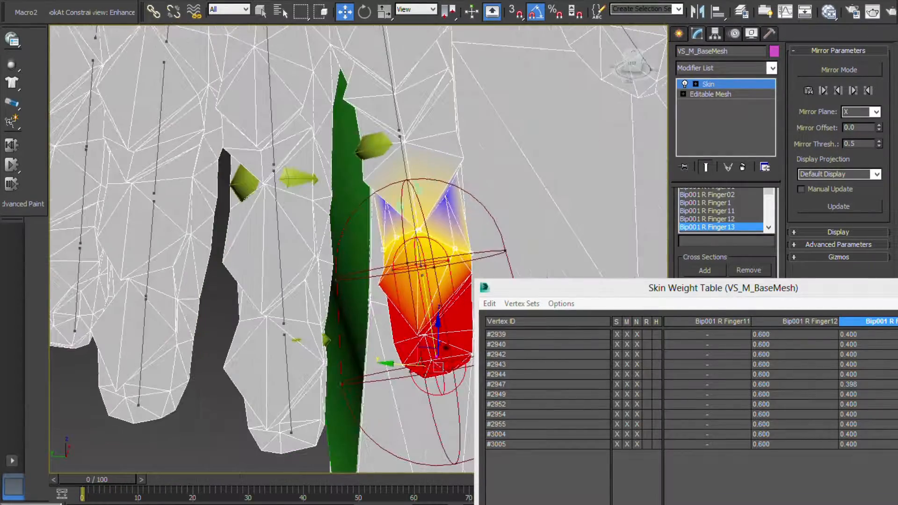
middle_drag(402, 166, 321, 237)
scroll(366, 226, up, 3)
key(F3)
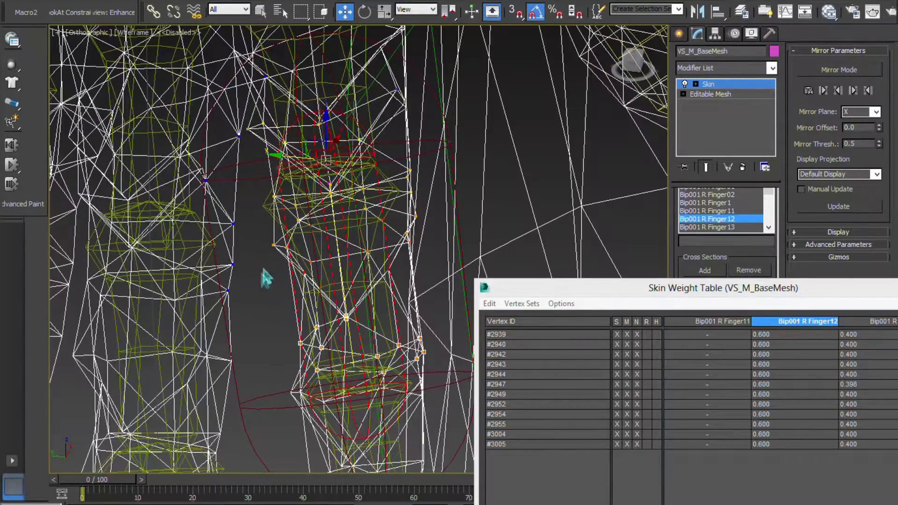
drag(308, 242, 296, 266)
scroll(296, 267, up, 2)
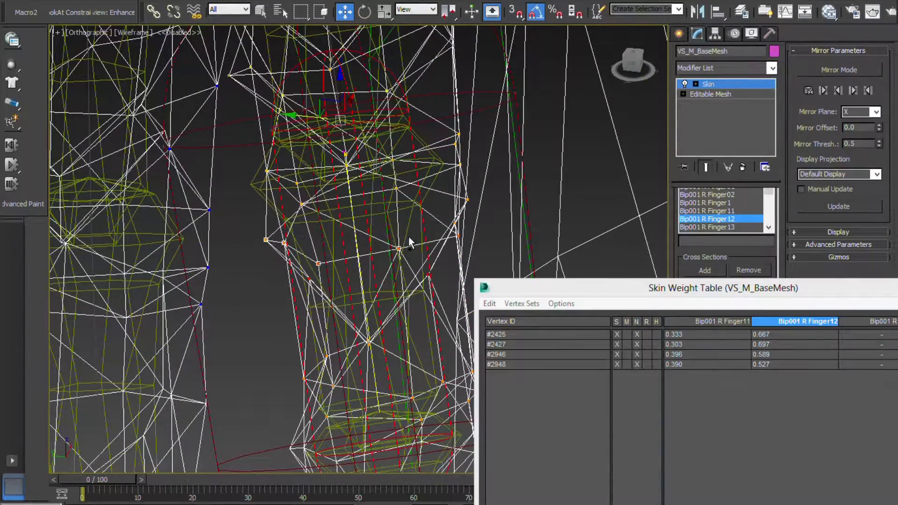
middle_drag(409, 242, 387, 247)
key(F3)
key(F3)
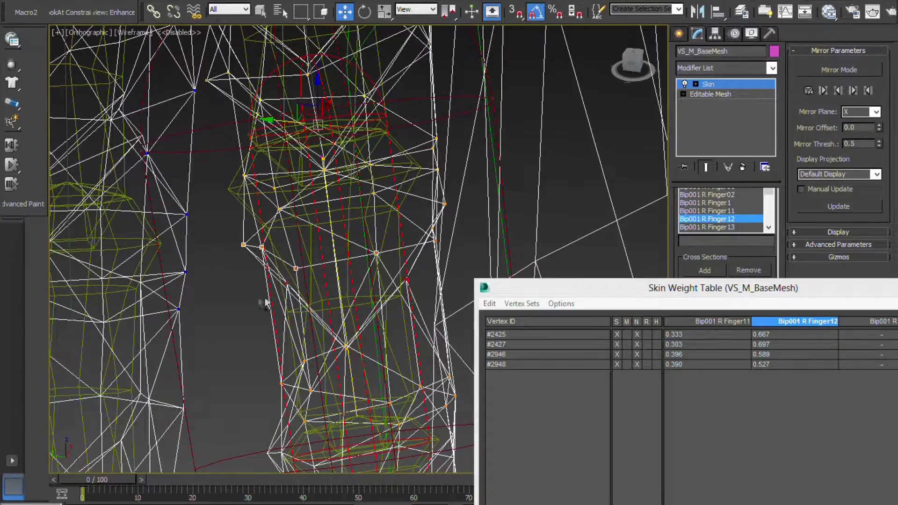
mouse_move(441, 215)
alt+middle_down()
mouse_move(421, 255)
mouse_move(391, 249)
mouse_move(369, 258)
mouse_move(381, 249)
mouse_move(374, 233)
mouse_move(241, 236)
mouse_move(129, 199)
mouse_move(168, 224)
mouse_move(227, 220)
mouse_move(294, 253)
mouse_move(338, 239)
mouse_move(316, 225)
alt+middle_up()
key(F3)
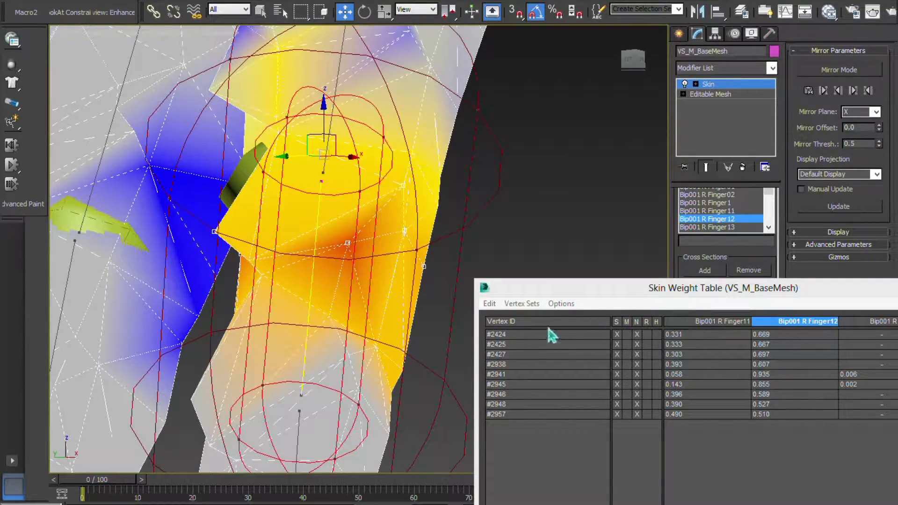
Set the Bip001 R Finger12 weight to 1 for the selected mid-segment vertices and for the separately picked vertex #2940.
drag(551, 351, 580, 414)
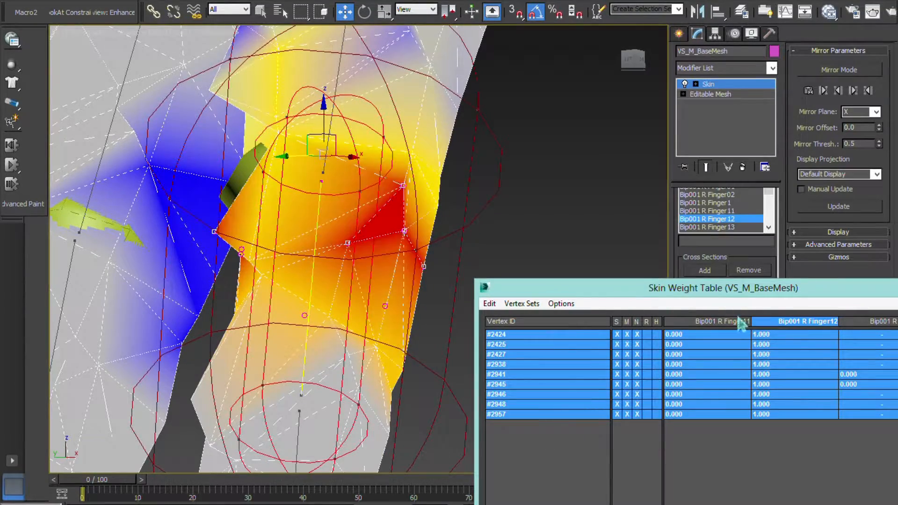
alt+middle_drag(383, 248, 287, 232)
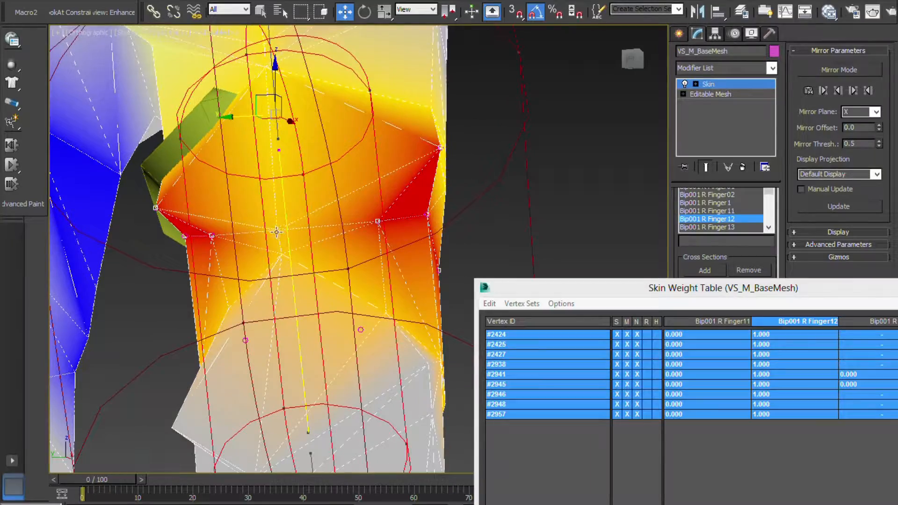
click(276, 232)
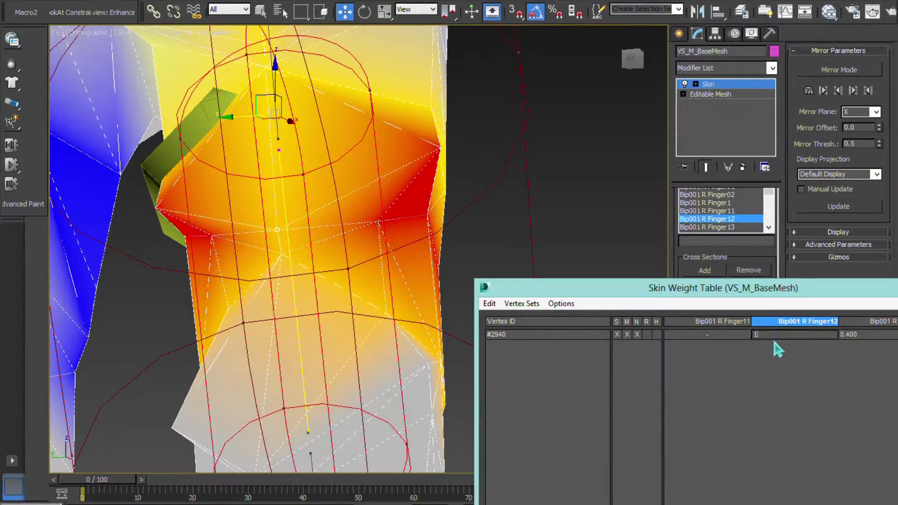
key(Return)
Scrub between frames 0 and 5 to check how the index finger's middle segment deforms.
scroll(358, 234, down, 5)
alt+middle_drag(323, 210, 244, 309)
drag(94, 484, 119, 485)
alt+middle_drag(227, 289, 216, 313)
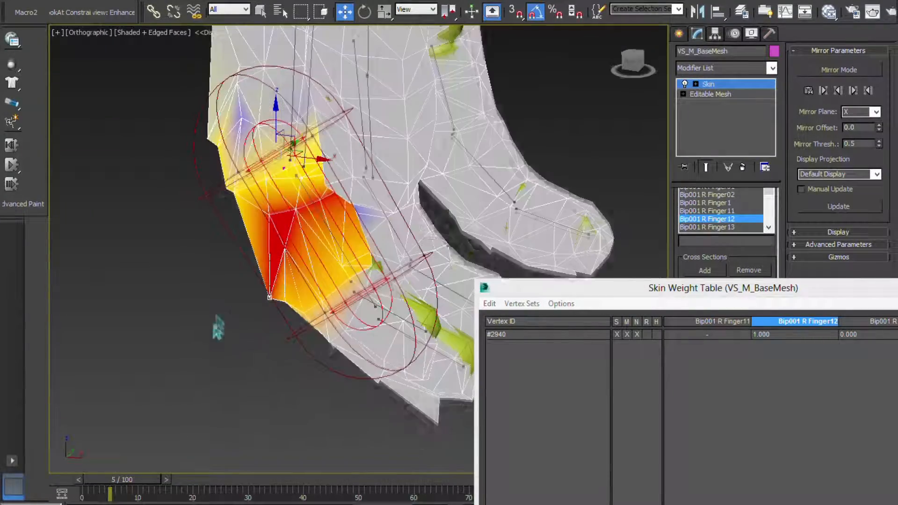
drag(136, 481, 105, 481)
Select the Bip001 R Finger11 envelope and vertices #2422, #2435 and #2958 around the index finger's middle joint.
alt+middle_drag(213, 246, 418, 156)
scroll(357, 271, up, 2)
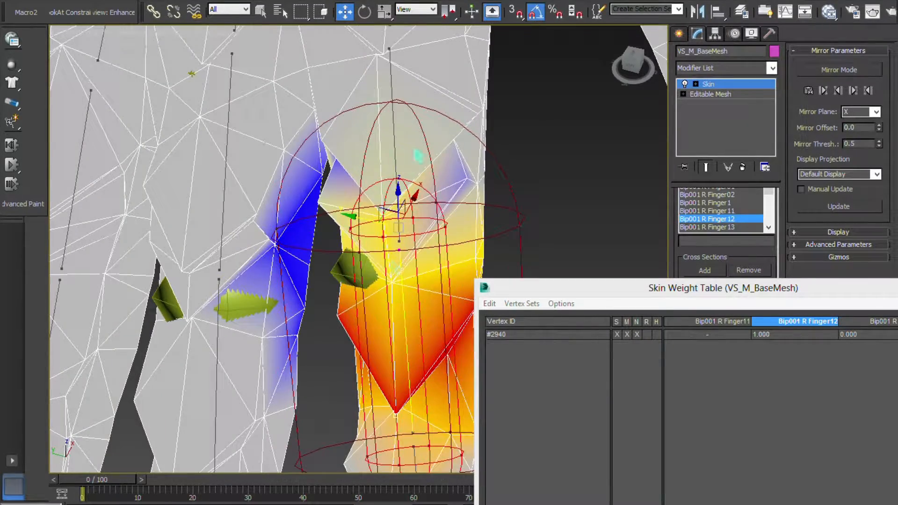
mouse_move(376, 218)
alt+middle_down()
mouse_move(337, 206)
mouse_move(367, 229)
mouse_move(276, 180)
mouse_move(288, 201)
mouse_move(220, 185)
mouse_move(160, 146)
mouse_move(192, 175)
mouse_move(183, 175)
mouse_move(340, 237)
mouse_move(383, 234)
mouse_move(354, 192)
mouse_move(382, 230)
alt+middle_up()
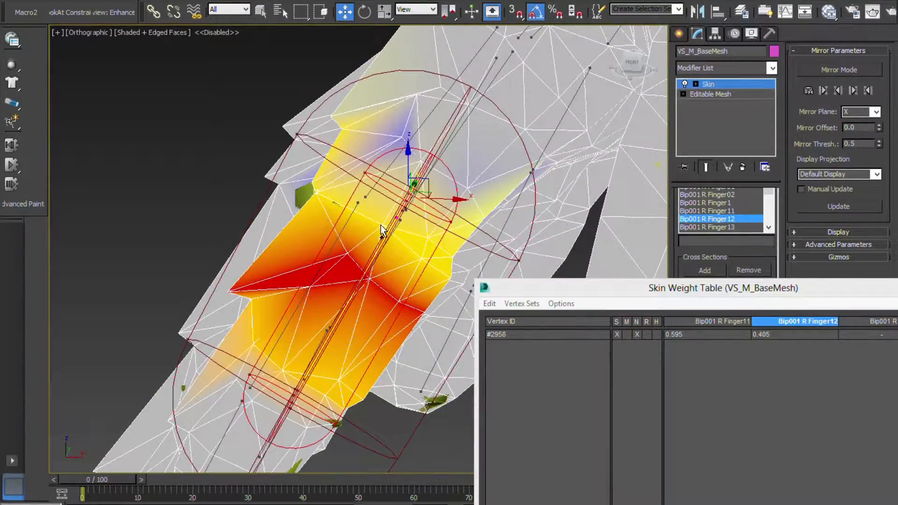
alt+middle_drag(411, 174, 393, 209)
click(412, 124)
scroll(429, 208, up, 2)
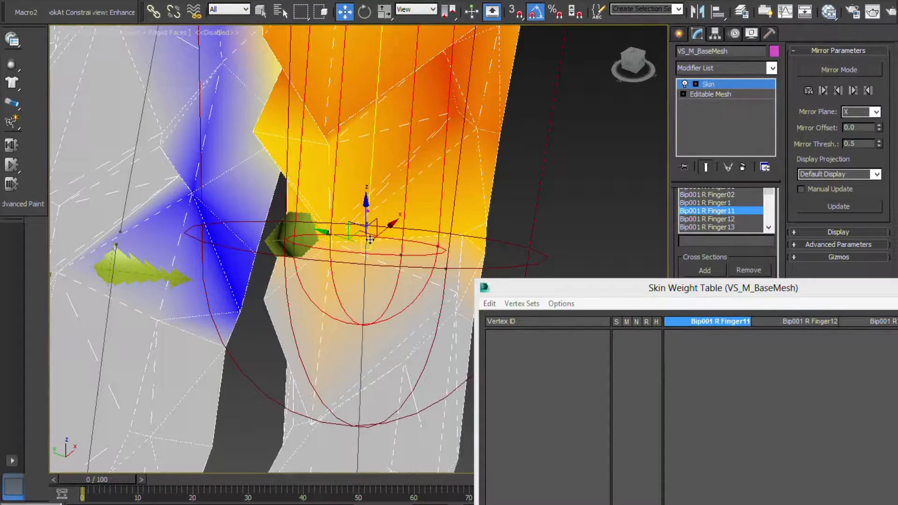
ctrl+click(460, 240)
alt+middle_drag(460, 242, 343, 225)
ctrl+click(393, 260)
alt+middle_drag(393, 260, 321, 254)
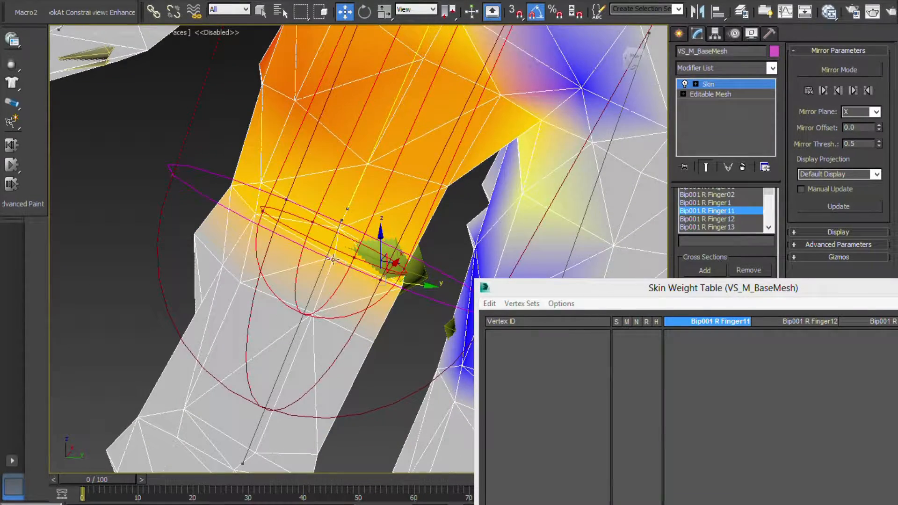
ctrl+click(332, 254)
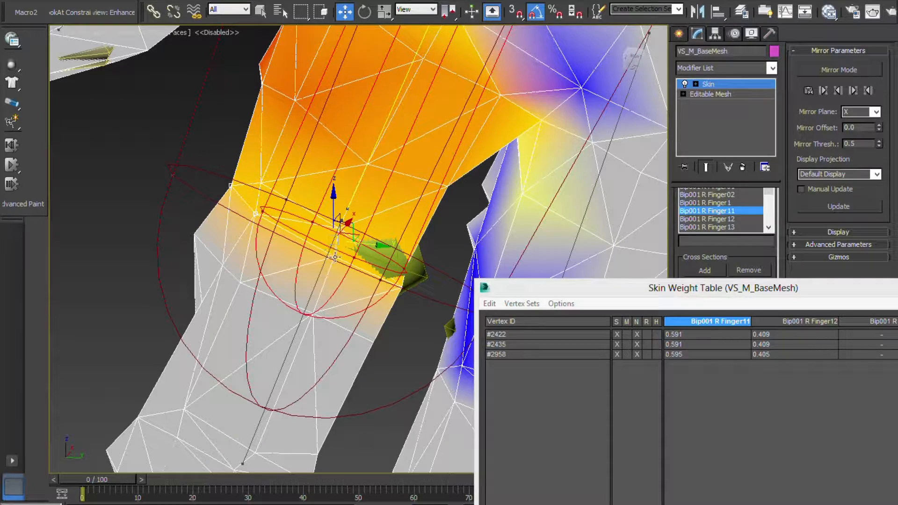
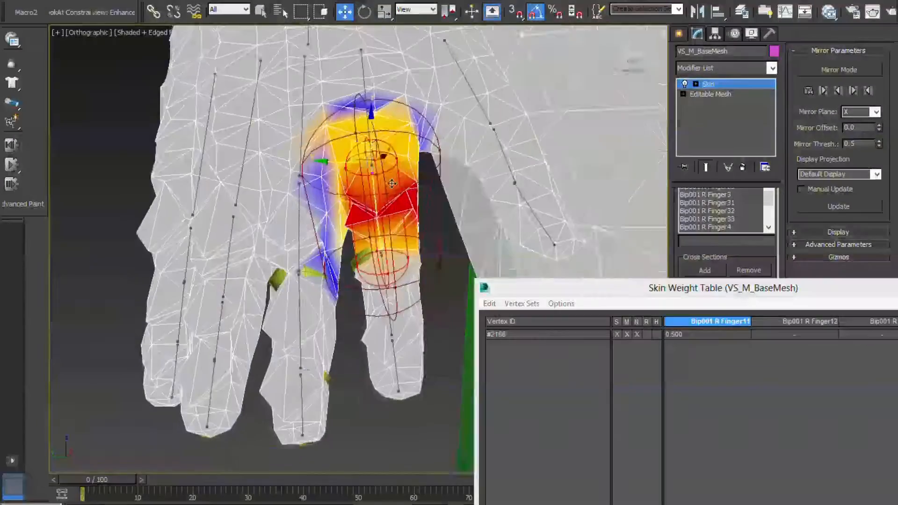
Select the Bip001 R Finger21 envelope and stray vertex #2426 on the side of the index finger, keeping the Weight Table clear of the fingers.
scroll(346, 256, up, 2)
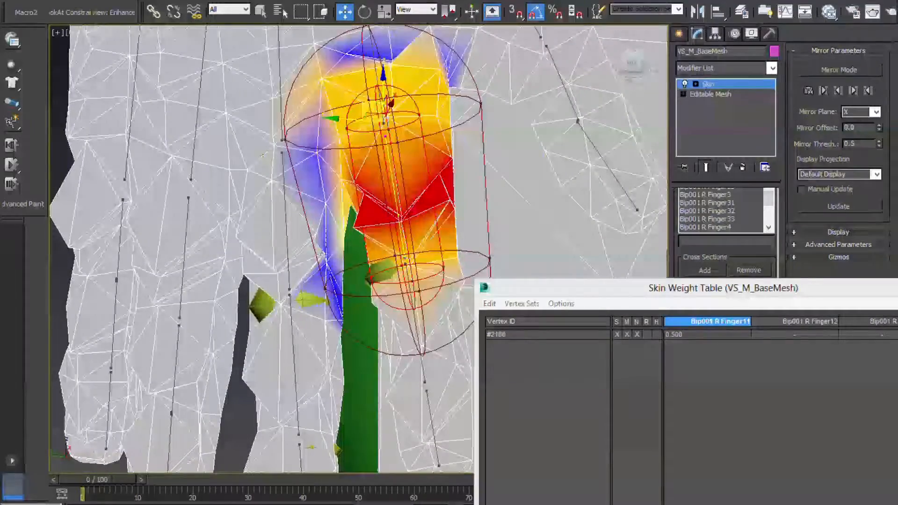
click(286, 250)
alt+middle_drag(286, 250, 280, 276)
scroll(372, 238, up, 5)
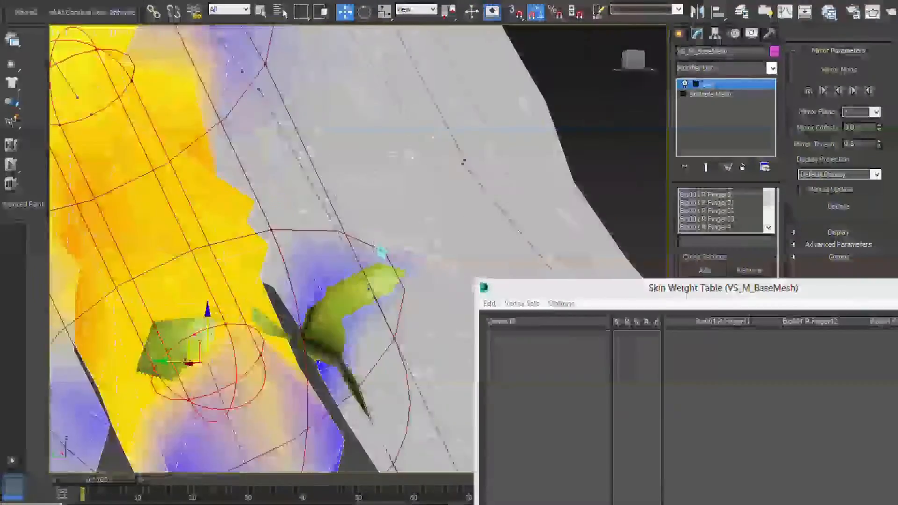
middle_drag(306, 436, 287, 378)
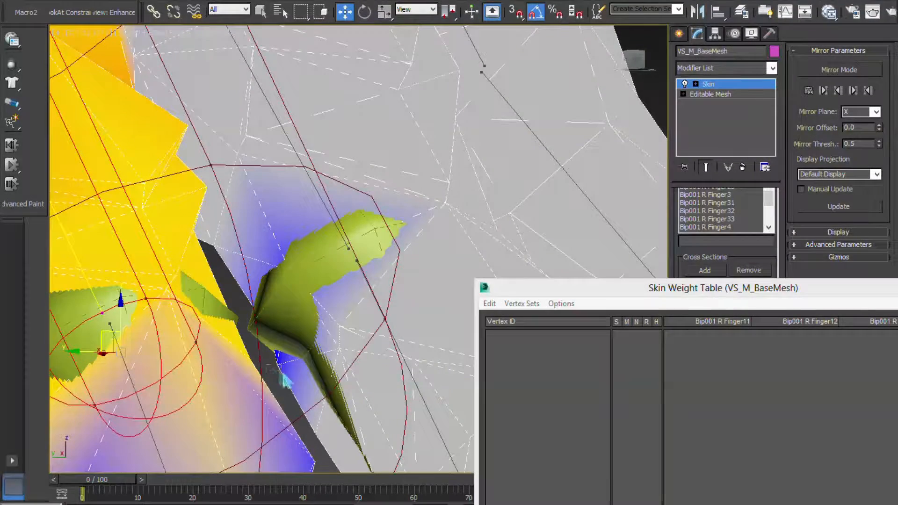
click(277, 365)
drag(667, 289, 479, 180)
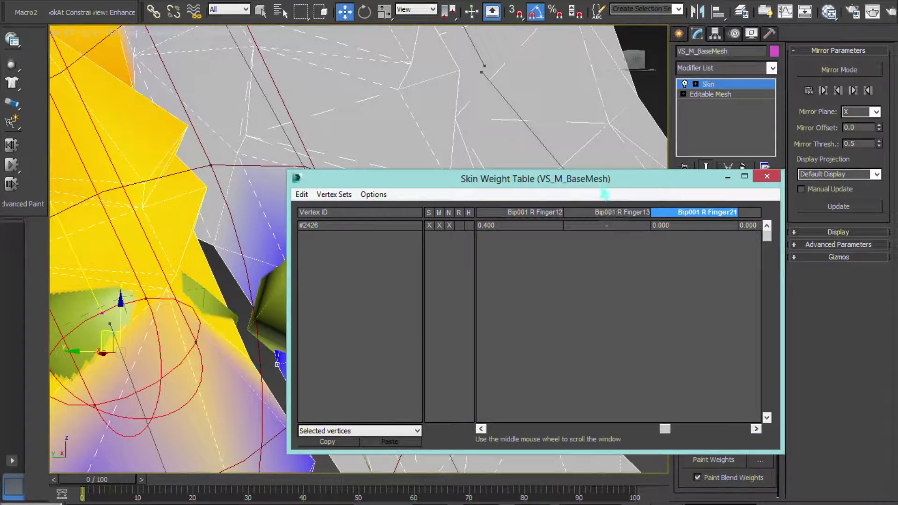
drag(605, 187, 620, 203)
drag(490, 199, 592, 324)
Select the Bip001 R Finger22 envelope and the index finger's vertices, bringing the Finger22 column into view in the Weight Table.
alt+middle_drag(355, 248, 305, 270)
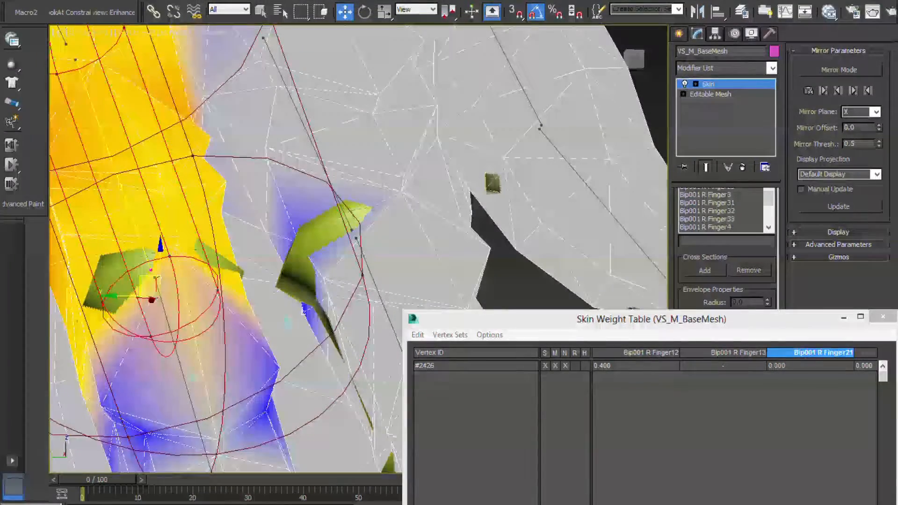
click(194, 389)
alt+middle_drag(195, 390, 191, 358)
scroll(187, 211, down, 3)
alt+middle_drag(192, 281, 259, 93)
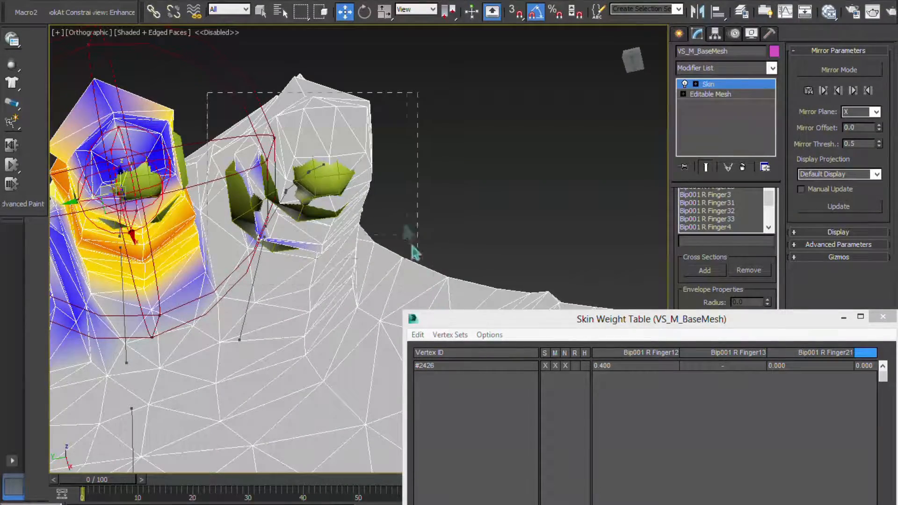
drag(414, 250, 412, 248)
alt+middle_drag(402, 254, 393, 268)
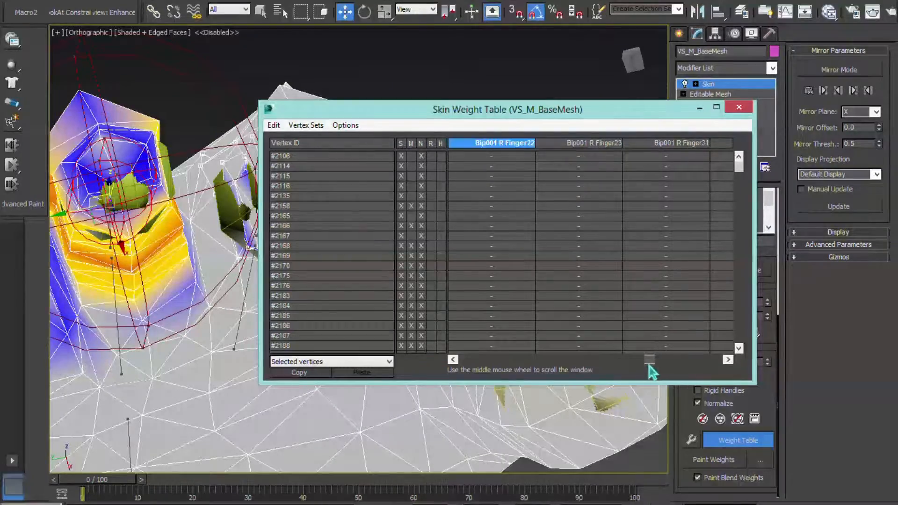
drag(649, 366, 646, 365)
alt+middle_drag(187, 215, 211, 277)
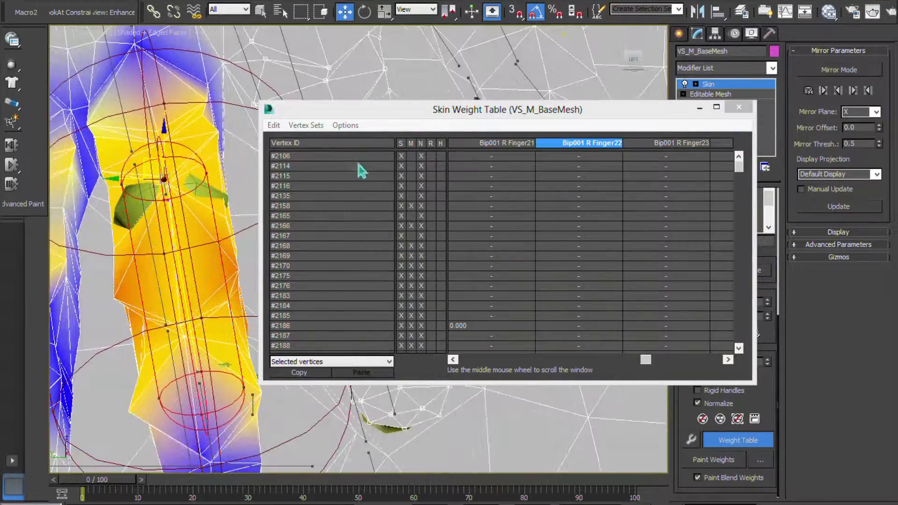
Set the Bip001 R Finger22 weight to 0 for all the selected index finger vertices.
click(345, 157)
key(ctrl+a)
click(601, 195)
text(0)
key(Return)
Select the Bip001 R Finger23 envelope and all the index finger vertices listed in the Weight Table.
middle_drag(117, 268, 148, 240)
scroll(148, 239, down, 3)
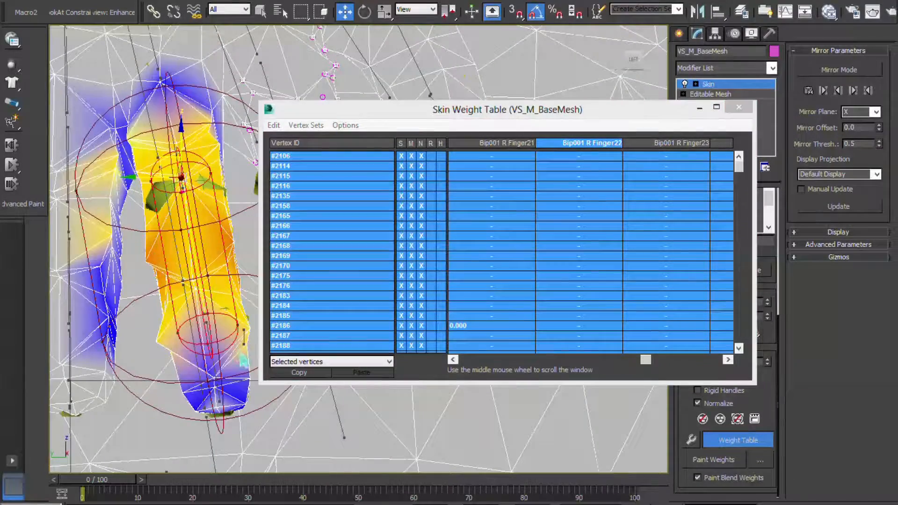
click(215, 361)
click(658, 175)
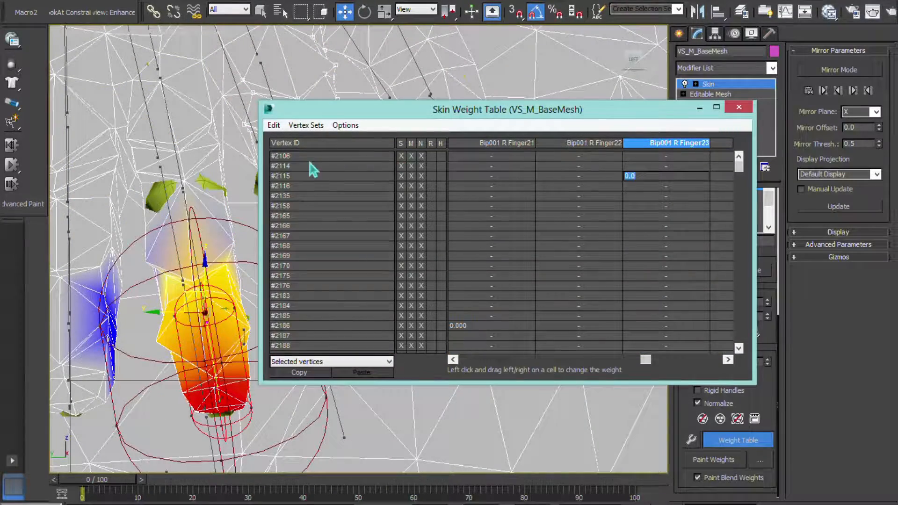
key(Escape)
key(ctrl+a)
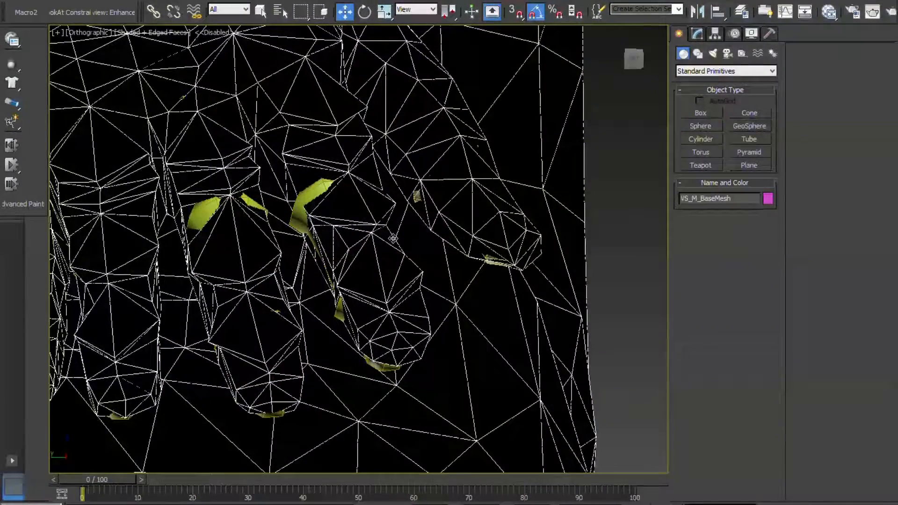
Select the Bip001 R Finger12 bone and scrub the finger curl between frames 0 and 5 to check the index finger's deformation.
click(316, 196)
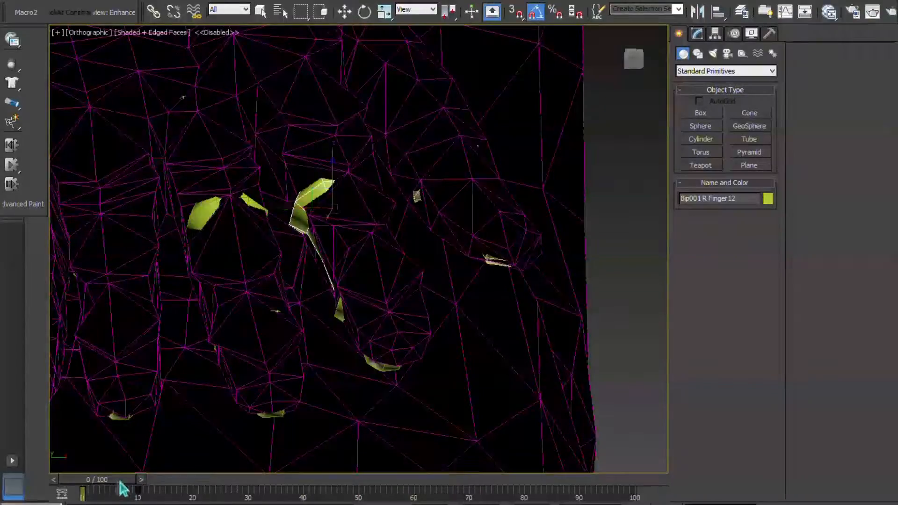
drag(117, 482, 141, 483)
alt+middle_drag(323, 366, 96, 481)
mouse_move(134, 489)
mouse_down()
mouse_move(161, 492)
mouse_move(86, 496)
mouse_move(117, 492)
mouse_up()
key(w)
alt+middle_drag(261, 285, 338, 367)
scroll(337, 368, down, 5)
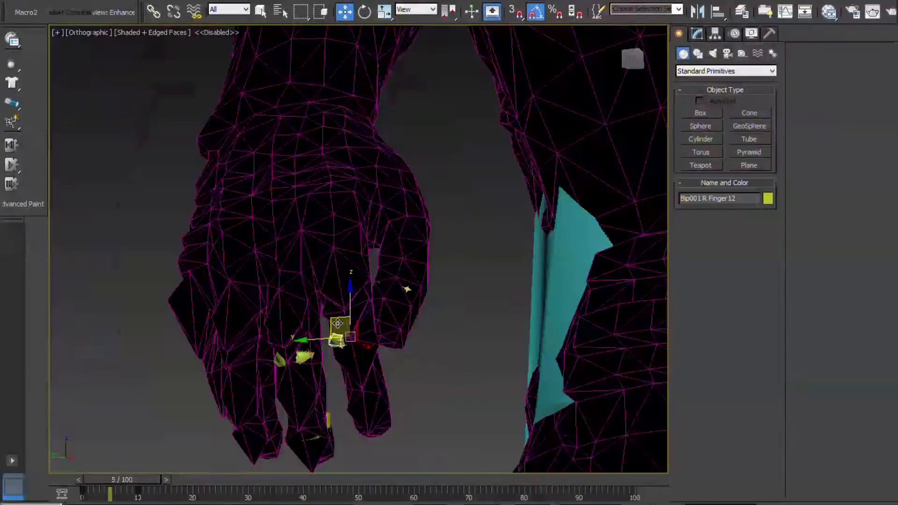
drag(135, 489, 101, 502)
key(w)
middle_drag(267, 331, 309, 325)
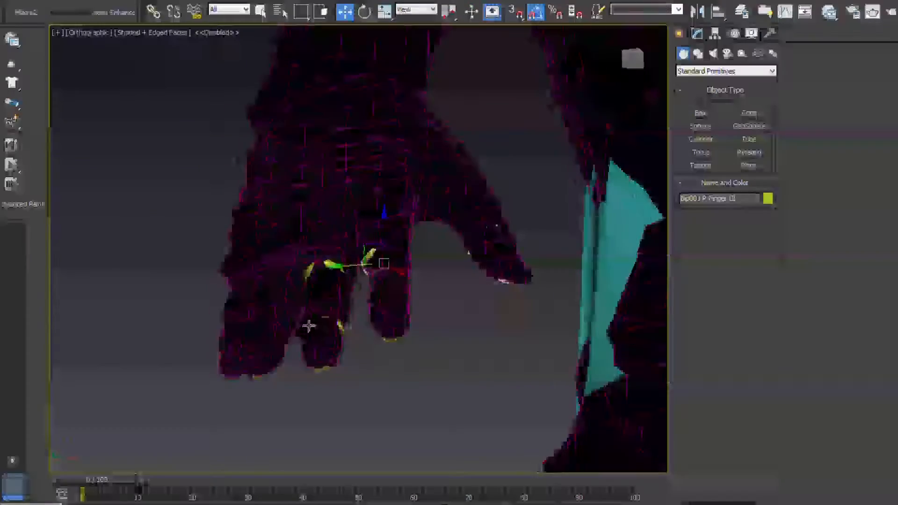
Select the VS_M_BaseMesh body mesh and turn on envelope editing in its Skin modifier.
click(353, 243)
alt+middle_drag(352, 243, 364, 187)
scroll(378, 318, down, 3)
click(695, 38)
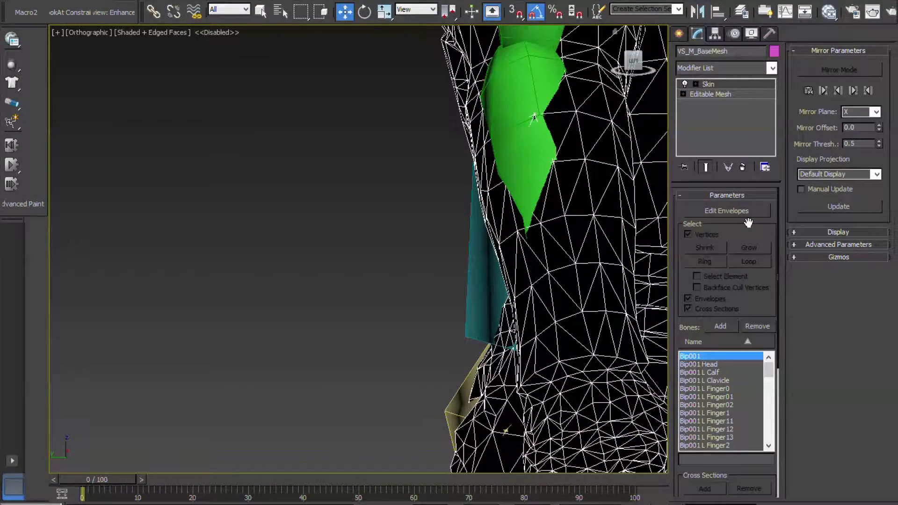
click(727, 211)
Select the Bip001 R Finger21 envelope and narrow its outer envelope at the upper and lower cross sections.
scroll(418, 294, down, 4)
middle_drag(418, 294, 300, 239)
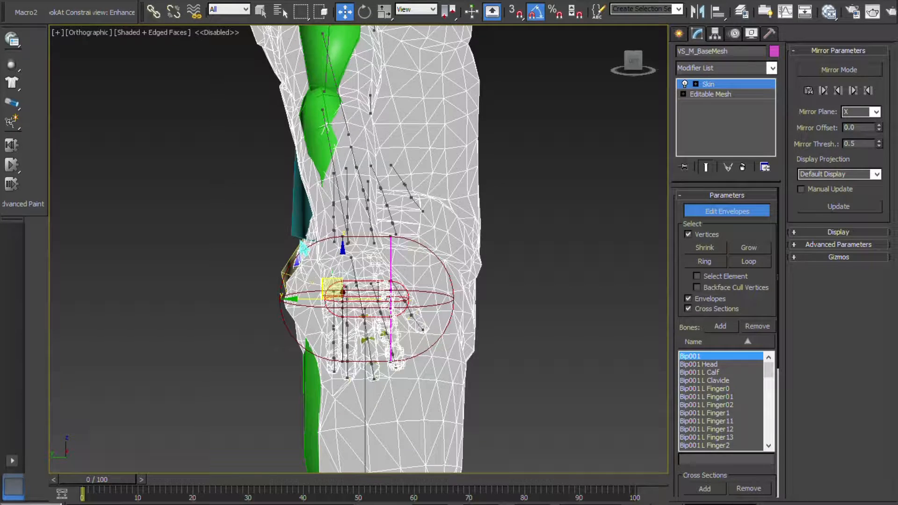
scroll(537, 238, up, 2)
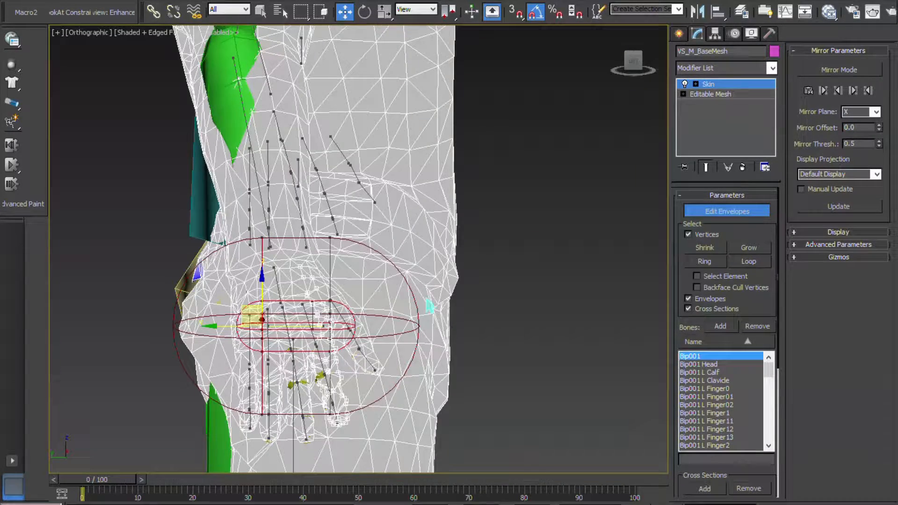
middle_drag(347, 319, 422, 241)
scroll(420, 244, up, 4)
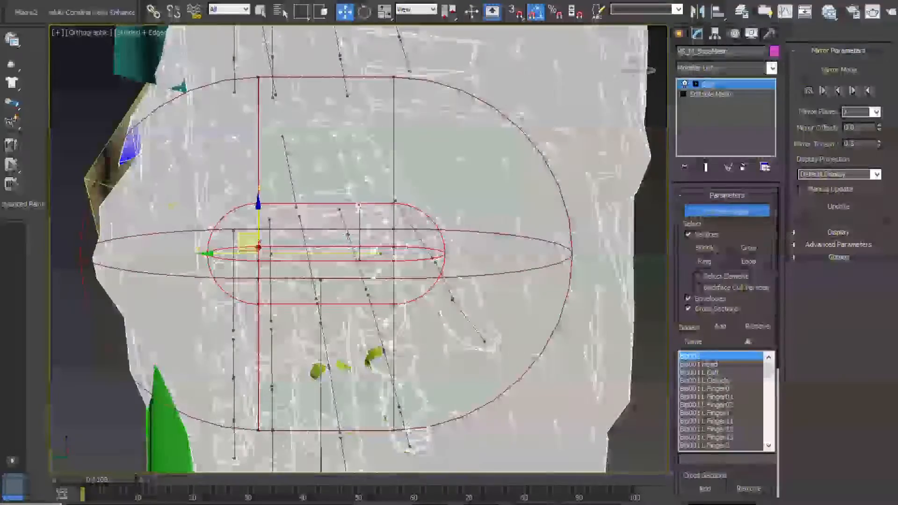
click(356, 255)
alt+middle_drag(356, 255, 381, 232)
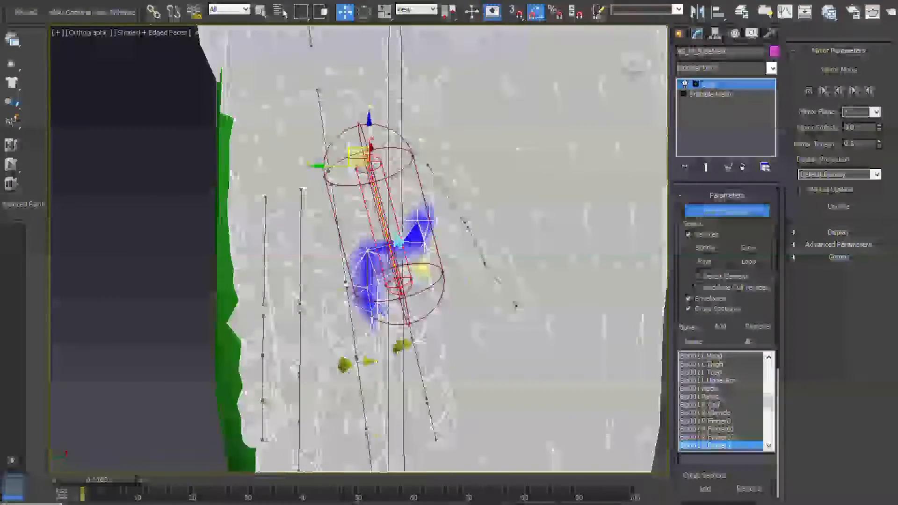
middle_drag(399, 290, 437, 223)
scroll(437, 222, up, 4)
click(345, 286)
scroll(345, 286, down, 2)
middle_drag(345, 286, 407, 256)
scroll(385, 219, up, 2)
scroll(447, 230, up, 2)
scroll(447, 231, down, 2)
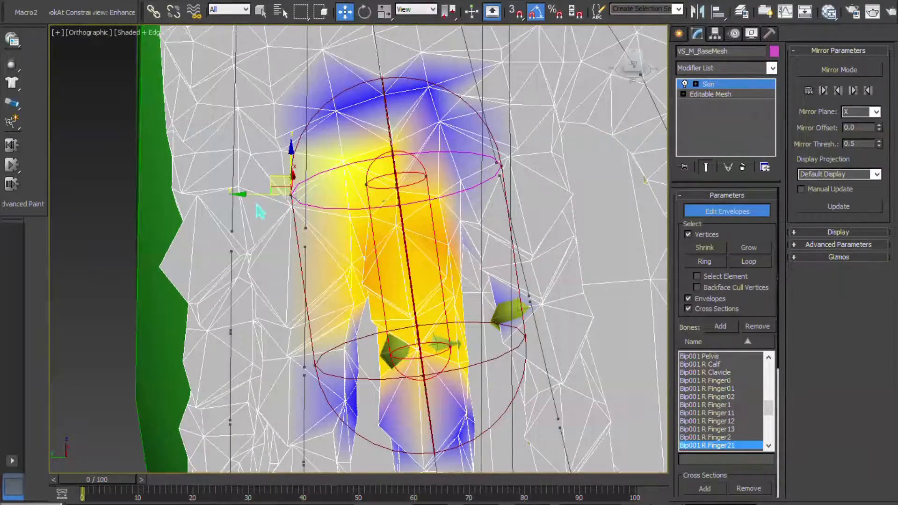
drag(258, 197, 278, 198)
middle_drag(456, 303, 457, 276)
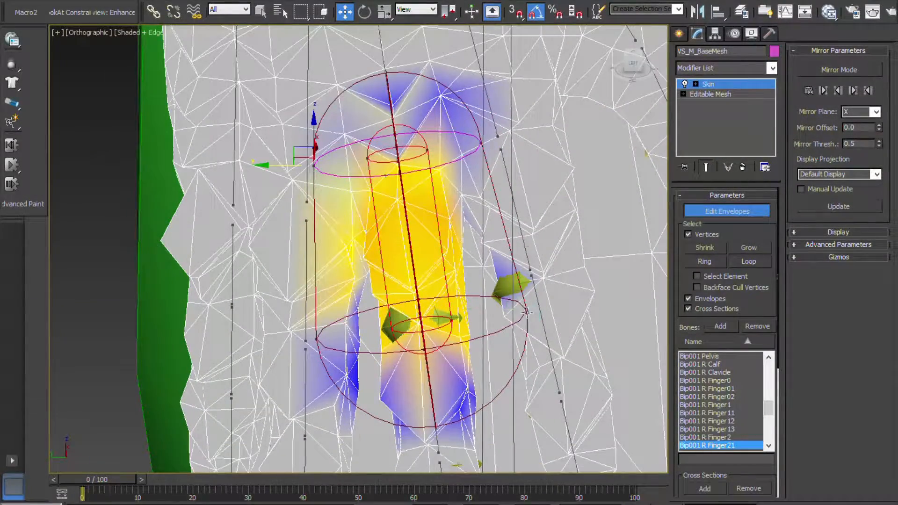
drag(495, 312, 476, 309)
middle_drag(475, 306, 478, 293)
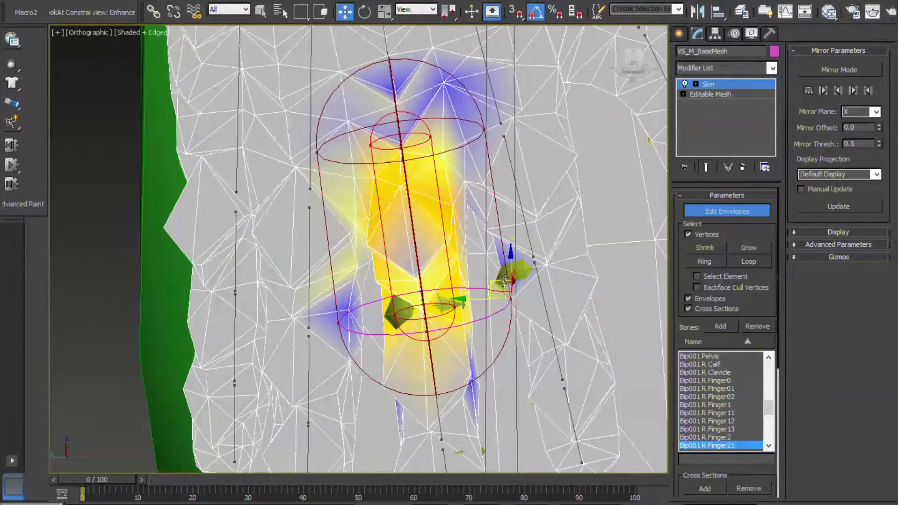
Select the Bip001 R Finger22 envelope and narrow its outer envelope at both ends, away from the ring finger.
scroll(489, 280, up, 2)
middle_drag(487, 280, 254, 263)
scroll(485, 321, down, 2)
middle_drag(482, 330, 460, 149)
scroll(483, 284, down, 2)
scroll(438, 244, up, 2)
click(365, 247)
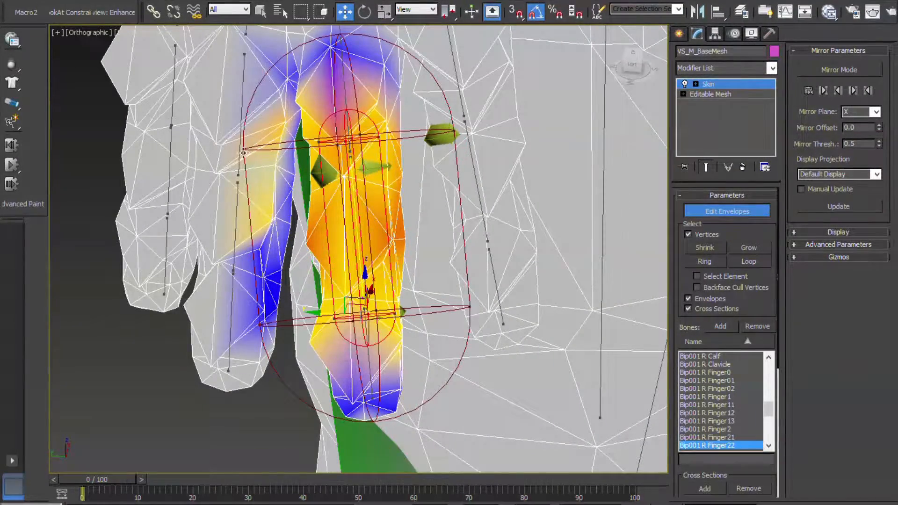
drag(205, 148, 225, 150)
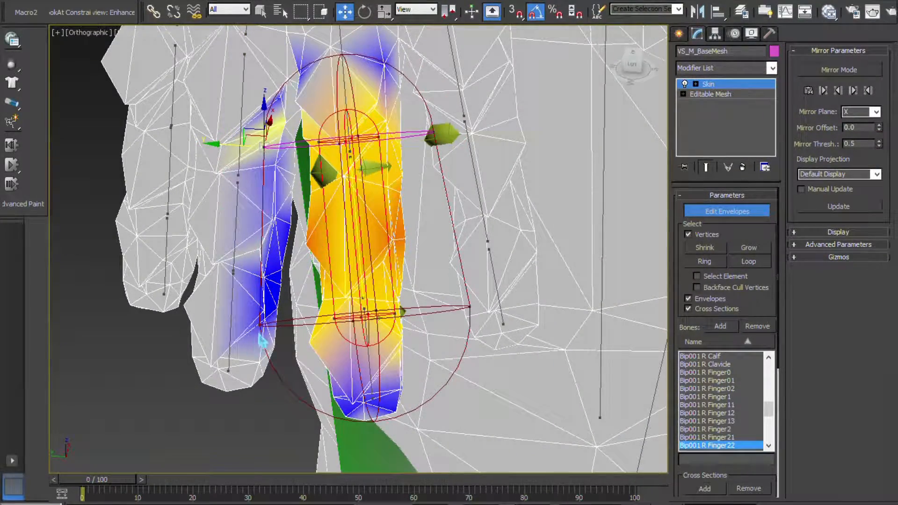
drag(226, 323, 243, 319)
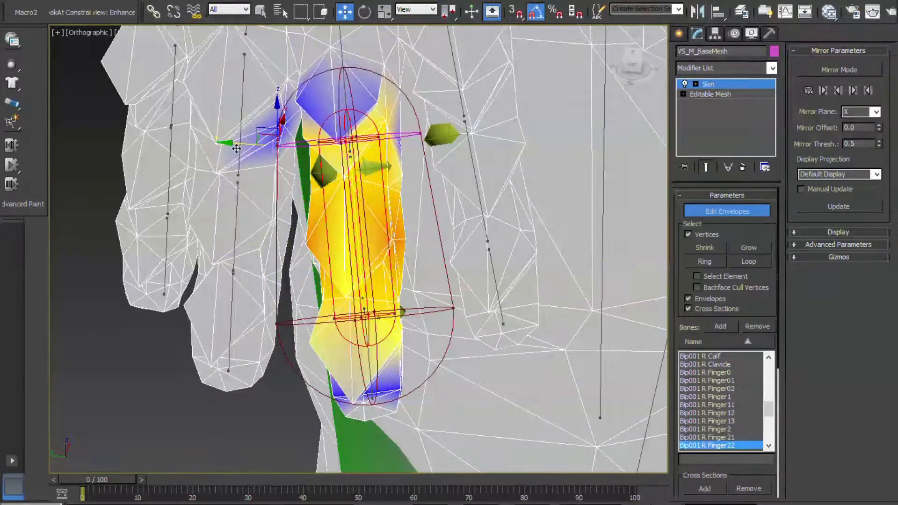
Select the Bip001 R Finger23 envelope at the middle fingertip and narrow its outer envelope at both cross sections.
middle_drag(236, 149, 323, 211)
click(409, 310)
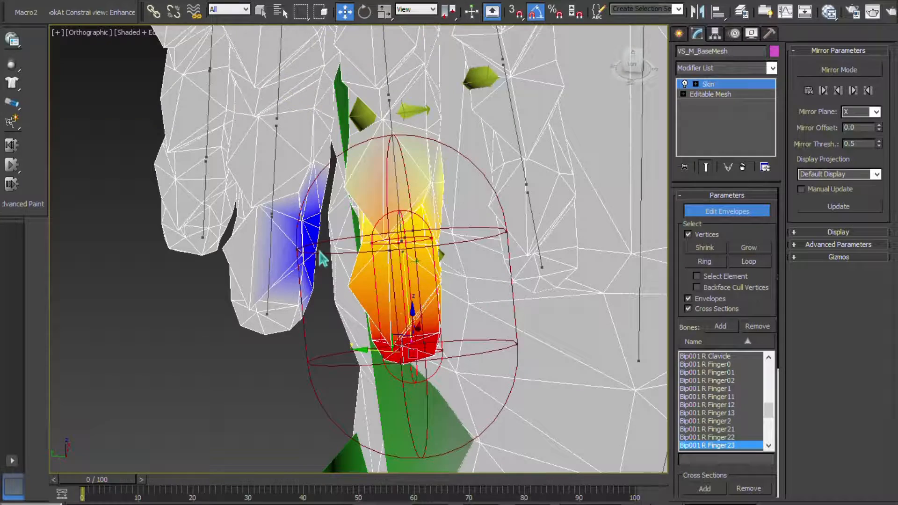
drag(268, 246, 283, 252)
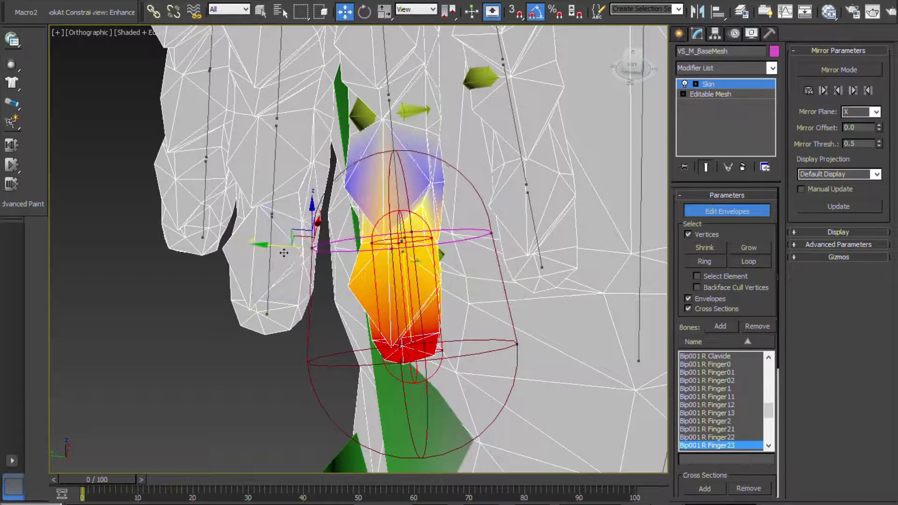
drag(271, 361, 307, 363)
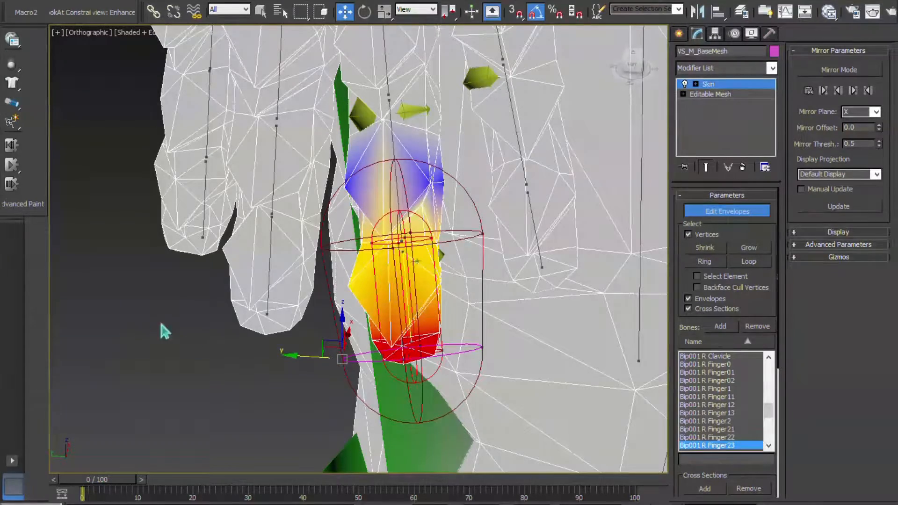
alt+middle_drag(338, 356, 412, 320)
alt+middle_drag(474, 307, 508, 394)
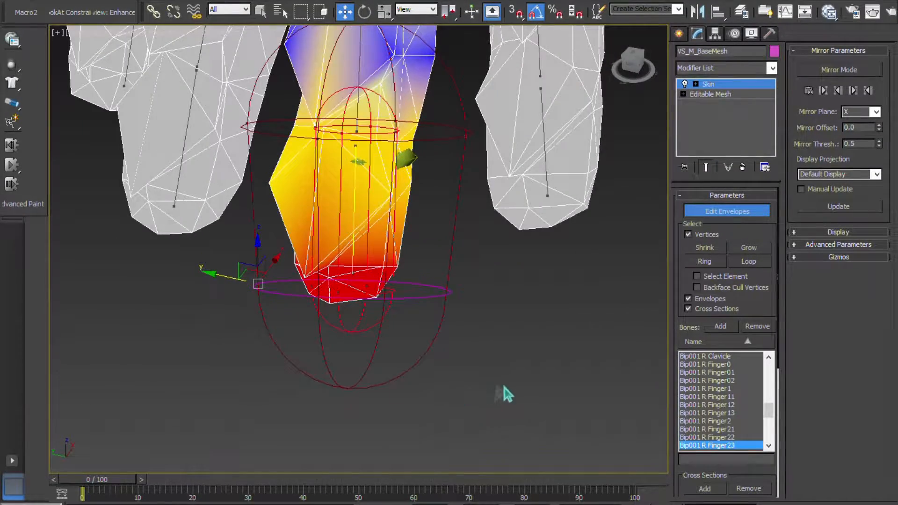
Select all the vertices of the middle fingertip segment, up to just below the last finger joint.
drag(270, 234, 271, 234)
middle_drag(270, 234, 287, 253)
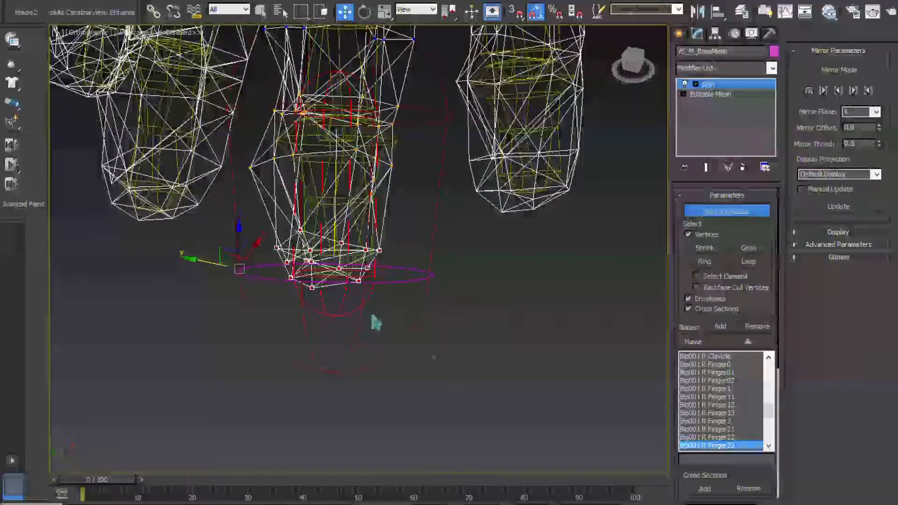
scroll(300, 267, up, 3)
key(F3)
drag(462, 361, 283, 169)
middle_drag(277, 205, 320, 216)
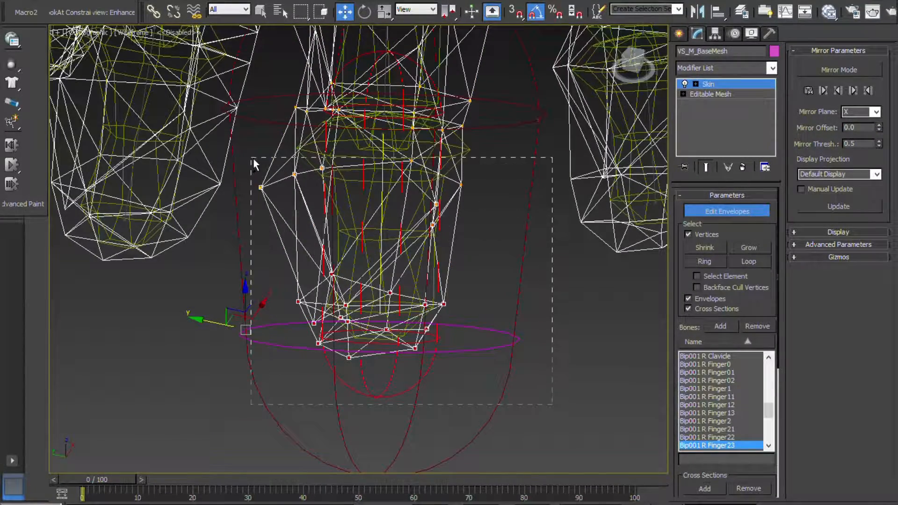
mouse_move(294, 323)
middle_down()
mouse_move(274, 335)
mouse_move(252, 249)
mouse_move(281, 309)
middle_up()
key(F3)
scroll(278, 331, down, 3)
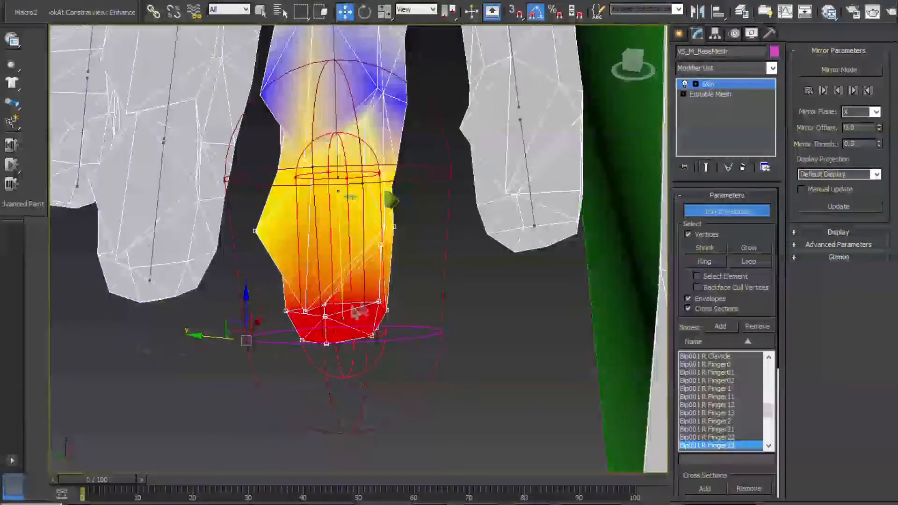
Set the Bip001 R Finger23 weight of all selected fingertip vertices to 1.0 in the Weight Table, then minimize the table.
scroll(363, 311, up, 3)
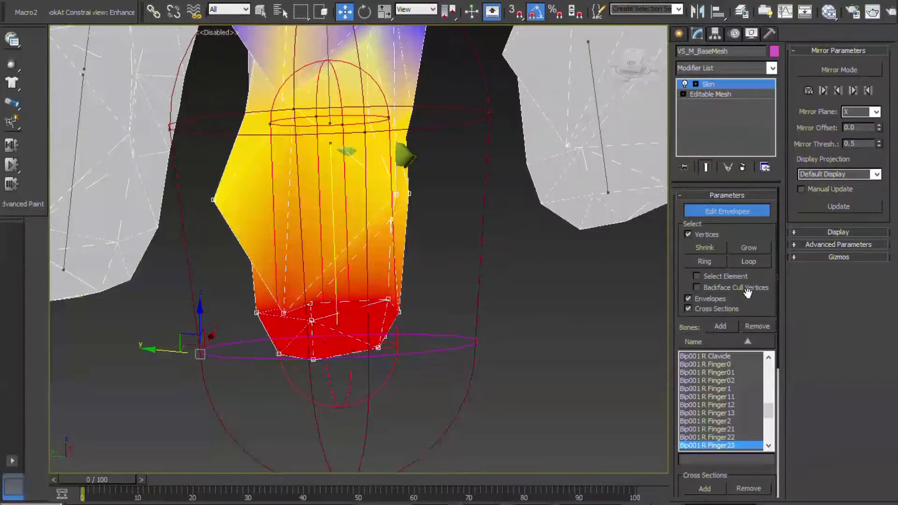
scroll(748, 292, down, 8)
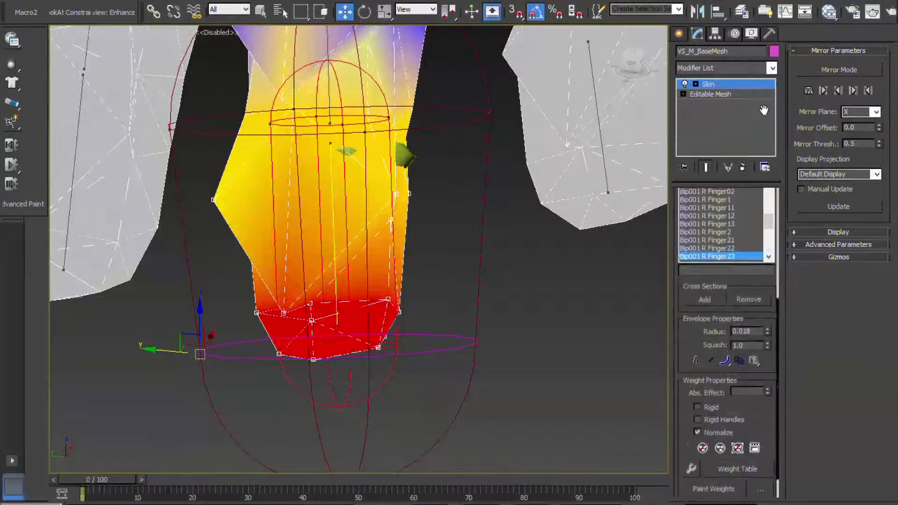
scroll(753, 382, up, 8)
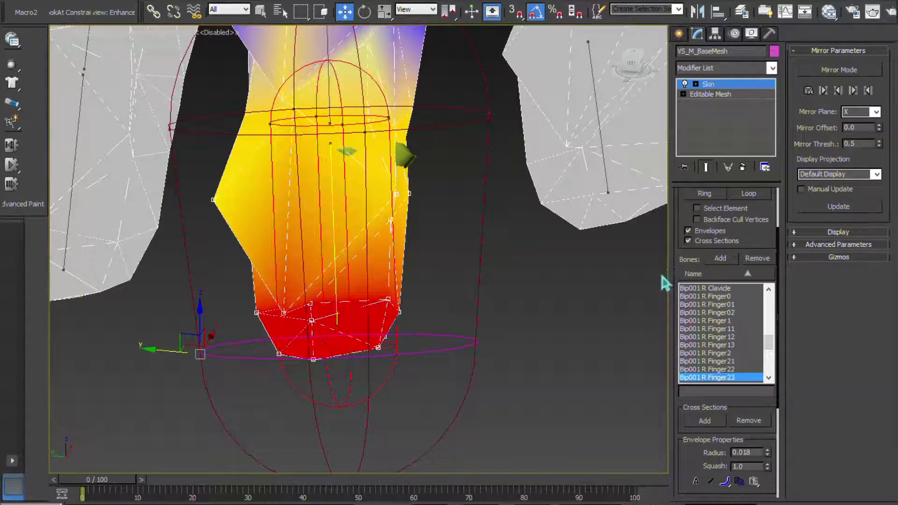
drag(683, 259, 705, 349)
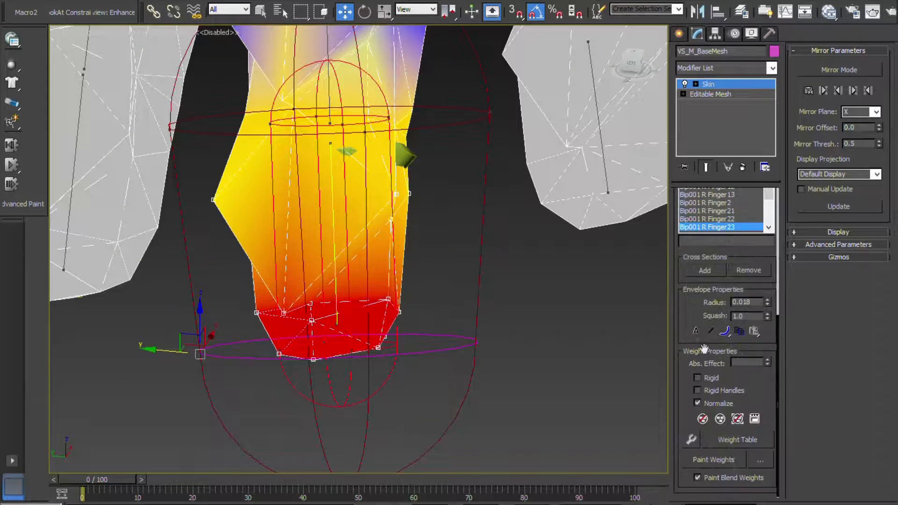
click(739, 441)
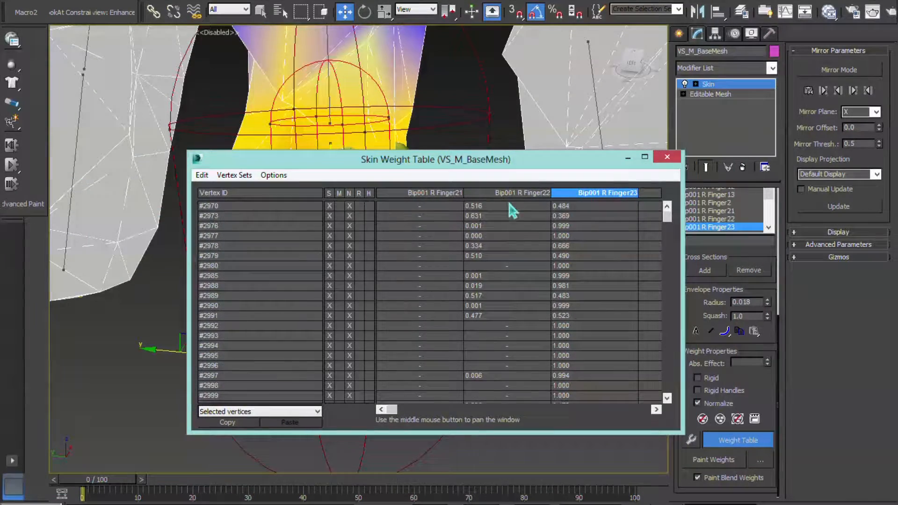
click(301, 206)
drag(280, 207, 259, 487)
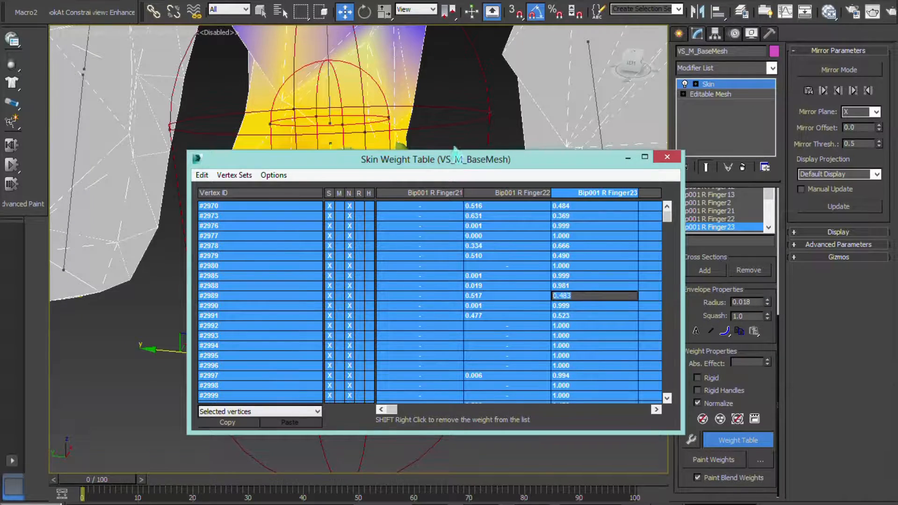
drag(460, 170, 426, 176)
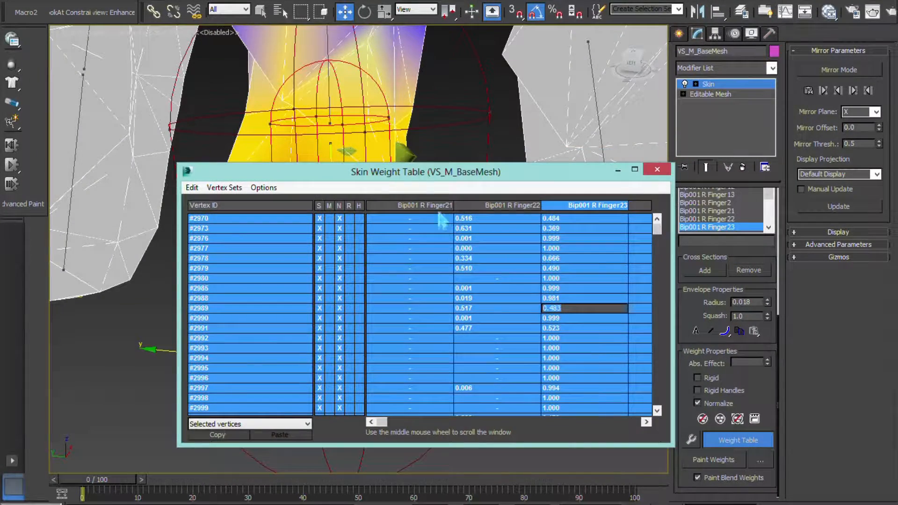
key(Return)
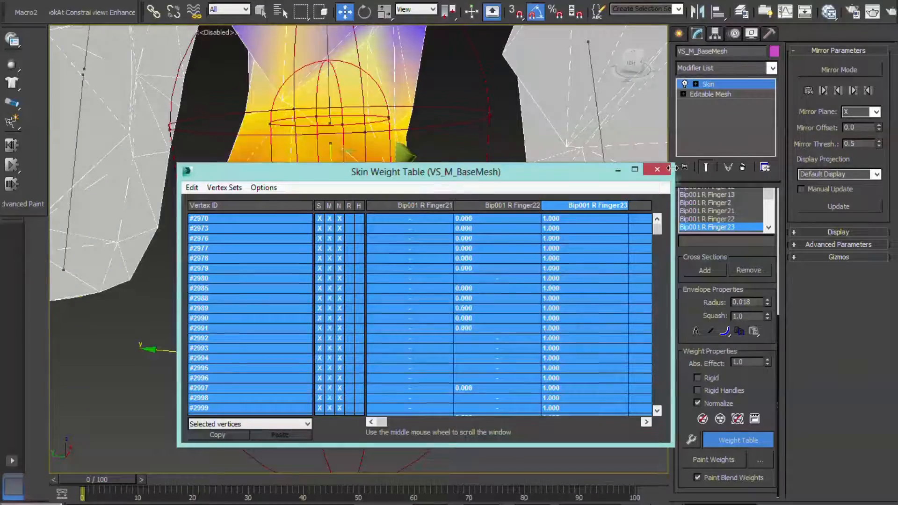
click(620, 170)
Select the ring of vertices around the middle finger's last joint, between Bip001 R Finger22 and Finger23.
middle_drag(351, 208, 352, 189)
scroll(352, 189, up, 2)
key(F3)
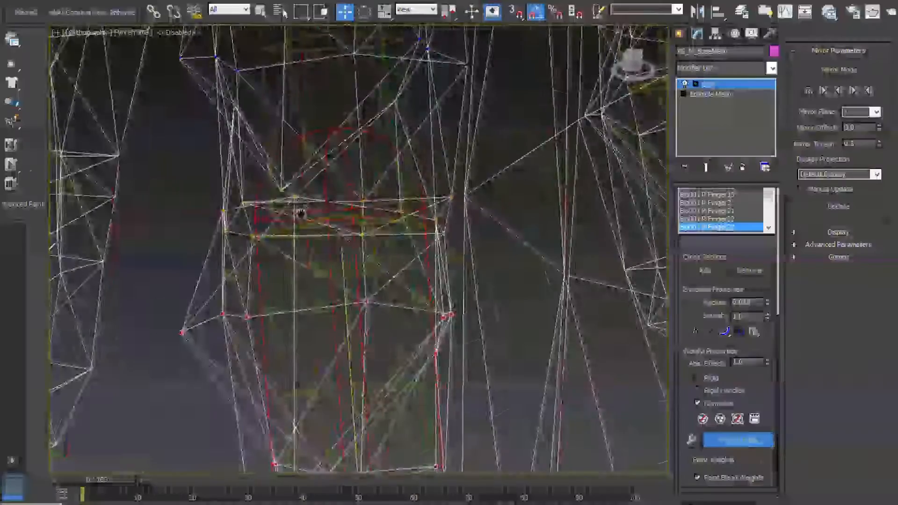
key(F3)
mouse_move(293, 213)
alt+middle_down()
mouse_move(243, 217)
mouse_move(256, 233)
mouse_move(217, 239)
alt+middle_up()
alt+middle_drag(261, 211, 289, 238)
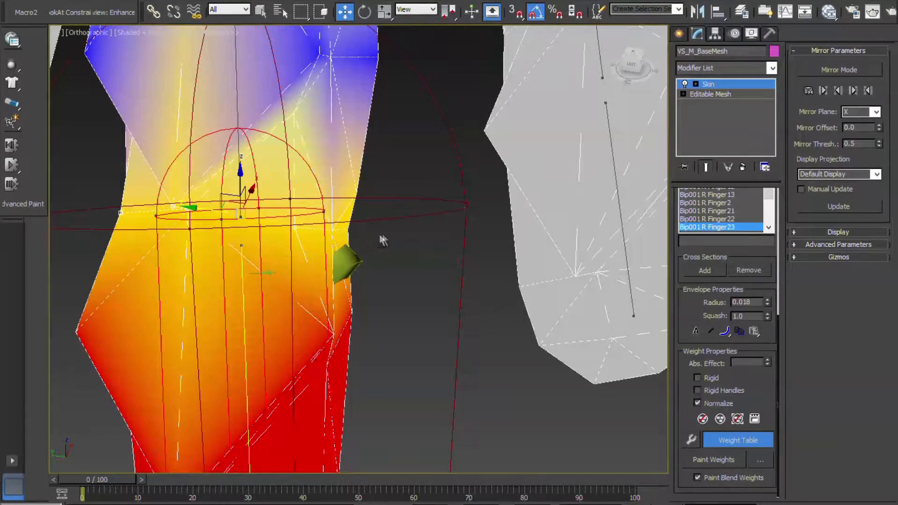
alt+middle_drag(297, 226, 327, 234)
key(F3)
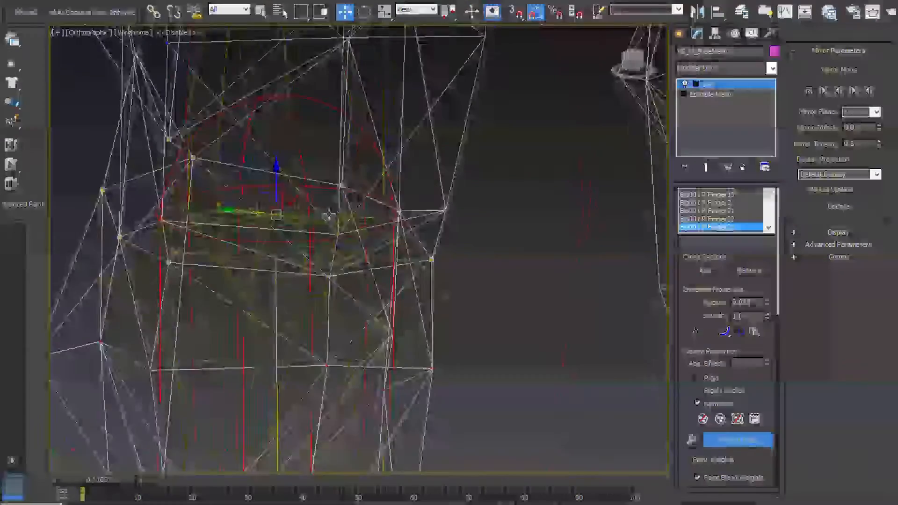
alt+middle_drag(327, 215, 319, 266)
scroll(247, 269, down, 2)
key(F3)
scroll(244, 263, down, 4)
mouse_move(244, 263)
alt+middle_down()
mouse_move(254, 234)
mouse_move(246, 258)
mouse_move(323, 243)
mouse_move(293, 250)
alt+middle_up()
scroll(323, 243, up, 4)
alt+middle_drag(210, 240, 190, 413)
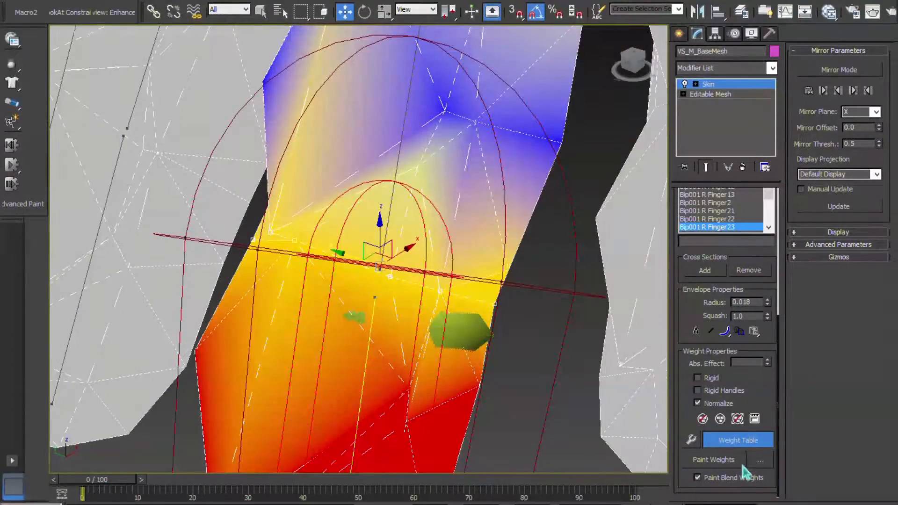
Set the Bip001 R Finger23 weight of the selected joint ring to 0.6 in the Weight Table, then minimize the table.
click(741, 442)
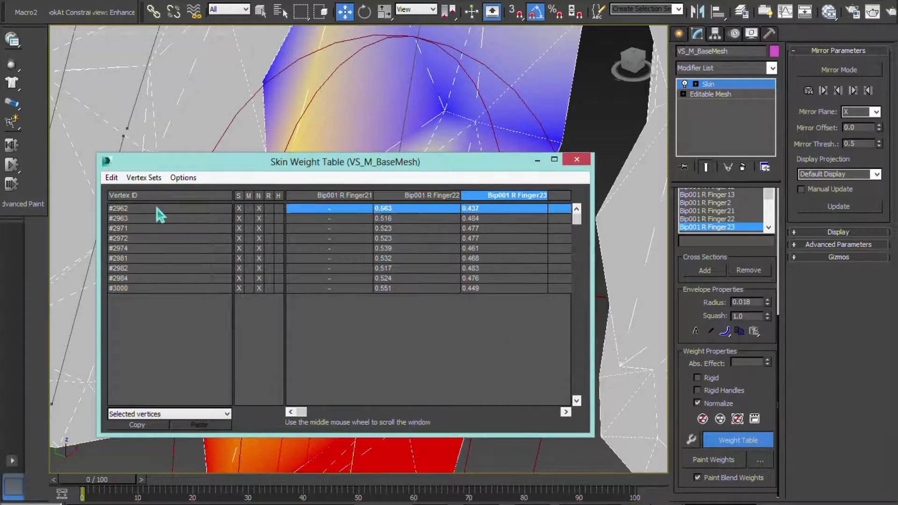
drag(157, 207, 176, 289)
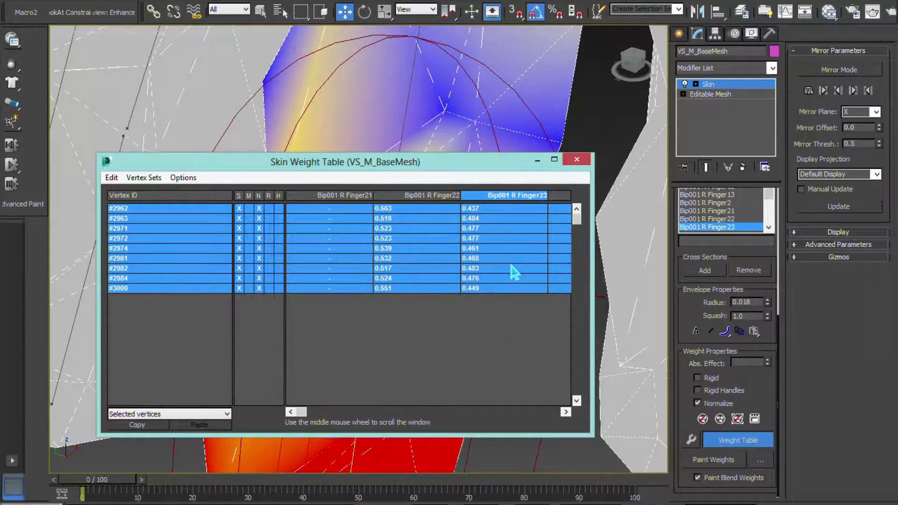
click(538, 160)
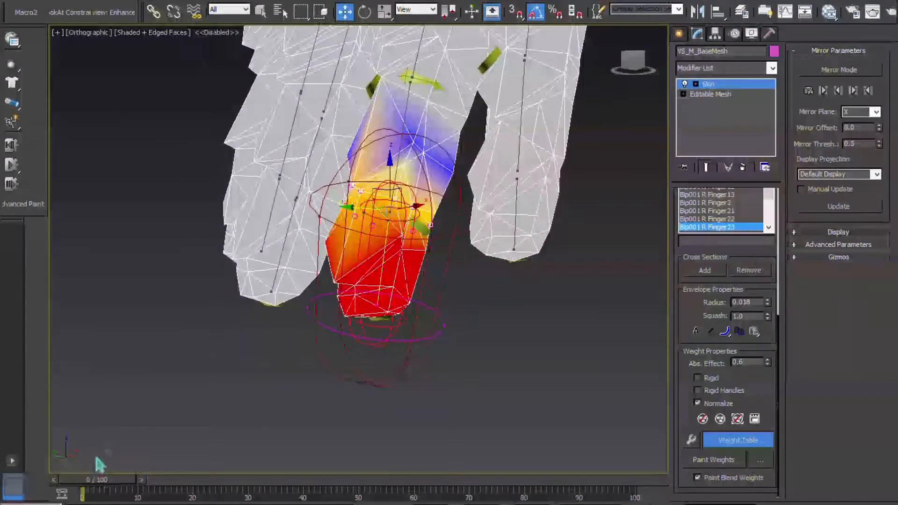
Scrub the finger curl to frame 7 and check how the middle finger's last joint bends.
drag(108, 484, 128, 482)
alt+middle_drag(374, 377, 294, 340)
mouse_move(125, 481)
mouse_down()
mouse_move(97, 478)
mouse_move(140, 480)
mouse_up()
alt+middle_drag(317, 328, 242, 302)
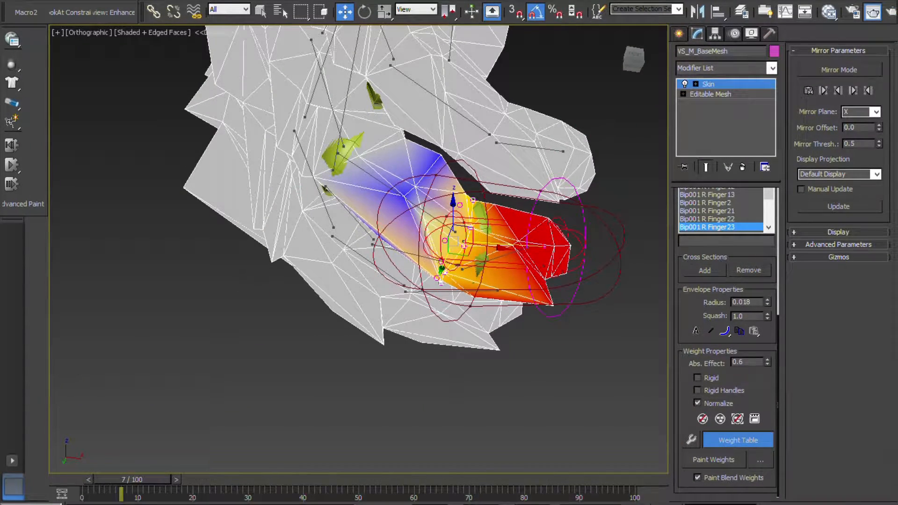
Render the curled hand at frame 7 to check its shading, and close the rendered frame each time.
key(shift+q)
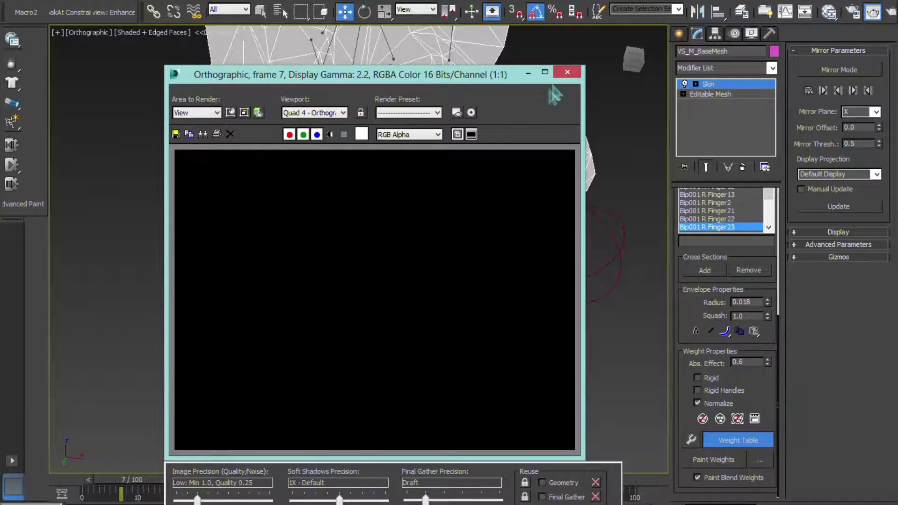
click(568, 73)
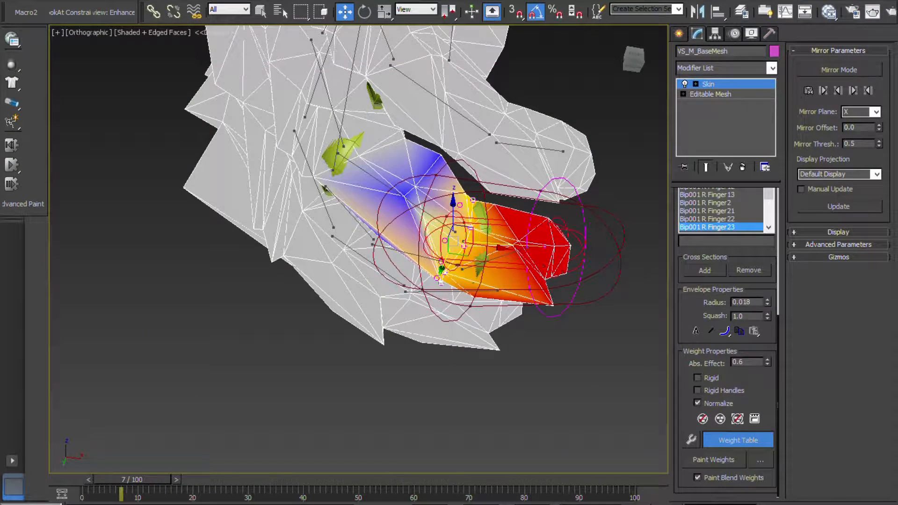
click(872, 15)
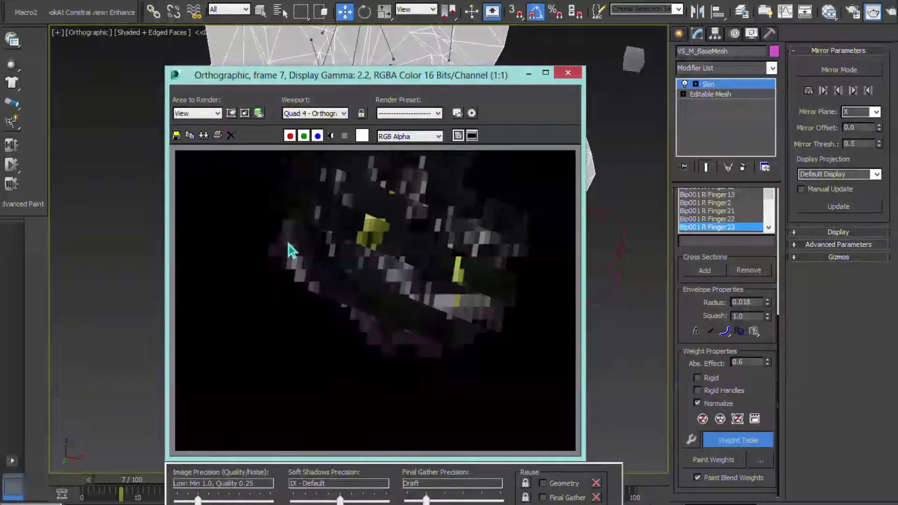
click(568, 72)
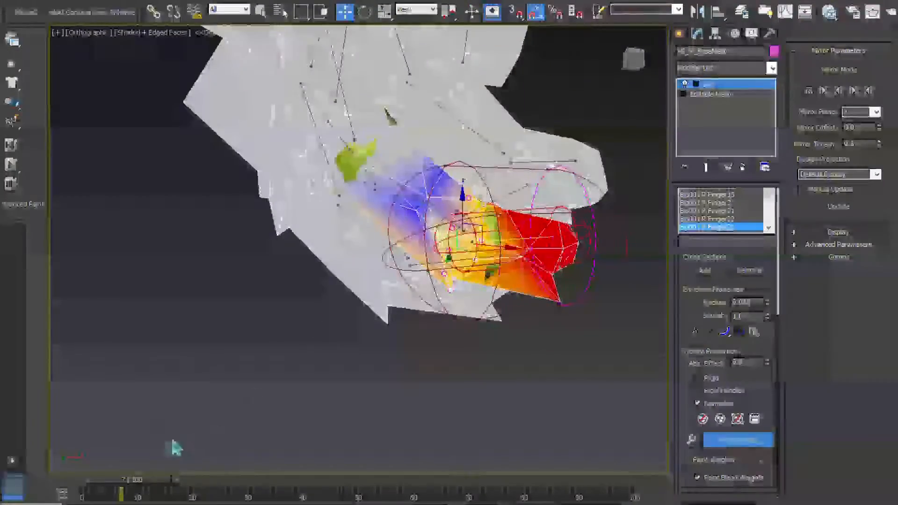
Scrub the finger curl around frames 6 to 8, inspect the bent middle finger from several sides, and return to frame 0.
drag(120, 482, 115, 482)
alt+middle_drag(262, 291, 307, 276)
scroll(315, 299, up, 3)
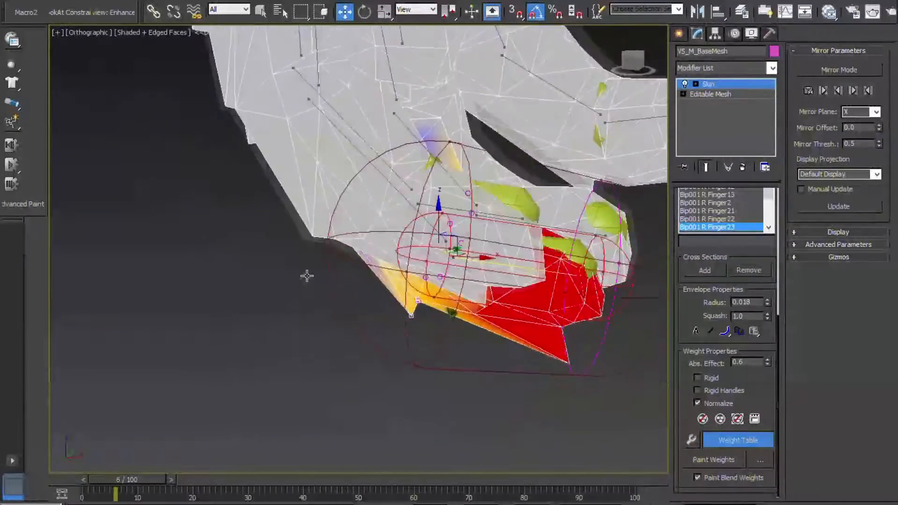
alt+middle_drag(367, 249, 450, 190)
mouse_move(140, 484)
mouse_down()
mouse_move(113, 482)
mouse_move(155, 484)
mouse_up()
key(w)
alt+middle_drag(272, 313, 222, 452)
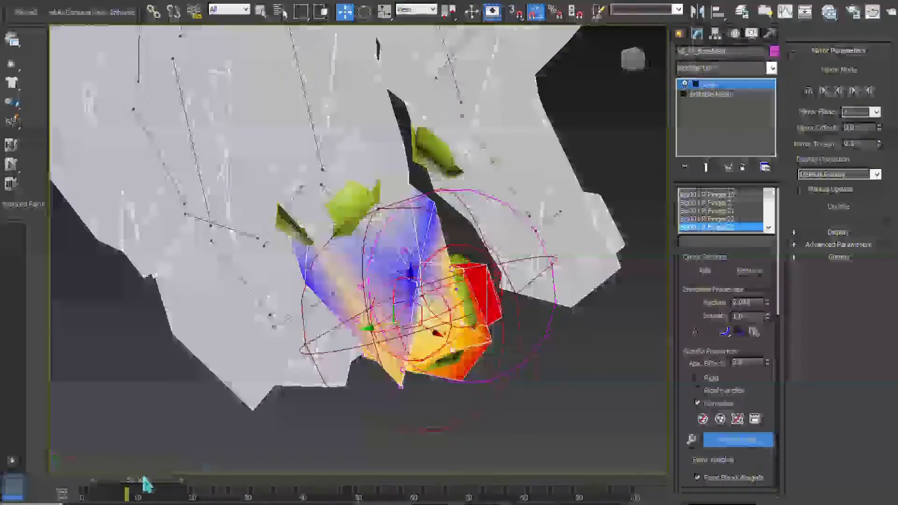
alt+middle_drag(146, 484, 39, 408)
Select the Bip001 R Finger22 envelope and the ring of vertices around the middle of its finger segment.
alt+middle_drag(330, 341, 386, 328)
scroll(374, 316, up, 3)
click(377, 179)
alt+middle_drag(374, 244, 339, 259)
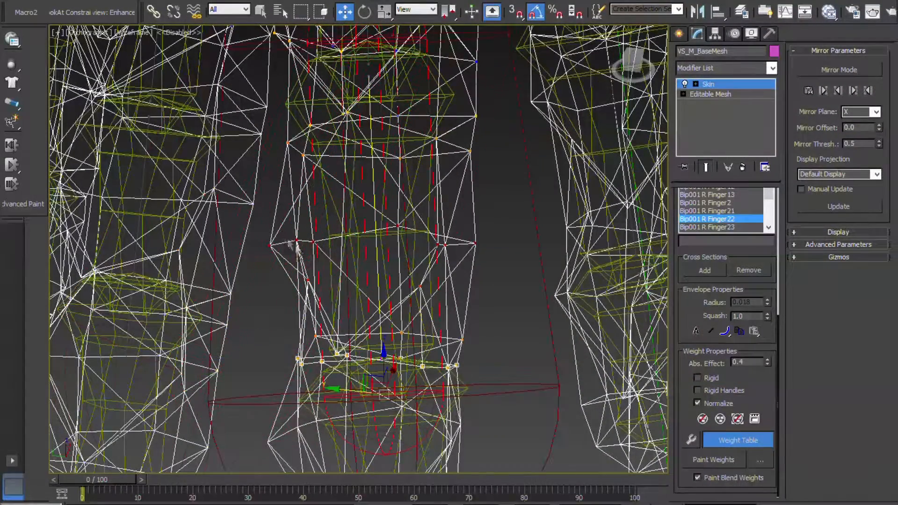
right_click(386, 243)
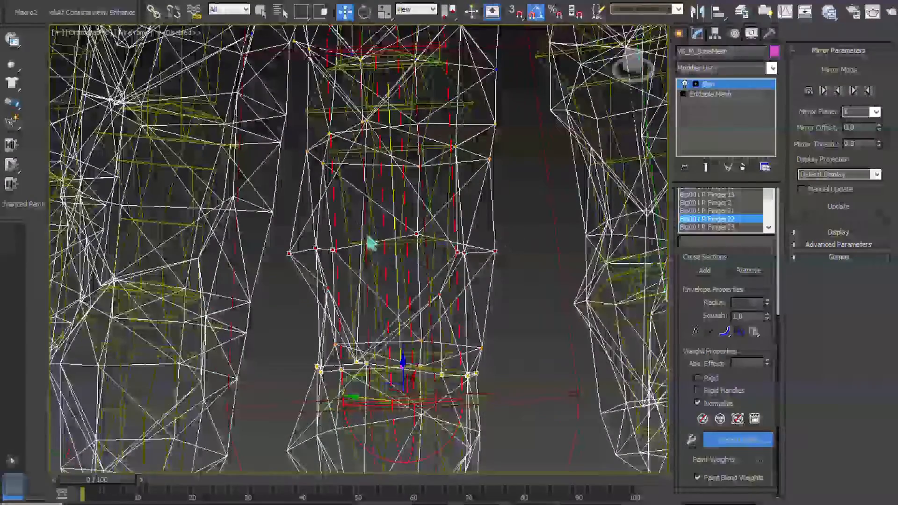
scroll(367, 241, up, 2)
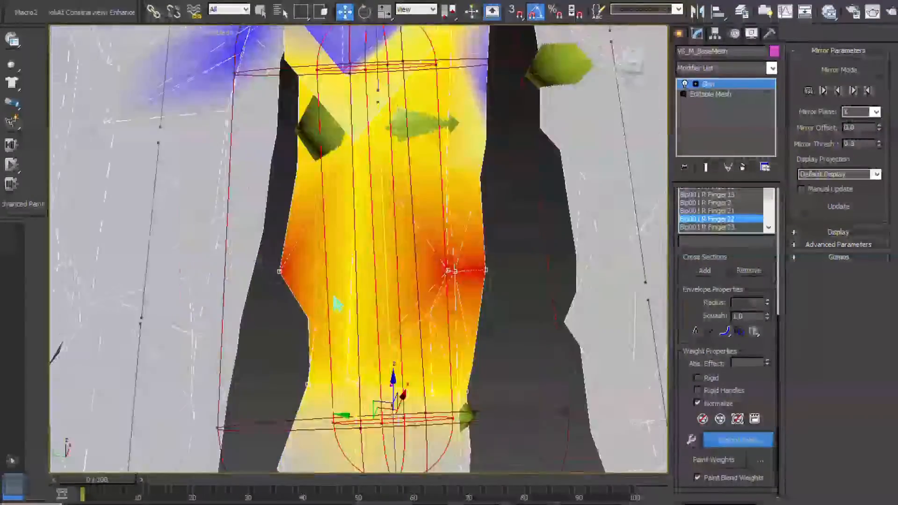
alt+middle_drag(334, 298, 403, 230)
alt+middle_drag(308, 309, 267, 324)
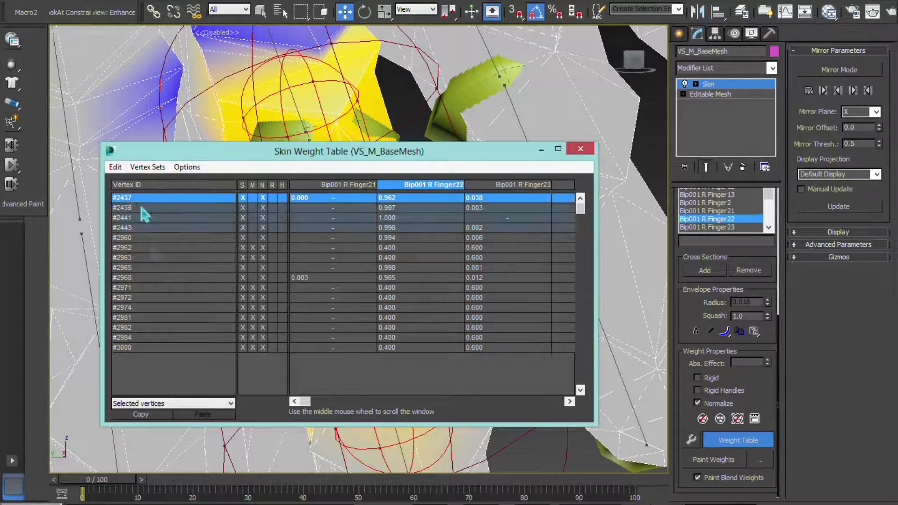
Try to set the Bip001 R Finger22 weight of the segment and joint vertices together to 1.0, and undo the change.
drag(141, 201, 178, 409)
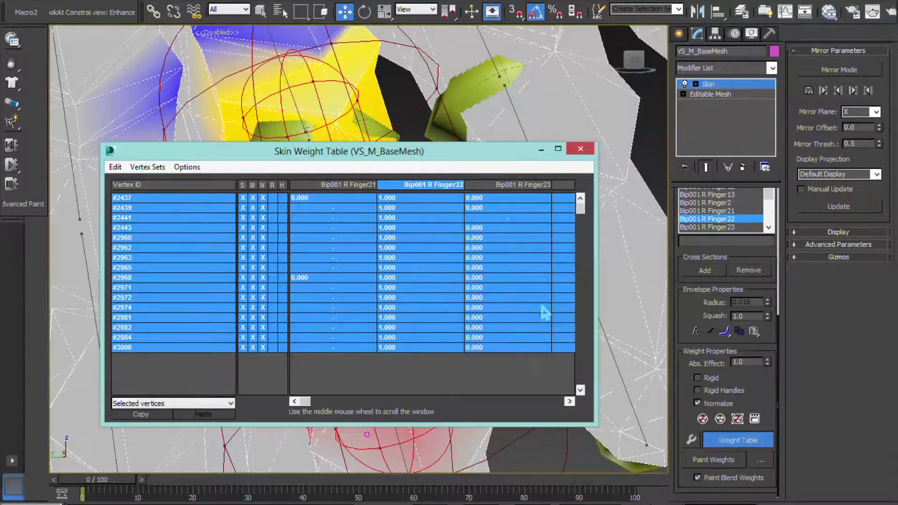
click(542, 150)
scroll(400, 244, down, 4)
alt+middle_drag(398, 245, 540, 372)
key(ctrl+z)
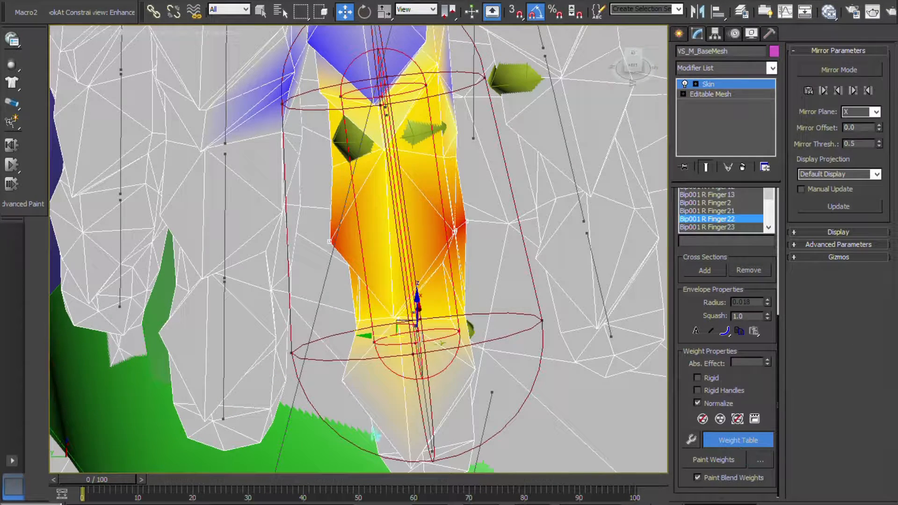
Set the Bip001 R Finger22 weight of only the mid-segment vertex ring to 1.0, and move the Weight Table off the hand.
drag(1, 220, 413, 184)
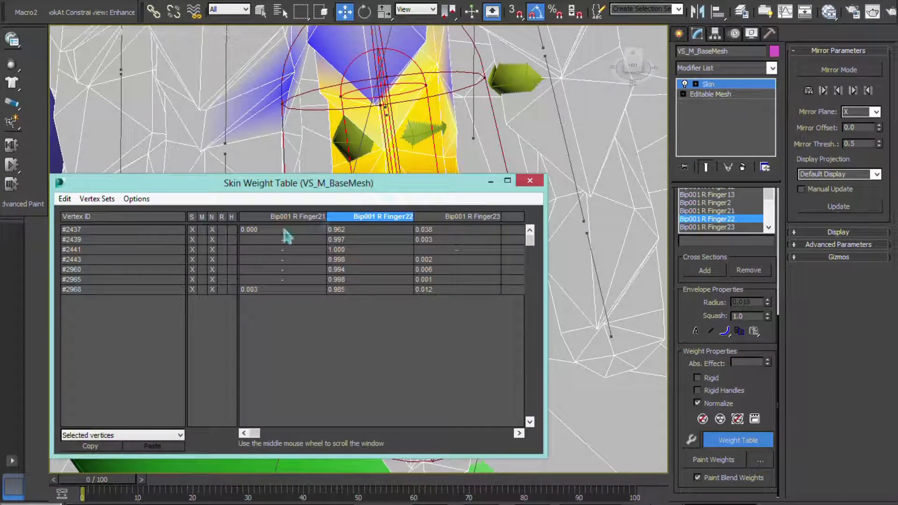
drag(122, 229, 177, 383)
middle_drag(505, 123, 520, 127)
drag(468, 184, 477, 421)
middle_drag(447, 300, 424, 284)
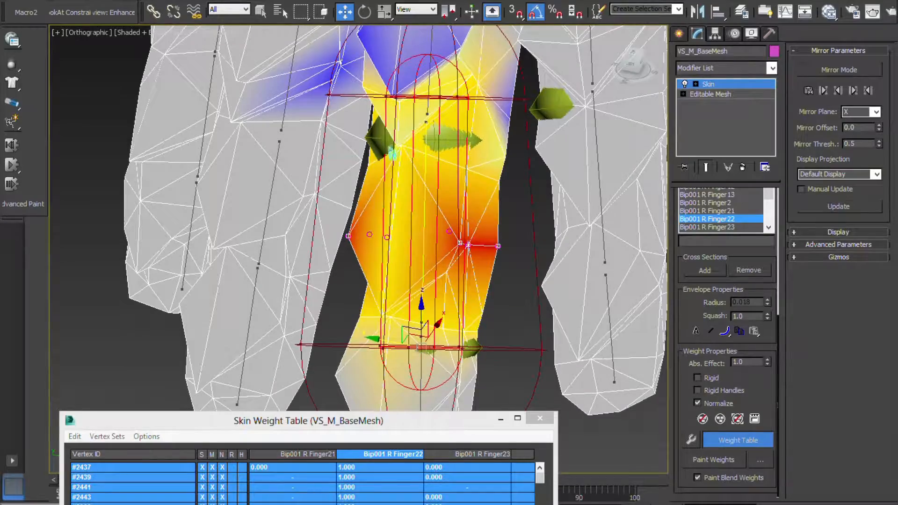
Select the ring of vertices around the joint between Bip001 R Finger21 and Bip001 R Finger22, using wireframe display for the hidden ones.
click(411, 155)
click(401, 143)
scroll(405, 234, up, 6)
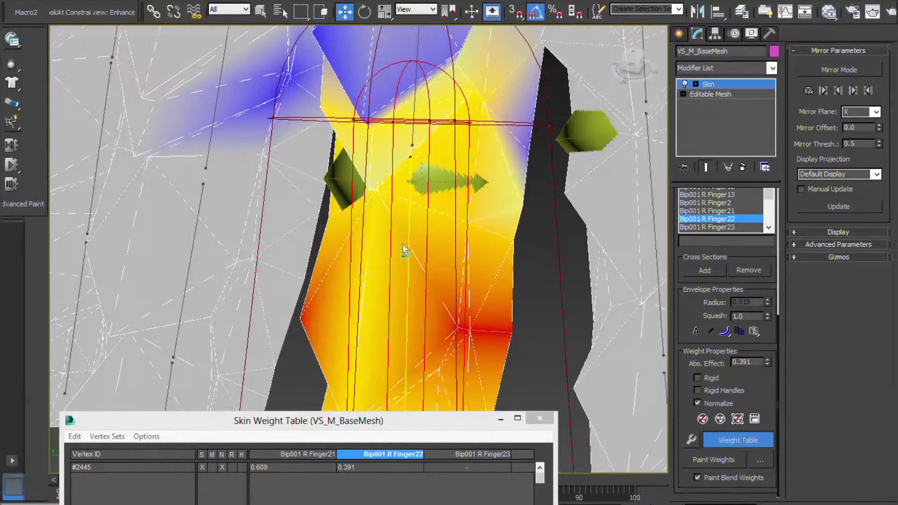
scroll(403, 203, down, 5)
scroll(398, 203, up, 5)
alt+middle_drag(395, 204, 430, 247)
ctrl+click(372, 174)
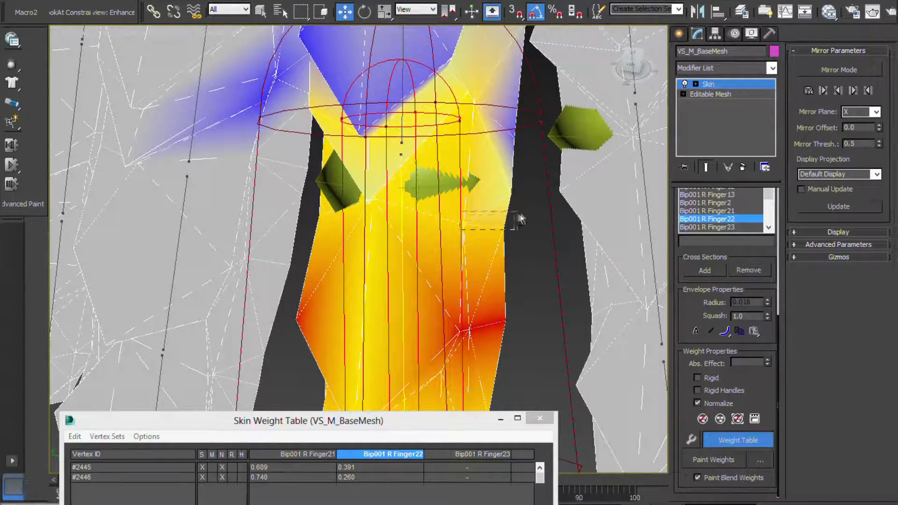
key(F3)
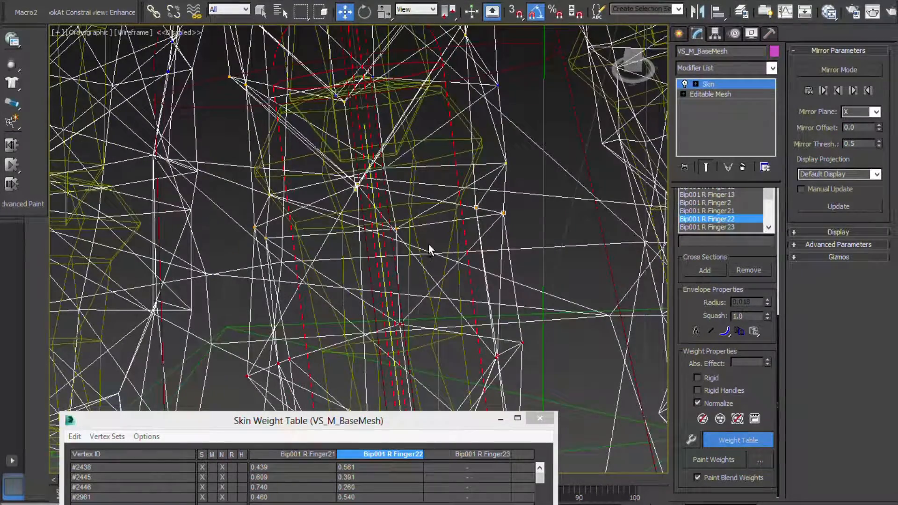
alt+middle_drag(392, 230, 384, 246)
ctrl+click(408, 197)
mouse_move(407, 197)
alt+middle_down()
mouse_move(307, 246)
mouse_move(342, 226)
mouse_move(324, 257)
alt+middle_up()
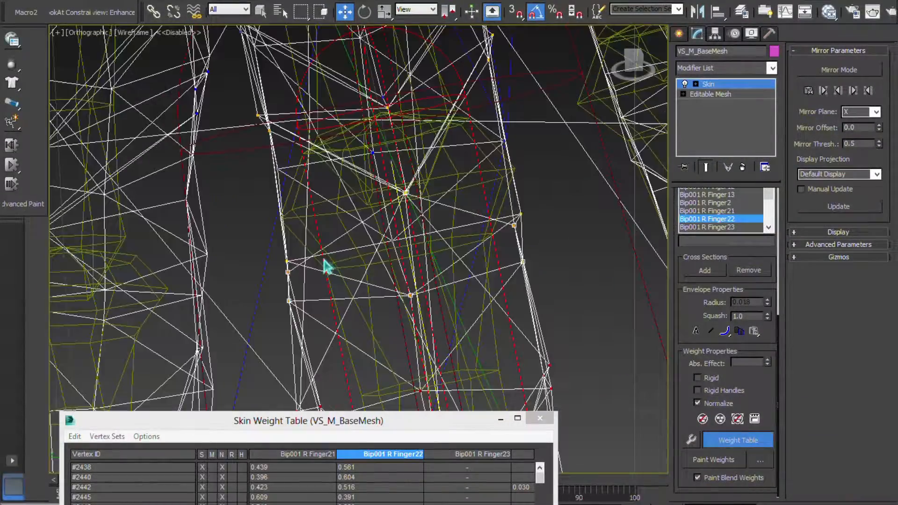
Restore shaded display, set the Bip001 R Finger22 weight of all the selected joint vertices to 0.6, and minimise the Weight Table.
key(F3)
drag(323, 423, 358, 247)
drag(206, 293, 202, 385)
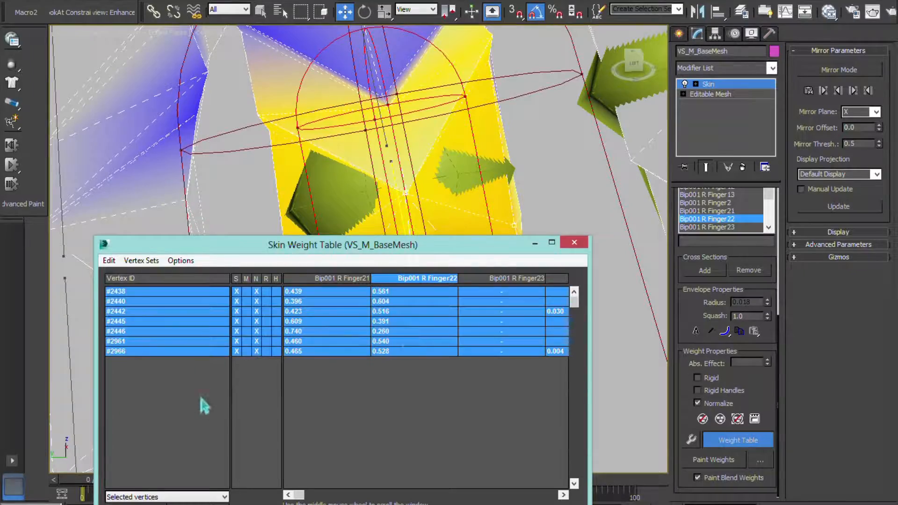
click(536, 244)
Scrub the finger curl, inspect the bent middle finger from several sides, and return to frame 0.
scroll(395, 205, down, 6)
alt+middle_drag(401, 217, 383, 263)
scroll(351, 195, up, 2)
drag(105, 480, 135, 486)
middle_drag(487, 343, 199, 215)
alt+middle_drag(514, 299, 408, 330)
scroll(397, 335, up, 3)
alt+middle_drag(135, 484, 140, 483)
mouse_move(489, 361)
alt+middle_down()
mouse_move(291, 360)
mouse_move(280, 373)
mouse_move(261, 361)
mouse_move(269, 365)
mouse_move(330, 281)
mouse_move(369, 309)
alt+middle_up()
drag(156, 480, 45, 471)
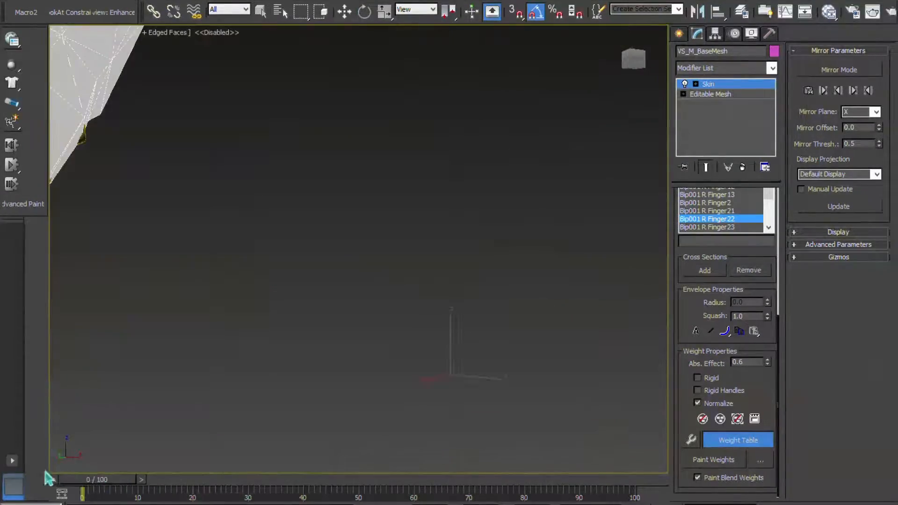
Check the weights of a mid-segment vertex in the Weight Table, and scrub the curl to frame 4 and back to 0.
scroll(328, 321, down, 5)
alt+middle_drag(328, 321, 305, 317)
scroll(292, 321, up, 3)
scroll(357, 337, up, 4)
click(330, 285)
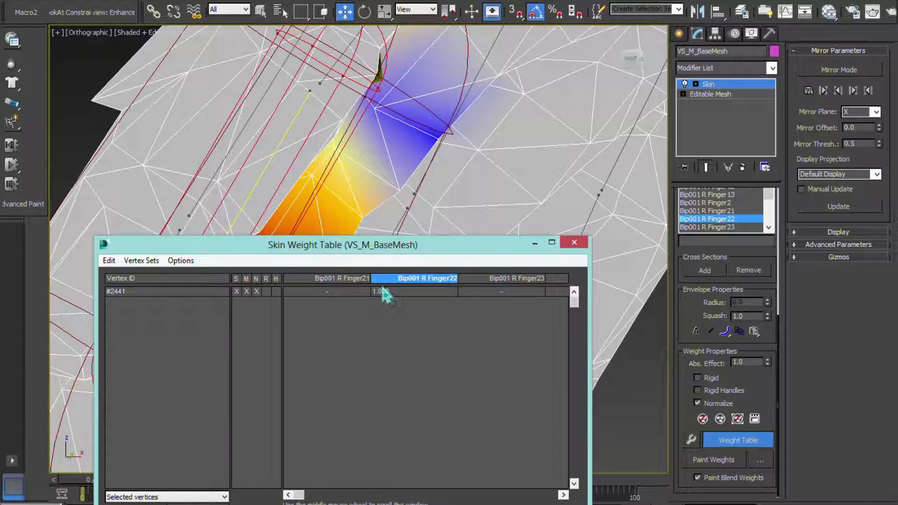
drag(440, 248, 429, 402)
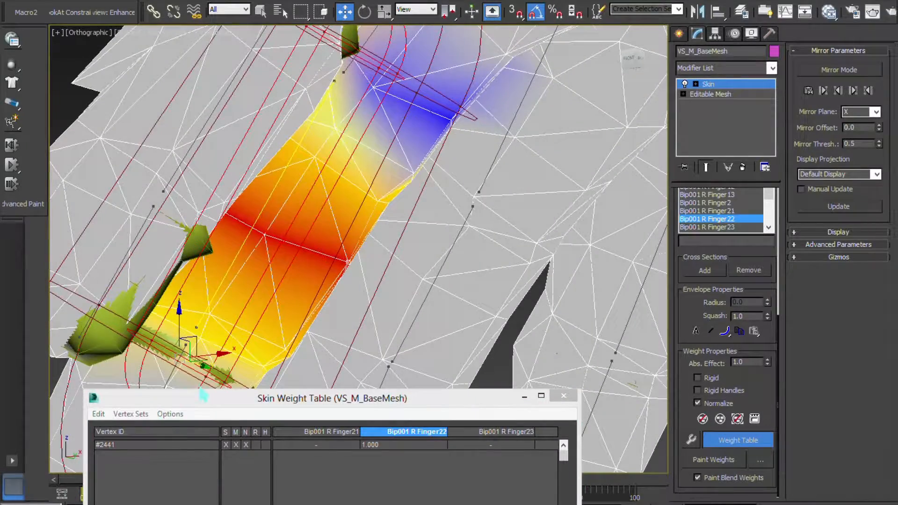
drag(209, 400, 227, 504)
drag(82, 481, 105, 482)
middle_drag(434, 384, 252, 392)
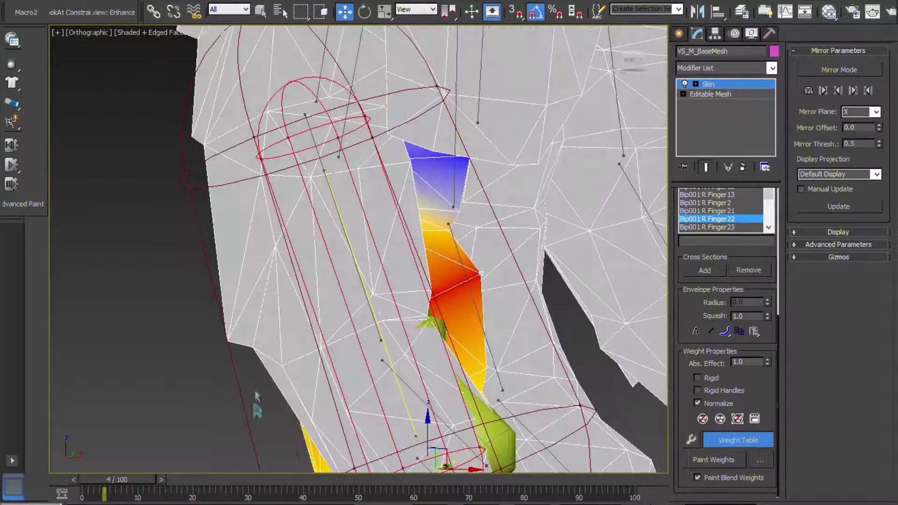
drag(109, 483, 24, 479)
Select the pale vertex #2986 at the side of the middle finger's joint and change its Bip001 R Finger22 weight.
alt+middle_drag(83, 351, 329, 361)
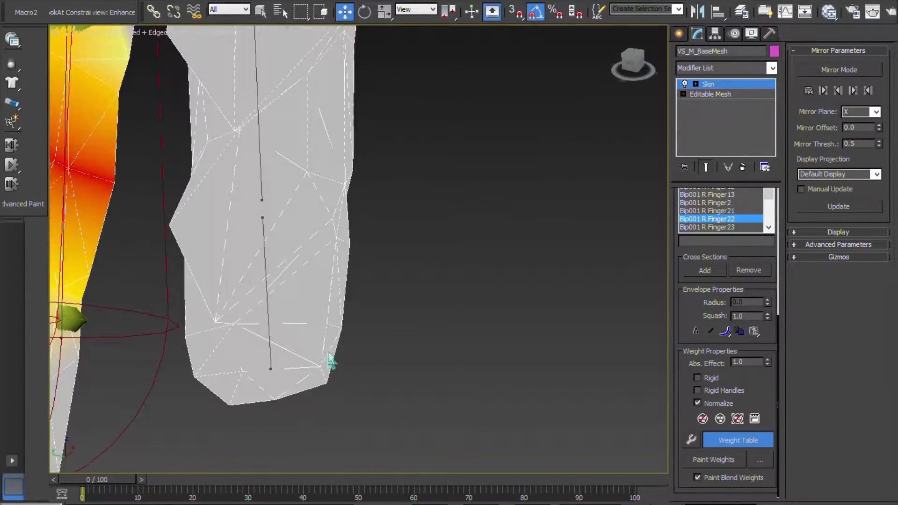
middle_drag(205, 299, 514, 402)
scroll(287, 324, down, 3)
alt+middle_drag(287, 324, 364, 349)
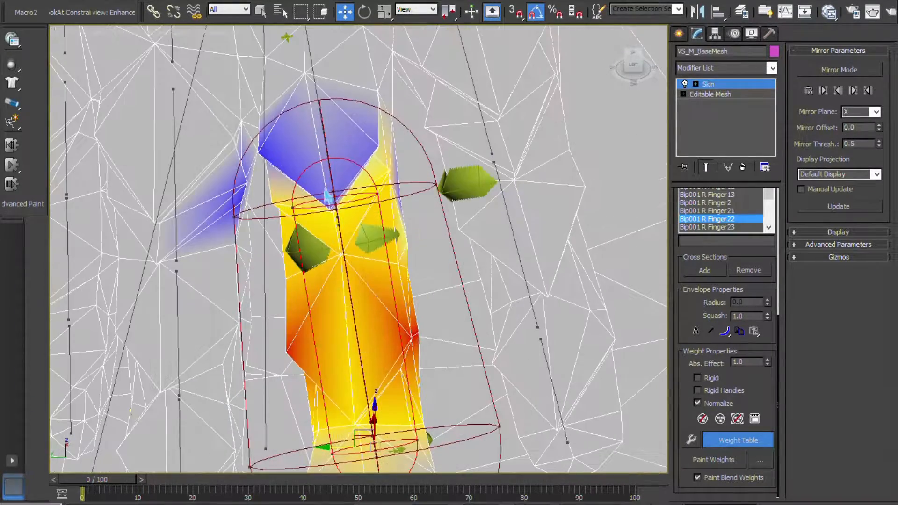
alt+middle_drag(360, 232, 323, 209)
scroll(376, 224, up, 2)
alt+middle_drag(494, 327, 505, 346)
scroll(538, 327, up, 2)
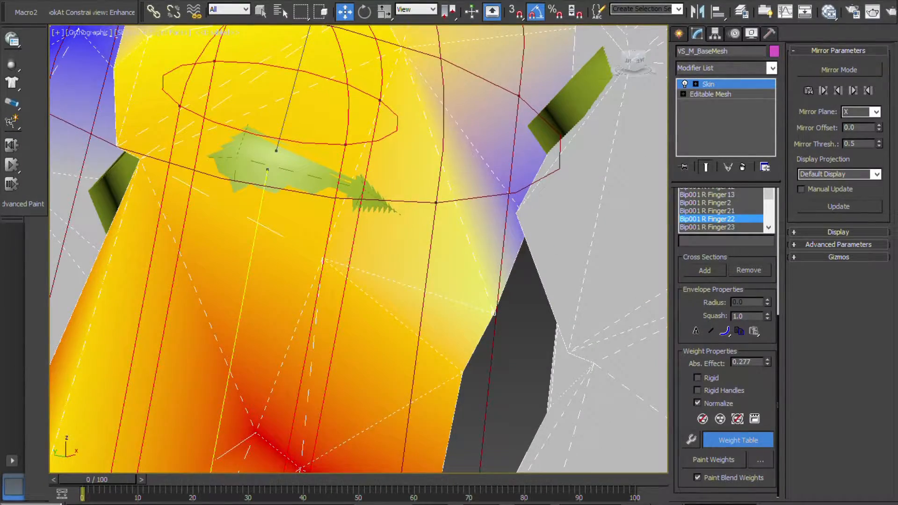
middle_drag(412, 221, 393, 161)
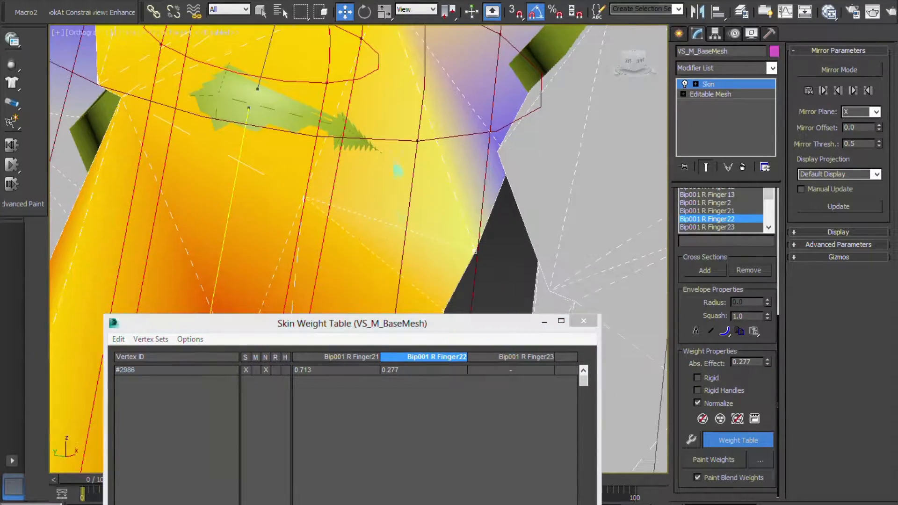
double_click(423, 370)
key(Return)
Select vertex #2969 on the back of the joint and set its Bip001 R Finger22 weight to 0.4.
alt+middle_drag(445, 251, 359, 189)
scroll(393, 197, down, 3)
scroll(410, 203, up, 3)
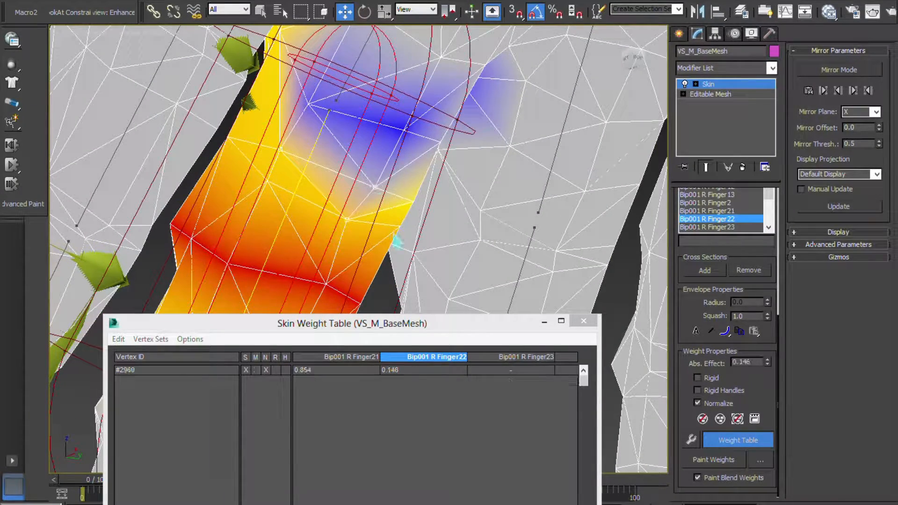
double_click(420, 371)
key(Return)
Select the neighbouring joint vertex #2967 and set its Bip001 R Finger22 weight to 0.5.
mouse_move(392, 234)
alt+middle_down()
mouse_move(258, 192)
mouse_move(403, 237)
mouse_move(290, 223)
mouse_move(394, 237)
alt+middle_up()
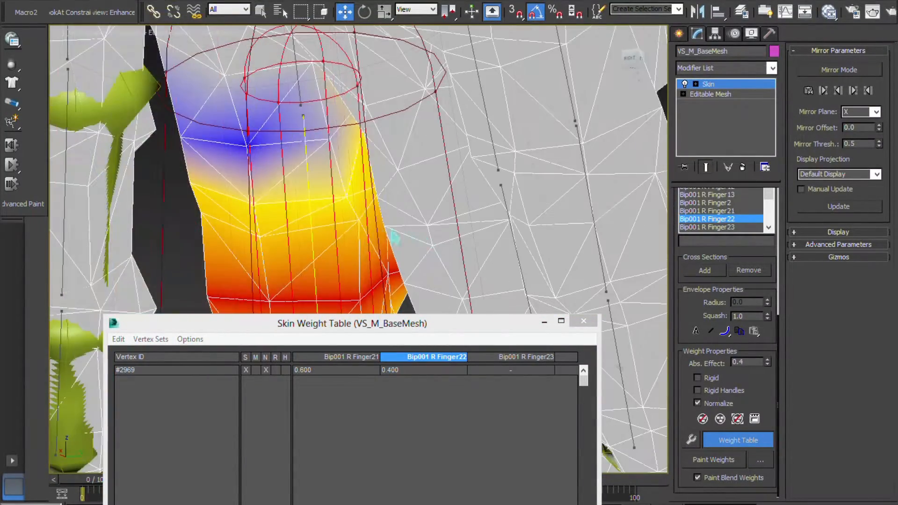
click(347, 196)
click(423, 370)
text(.5)
key(Return)
Move the Weight Table off the finger, scrub the curl to frame 5 to check the joint, and return to frame 0.
alt+middle_drag(321, 211, 217, 293)
drag(281, 330, 459, 239)
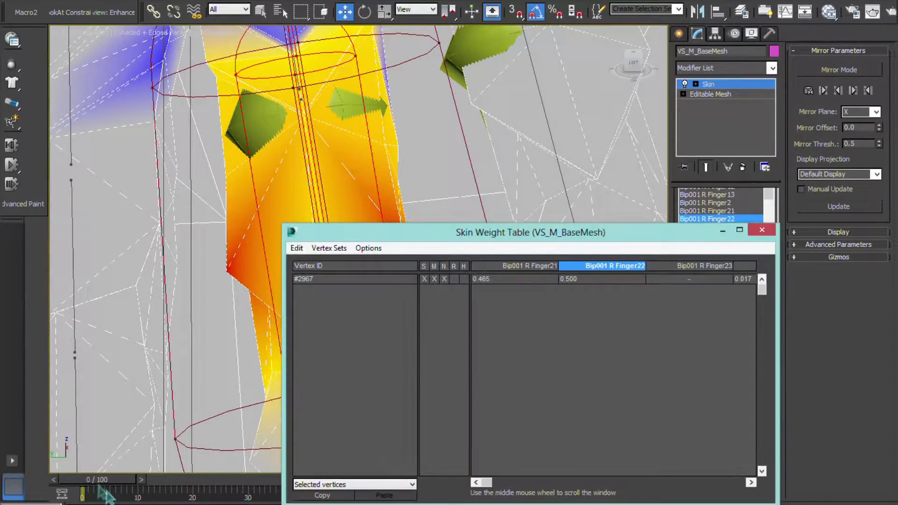
click(111, 490)
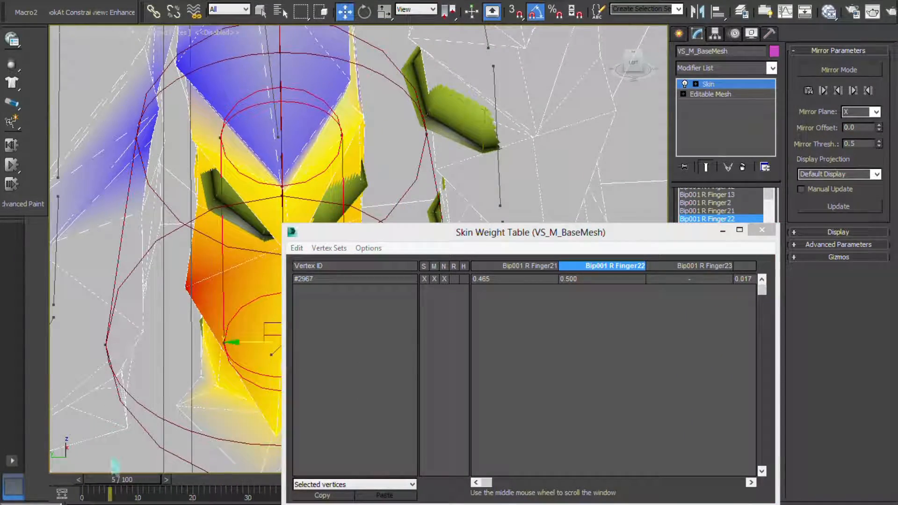
drag(117, 484, 88, 484)
Select vertices #2208, #2209 and #2448 across the back of the joint and set their Bip001 R Finger21 weight to 0.6.
alt+middle_drag(180, 356, 140, 202)
scroll(205, 164, up, 5)
scroll(247, 186, down, 7)
alt+middle_drag(233, 185, 300, 190)
scroll(318, 194, up, 3)
middle_drag(353, 205, 186, 178)
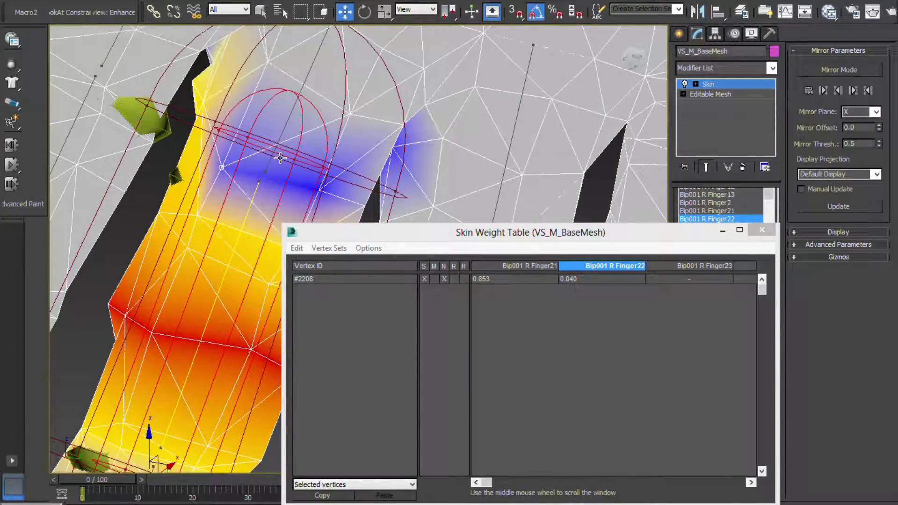
click(222, 166)
middle_drag(235, 189, 268, 198)
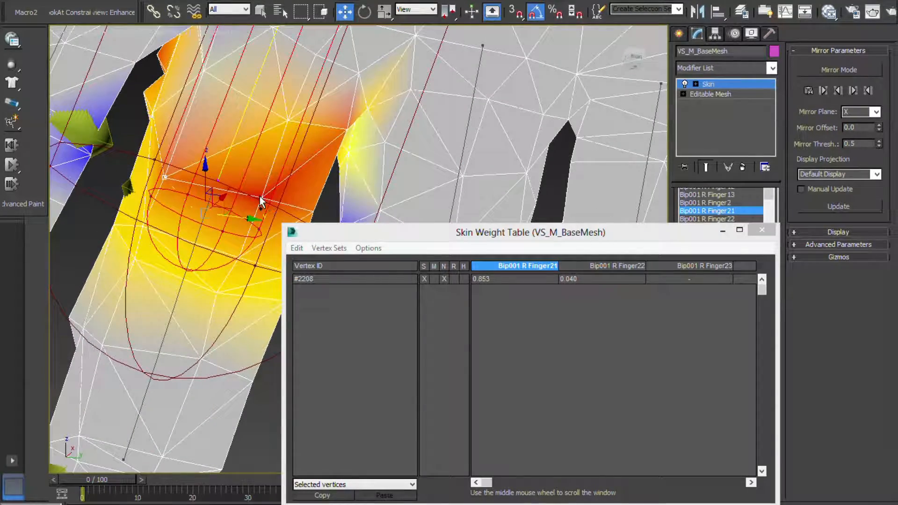
mouse_move(316, 213)
alt+middle_down()
mouse_move(101, 224)
mouse_move(78, 241)
mouse_move(161, 240)
mouse_move(201, 219)
mouse_move(303, 203)
alt+middle_up()
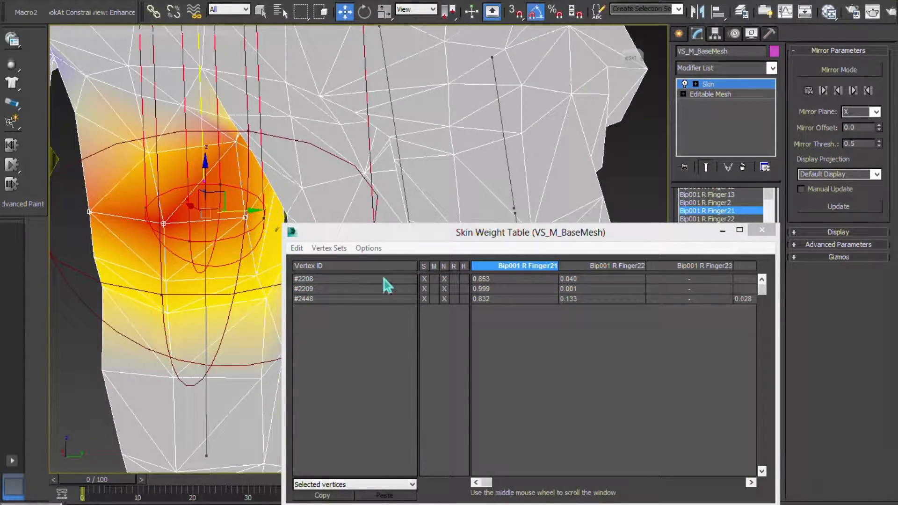
drag(383, 280, 466, 313)
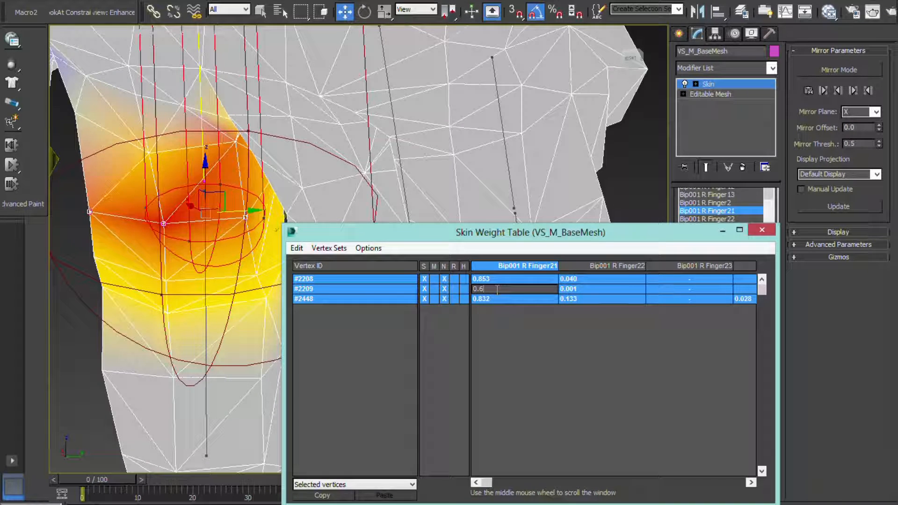
key(Return)
Set the stray Bip001 R Finger12 weight of vertex #2208 to 0.
middle_drag(94, 229, 104, 233)
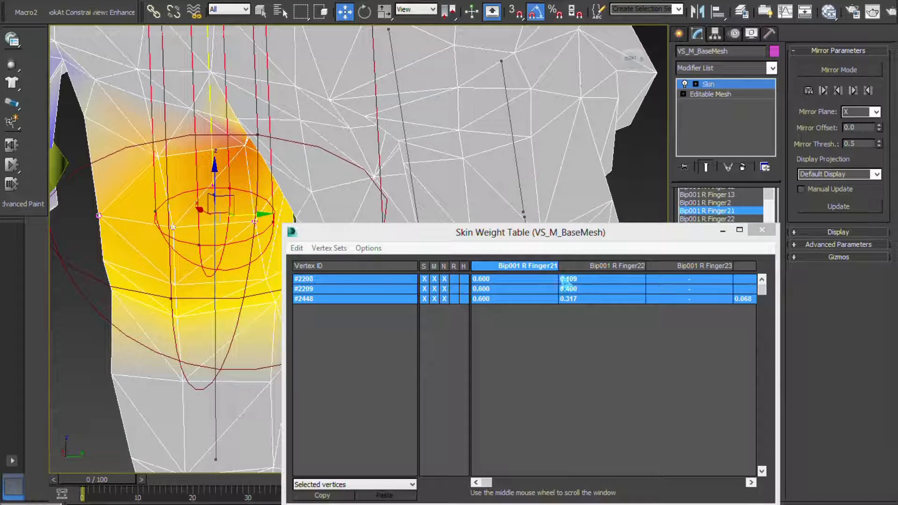
drag(500, 490, 666, 484)
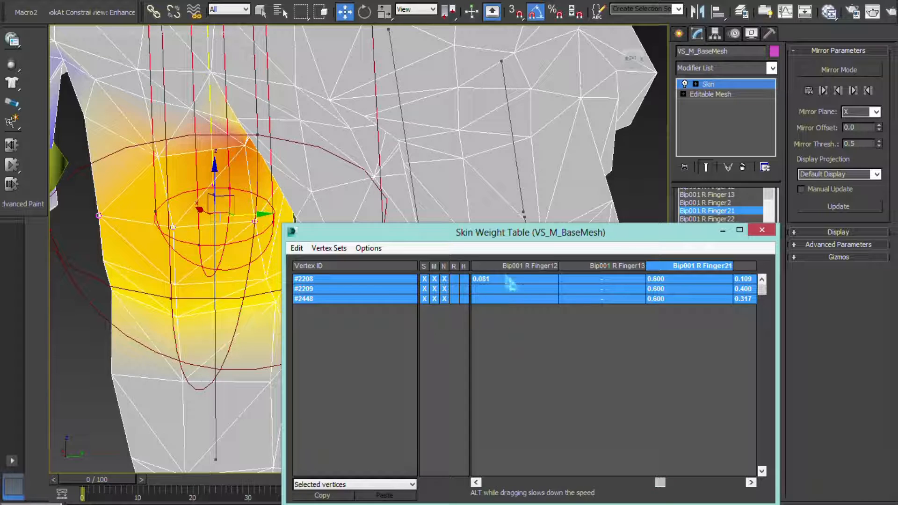
click(492, 282)
text(0)
key(Return)
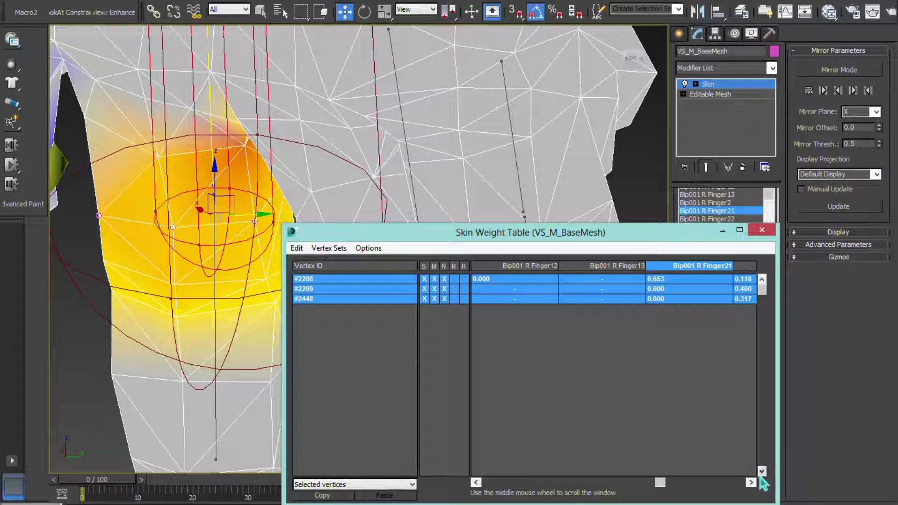
Set the stray Bip001 R Finger31 and Bip001 R Finger32 weights of the selected joint vertices to 0.
click(751, 485)
click(751, 484)
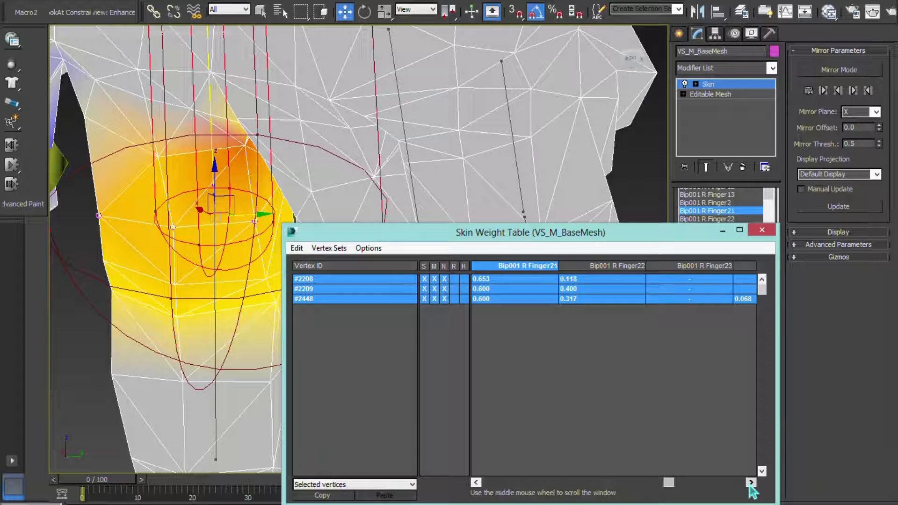
click(751, 484)
drag(657, 298, 714, 351)
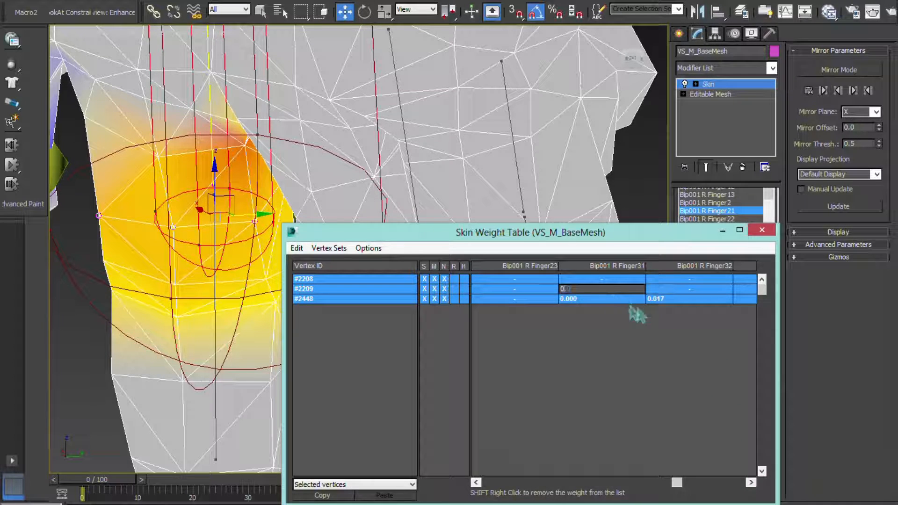
double_click(673, 300)
text(0)
key(Return)
Set vertex #2208's Bip001 R Finger11 weight to 0, and set the selected vertices' Bip001 R Finger21 weight to 0.6 again.
drag(683, 485, 656, 485)
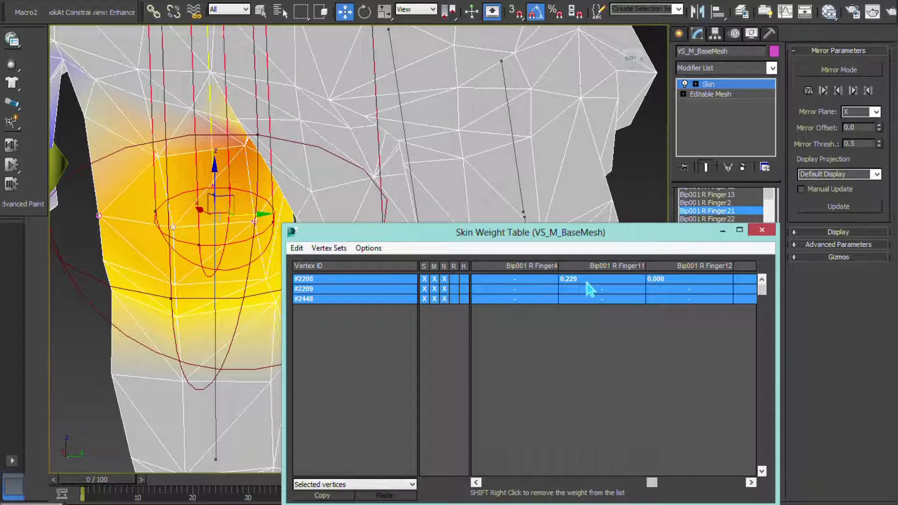
drag(590, 287, 654, 334)
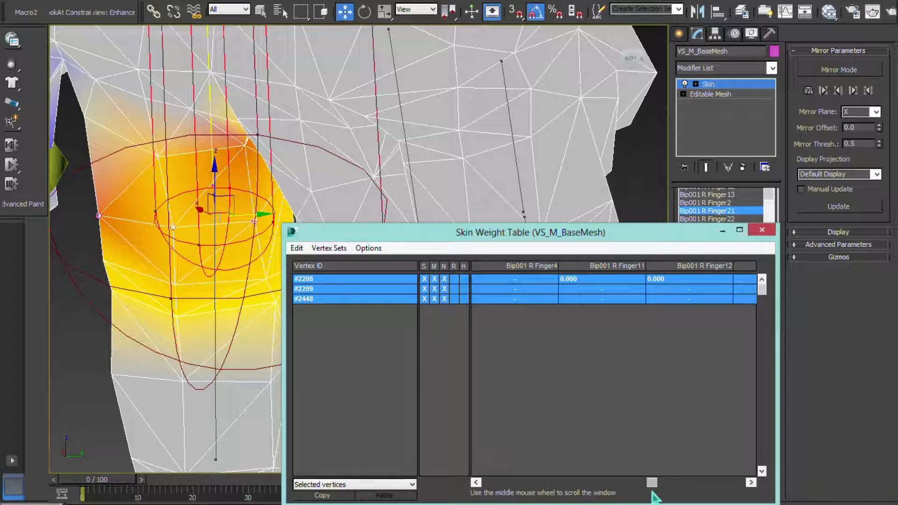
drag(660, 488, 673, 488)
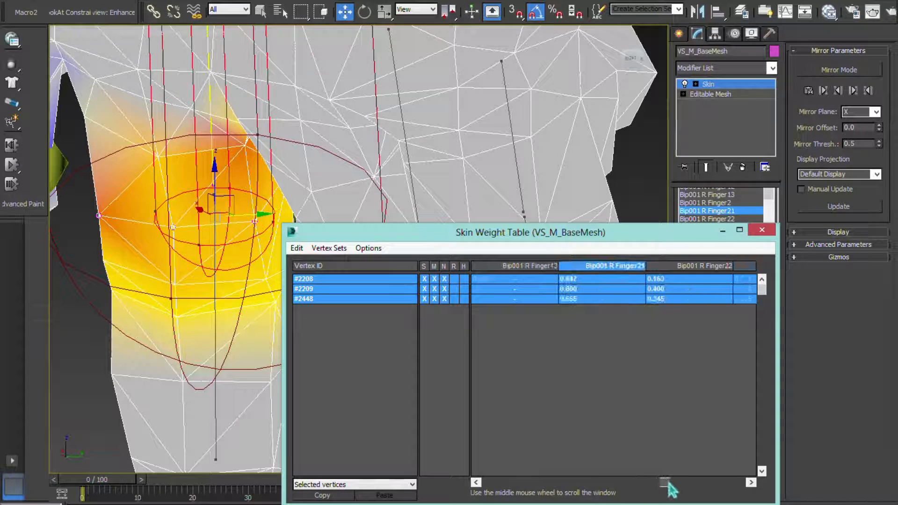
double_click(597, 279)
text(0.6)
key(Return)
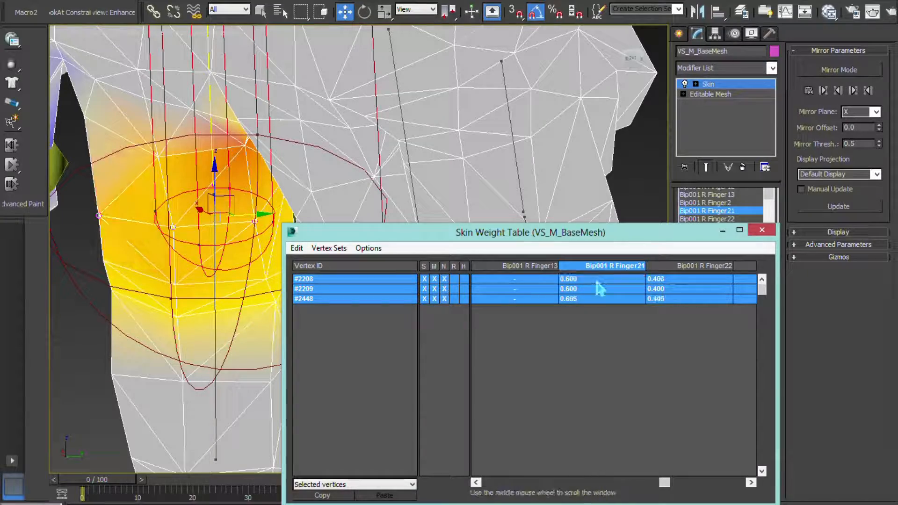
Minimise the Weight Table and select the ring of vertices around the middle of the Bip001 R Finger21 segment.
click(723, 231)
alt+middle_drag(289, 217, 169, 327)
click(387, 205)
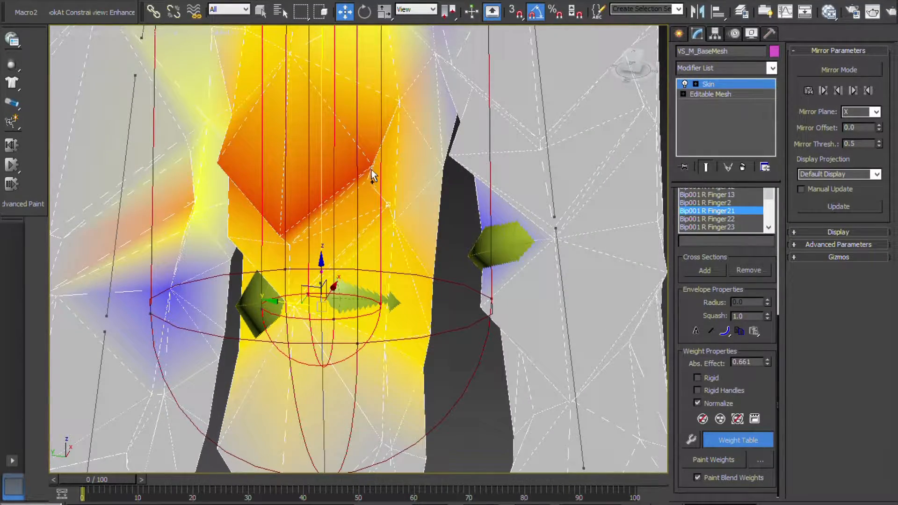
alt+middle_drag(367, 183, 313, 204)
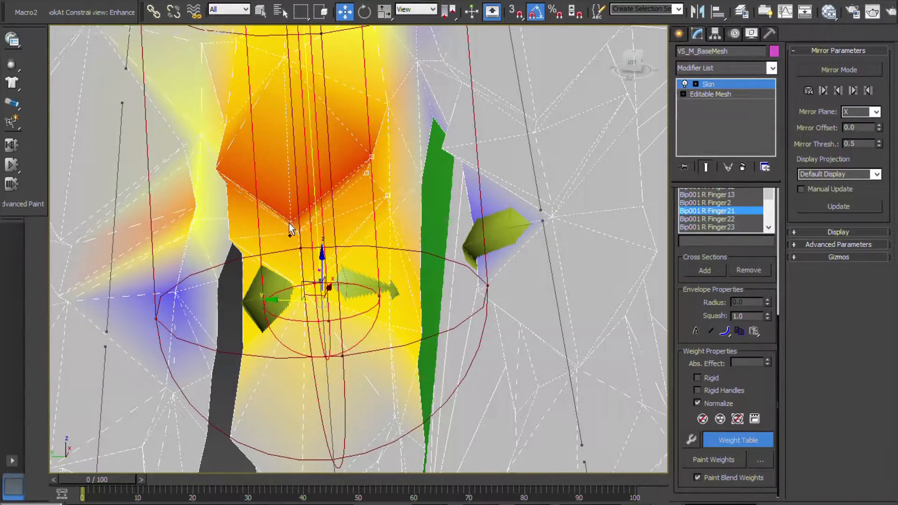
alt+middle_drag(298, 231, 264, 243)
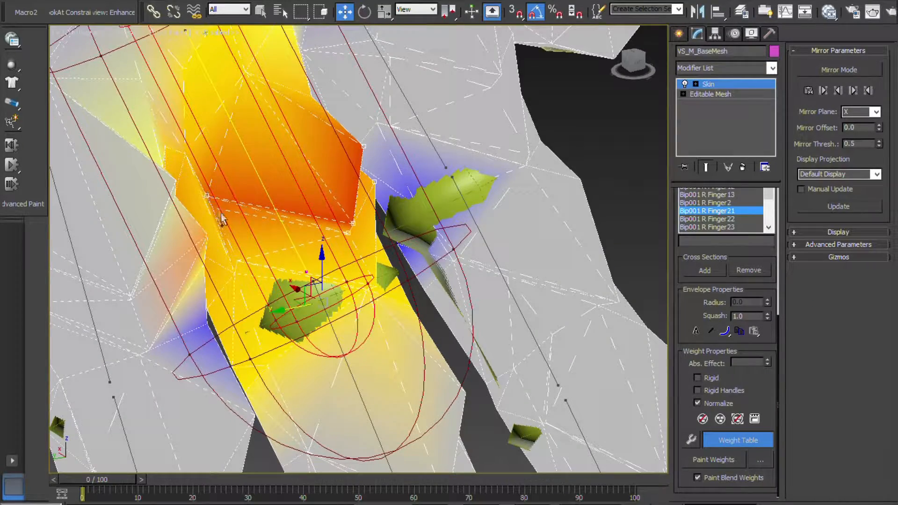
alt+middle_drag(213, 210, 265, 370)
Reopen the Weight Table and set the Bip001 R Finger21 weight of all the selected ring vertices to 1.0.
click(739, 441)
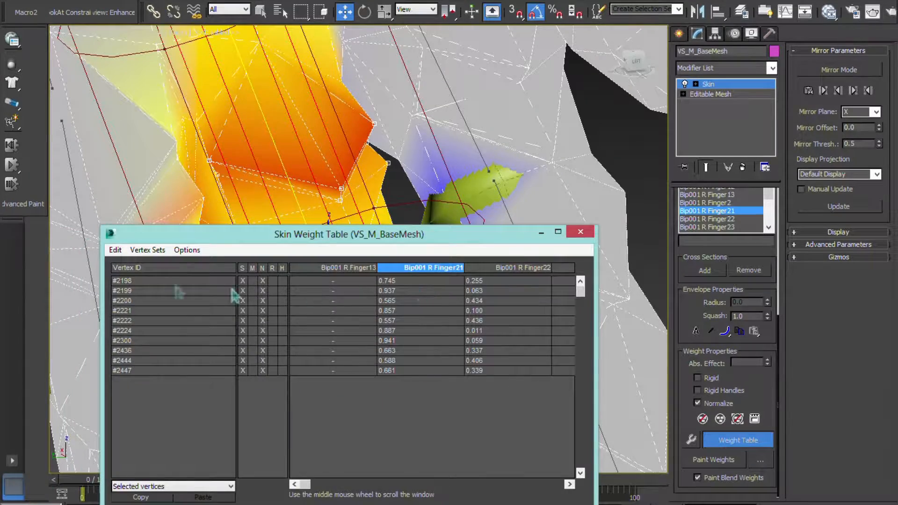
text(1)
key(Return)
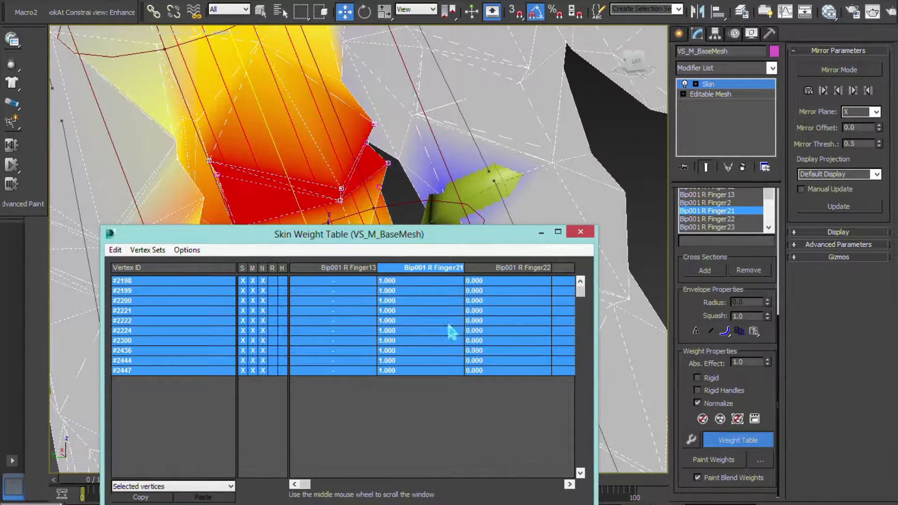
Minimise the Weight Table and check the finger's deformation by scrubbing the curl through frame 8 and back to frame 0.
click(541, 233)
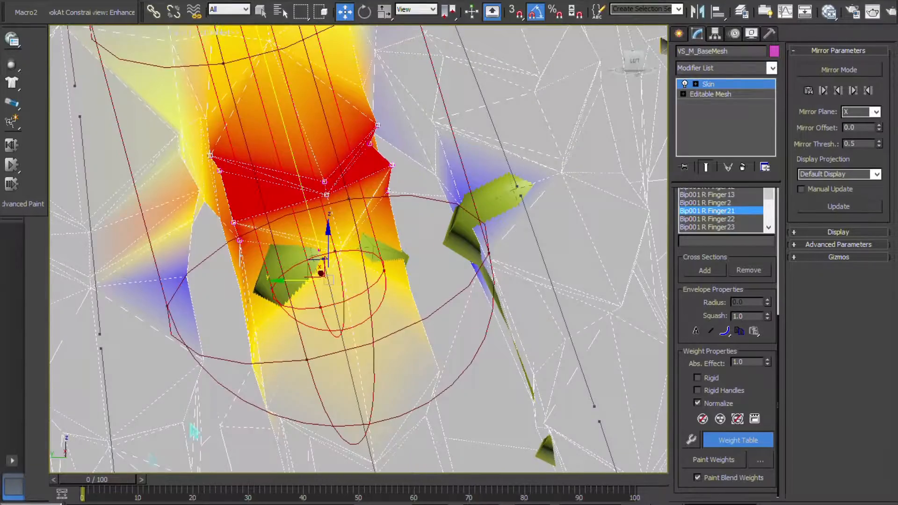
drag(83, 481, 109, 483)
alt+middle_drag(282, 362, 289, 261)
scroll(290, 238, down, 3)
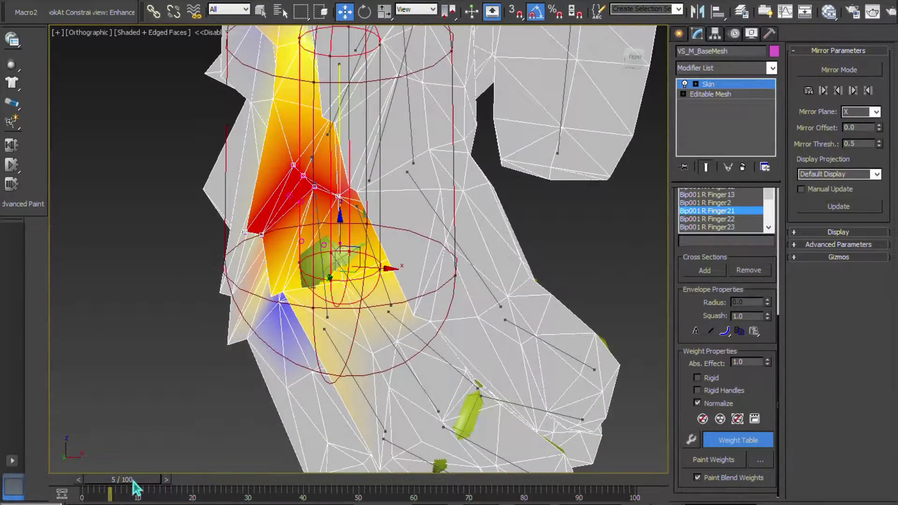
drag(135, 488, 154, 488)
alt+middle_drag(295, 368, 334, 335)
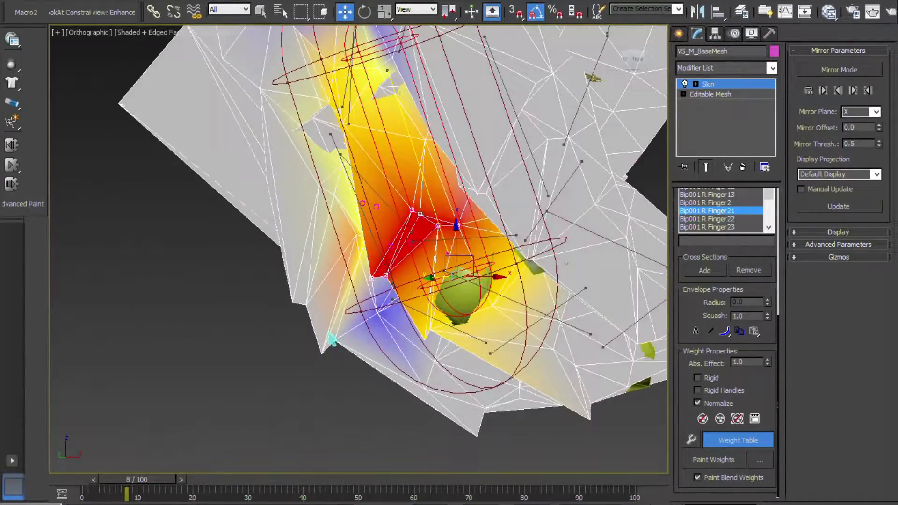
drag(149, 481, 104, 482)
middle_drag(234, 277, 345, 278)
scroll(335, 309, down, 4)
scroll(423, 341, down, 4)
scroll(345, 278, down, 3)
alt+middle_drag(274, 269, 348, 292)
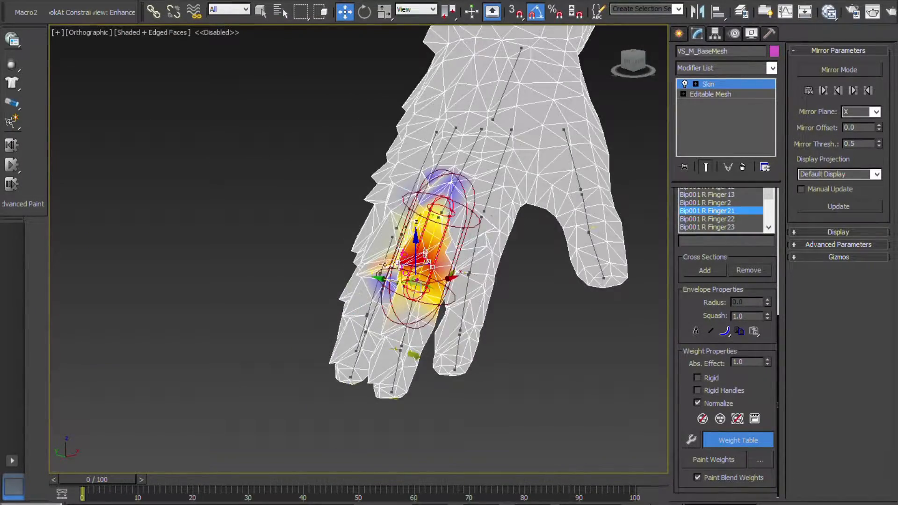
Select the next ring of vertices, between the fully weighted band and the knuckle, around the Bip001 R Finger21 segment.
scroll(313, 252, up, 10)
scroll(313, 252, up, 3)
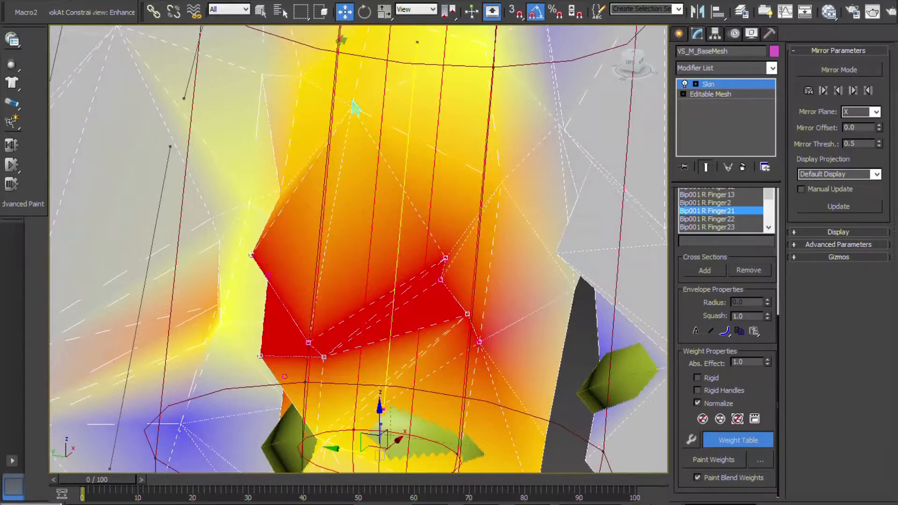
click(353, 111)
alt+middle_drag(354, 114, 397, 204)
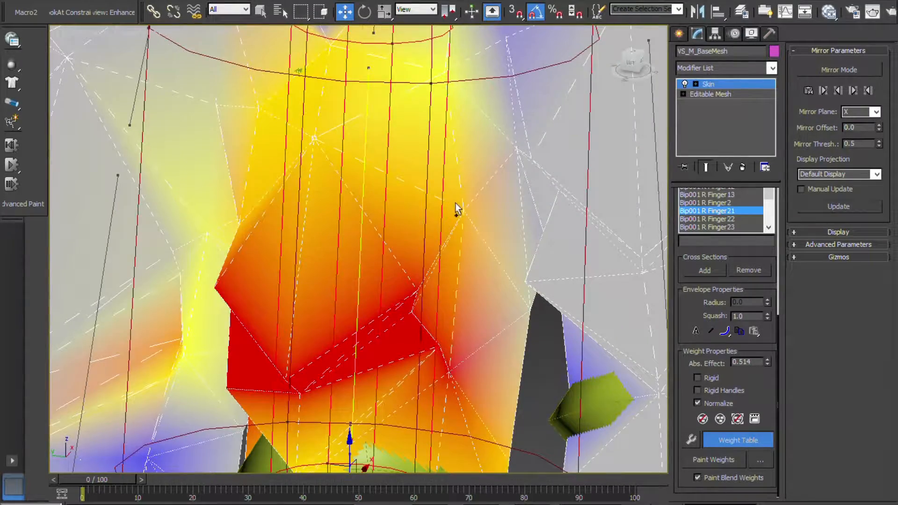
alt+middle_drag(464, 213, 488, 331)
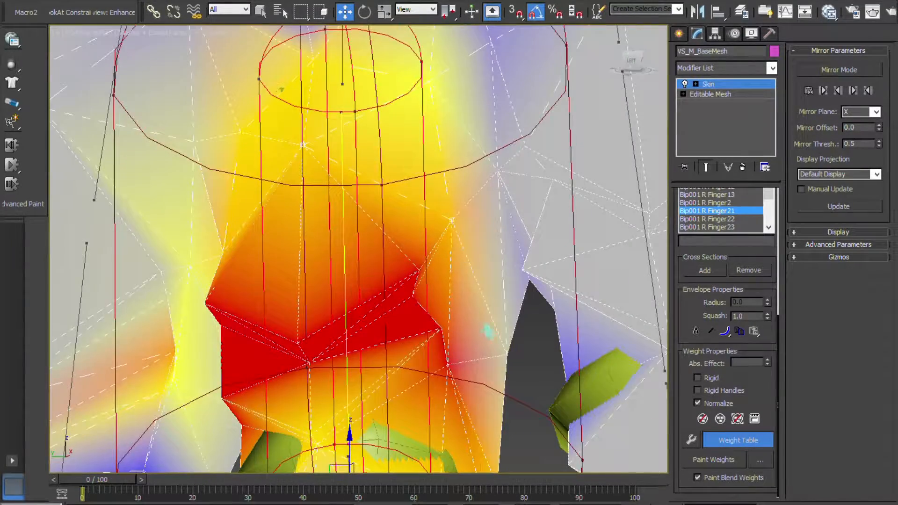
alt+middle_drag(510, 364, 461, 407)
scroll(399, 378, down, 4)
scroll(350, 386, up, 2)
mouse_move(350, 386)
alt+middle_down()
mouse_move(283, 336)
mouse_move(307, 338)
mouse_move(310, 272)
mouse_move(513, 237)
mouse_move(383, 291)
alt+middle_up()
scroll(318, 340, up, 2)
scroll(322, 296, down, 6)
scroll(382, 291, up, 2)
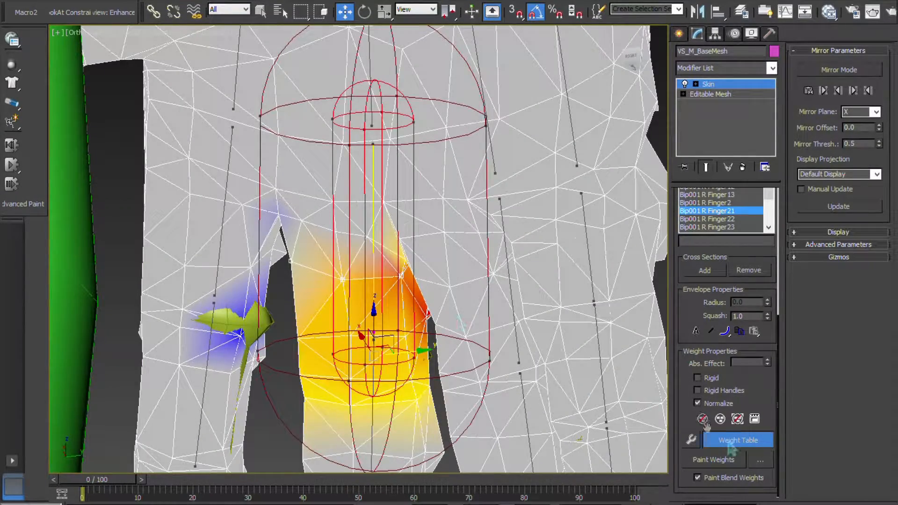
scroll(311, 354, up, 6)
scroll(377, 294, down, 6)
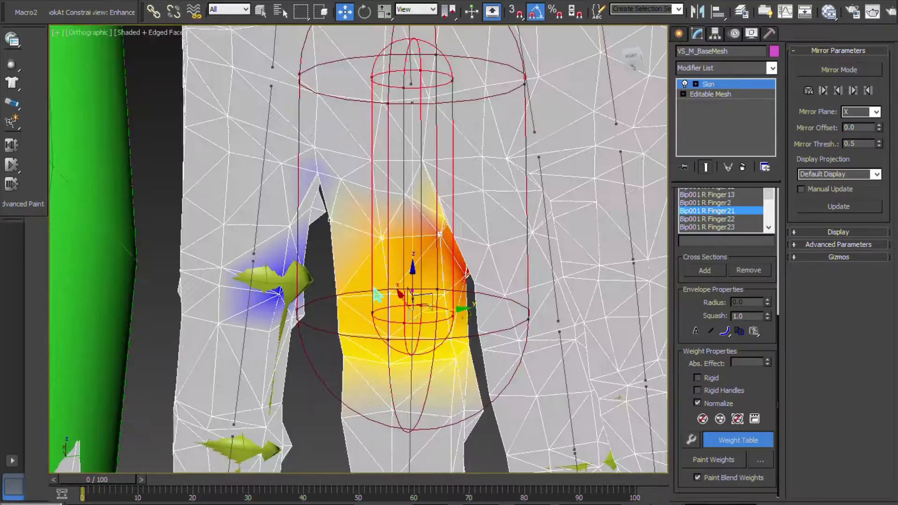
Set the Bip001 R Finger21 weight of all selected ring vertices to 0.8 in the Weight Table and shrink its window.
click(749, 443)
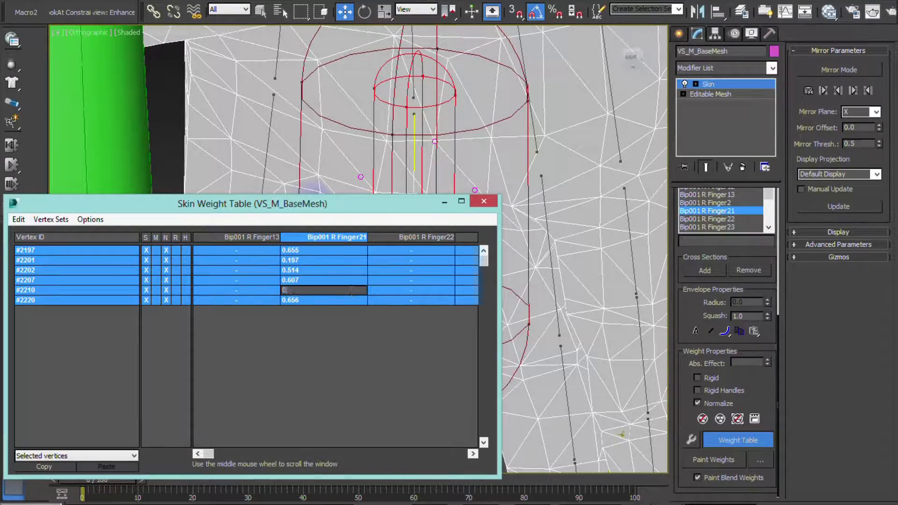
middle_drag(519, 172, 536, 99)
drag(408, 208, 460, 407)
alt+middle_drag(438, 274, 336, 277)
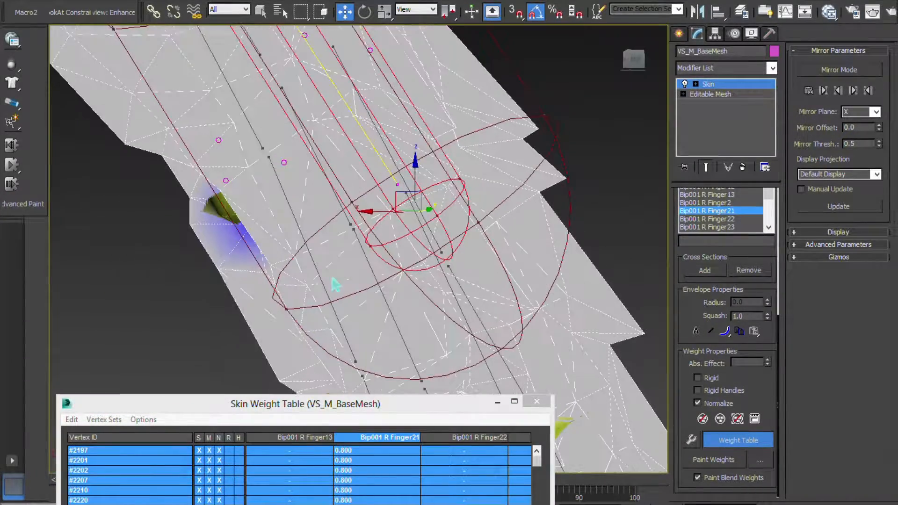
drag(309, 410, 496, 193)
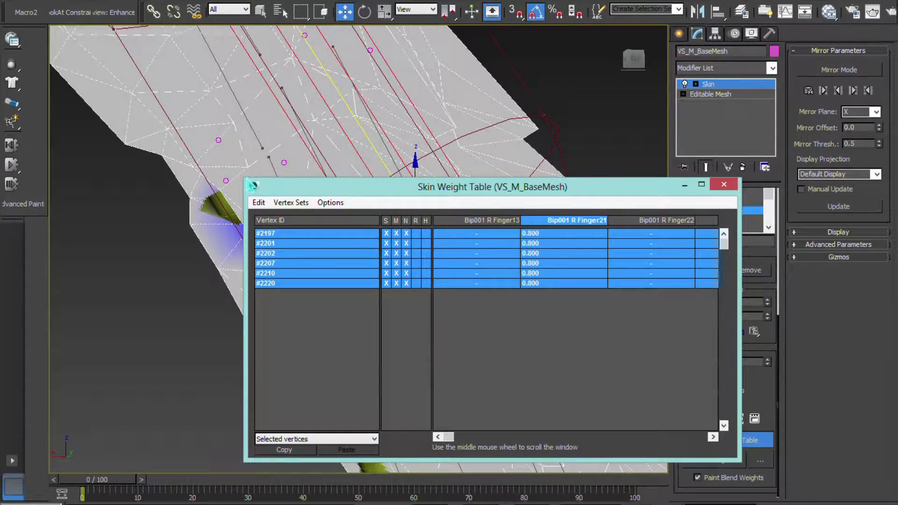
drag(248, 179, 430, 249)
Examine the finger from several angles while scrubbing the curl animation through frames 5 and 12 and back.
drag(114, 480, 139, 479)
middle_drag(193, 339, 324, 344)
scroll(324, 344, down, 4)
alt+middle_drag(300, 299, 360, 286)
scroll(298, 271, up, 2)
alt+middle_drag(198, 218, 255, 307)
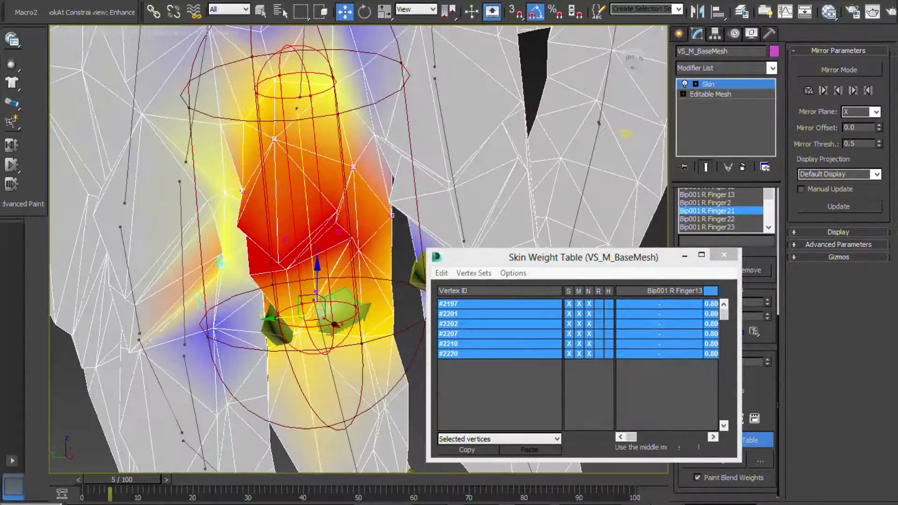
drag(138, 482, 175, 480)
alt+middle_drag(160, 349, 285, 353)
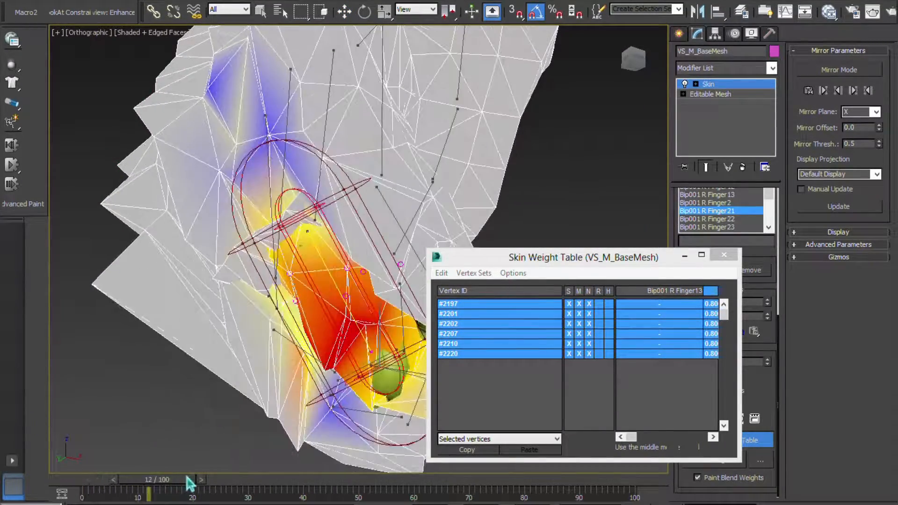
drag(190, 482, 137, 481)
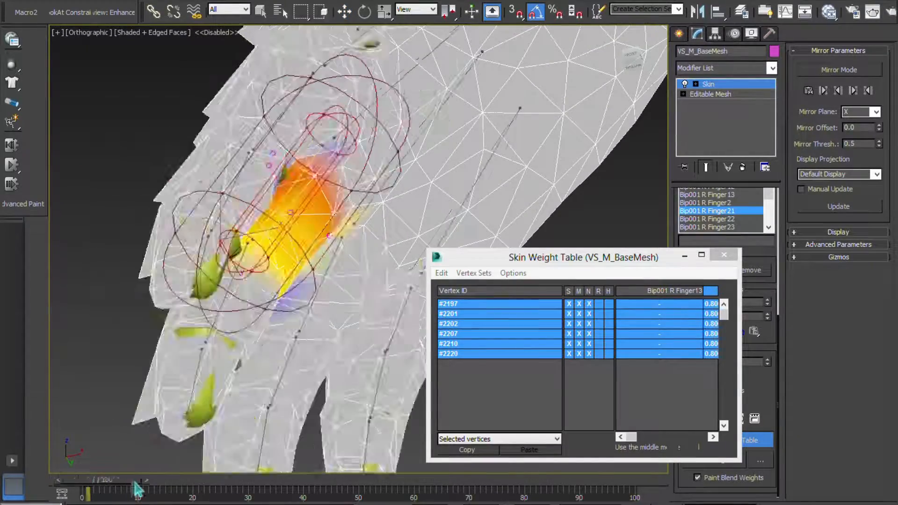
Select knuckle vertices #2172, #2173 and #2212 and set their Bip001 R Finger21 weight to 0.5.
alt+middle_drag(204, 366, 310, 265)
scroll(274, 266, up, 4)
scroll(245, 261, down, 2)
click(715, 438)
click(266, 267)
ctrl+click(189, 287)
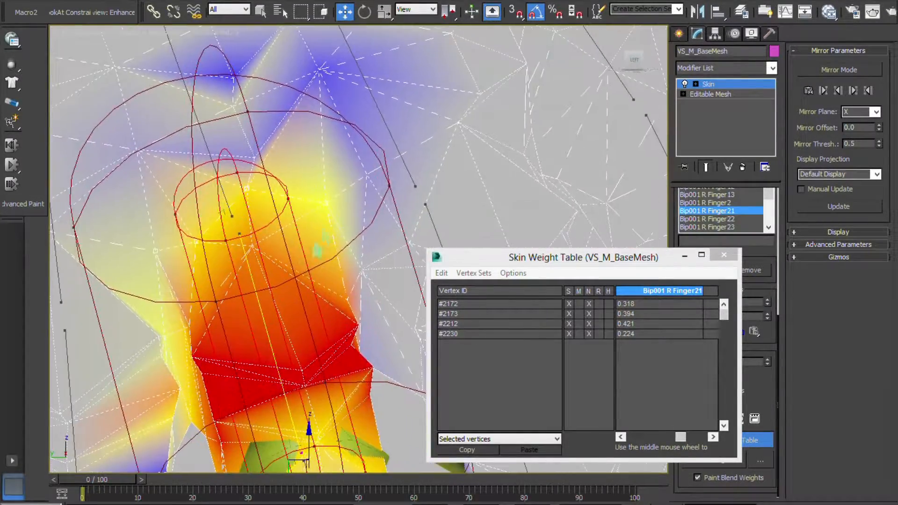
alt+click(155, 251)
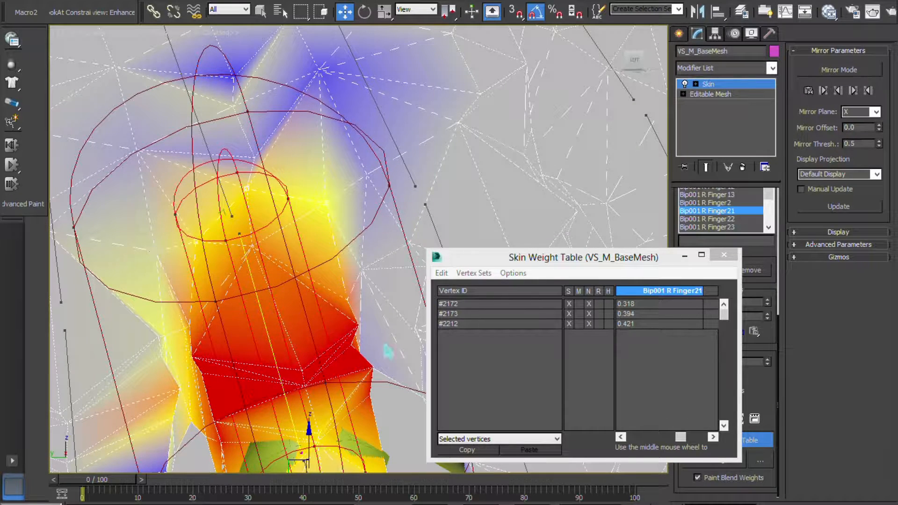
click(485, 305)
drag(511, 304, 568, 347)
click(671, 324)
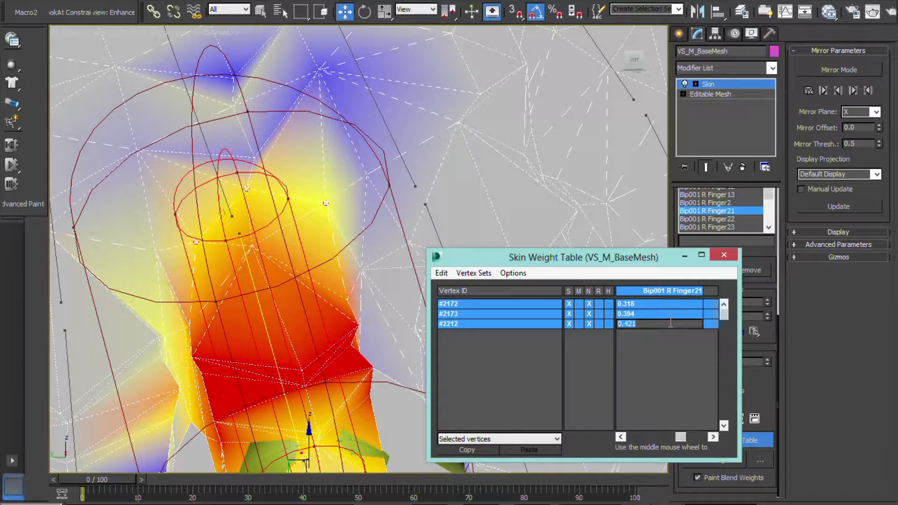
text(0.5)
key(Return)
Set the Bip001 R Finger21 weight of vertex #2206, beside the knuckle, to 0.3.
scroll(231, 237, down, 4)
alt+middle_drag(269, 225, 177, 218)
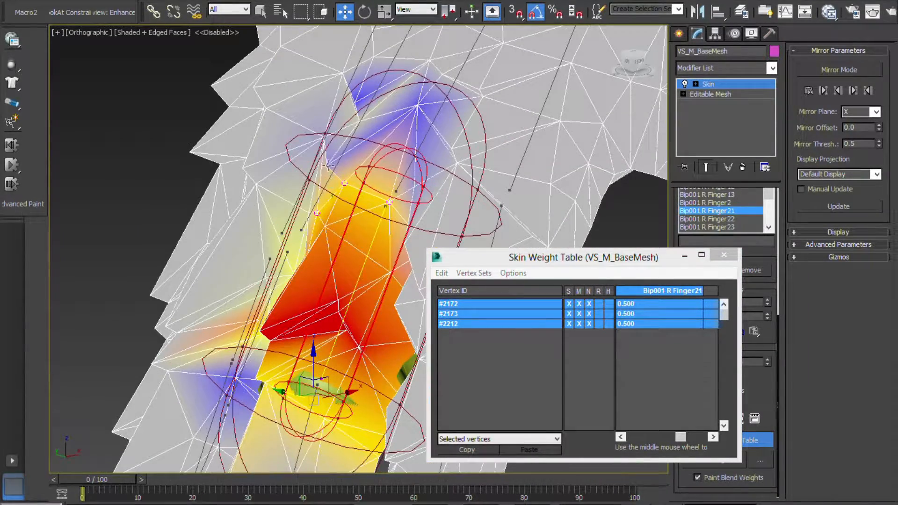
click(328, 164)
click(652, 304)
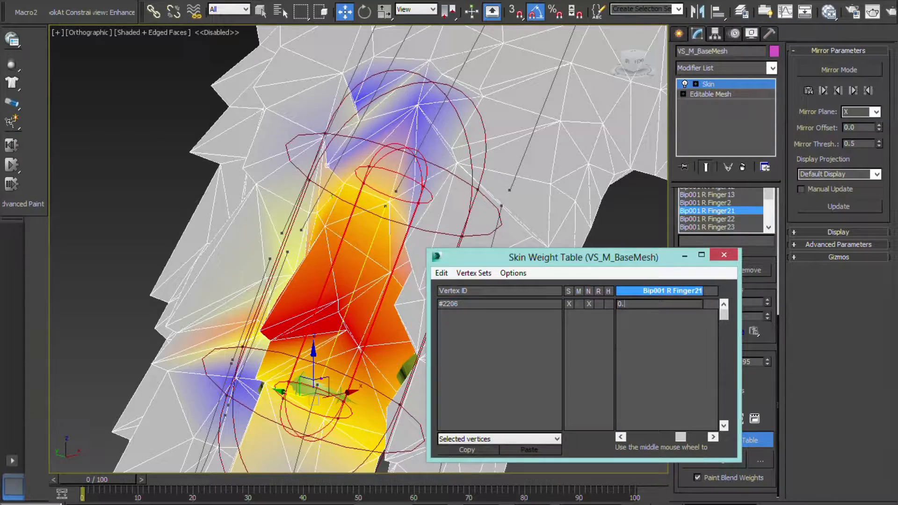
key(Return)
Select vertices #2171 and #2204 above the knuckle and set their Bip001 R Finger21 weight to 0.3.
alt+middle_drag(306, 222, 400, 224)
alt+middle_drag(305, 175, 384, 179)
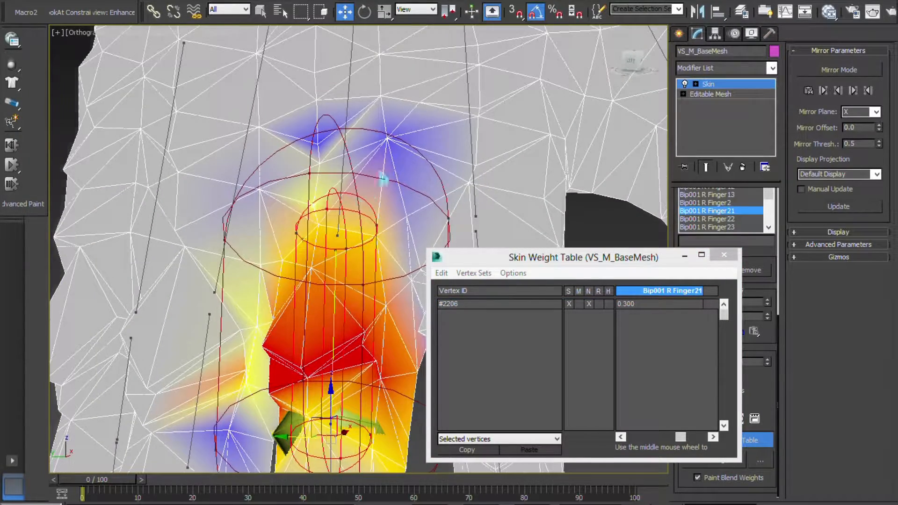
click(260, 186)
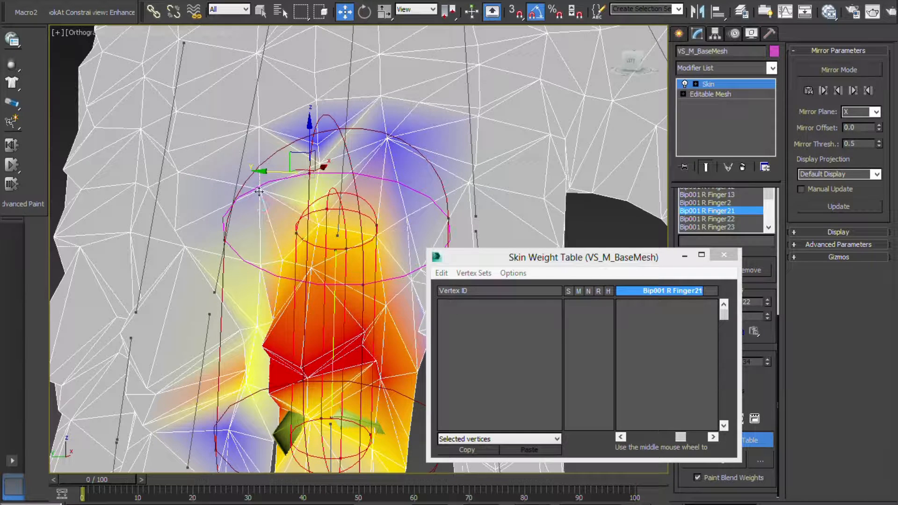
ctrl+click(388, 138)
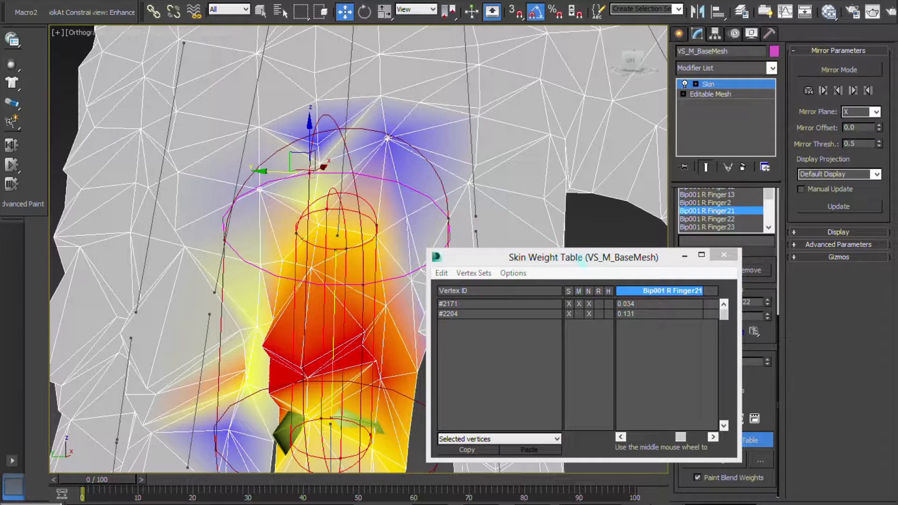
drag(515, 302, 514, 313)
click(639, 315)
text(.3)
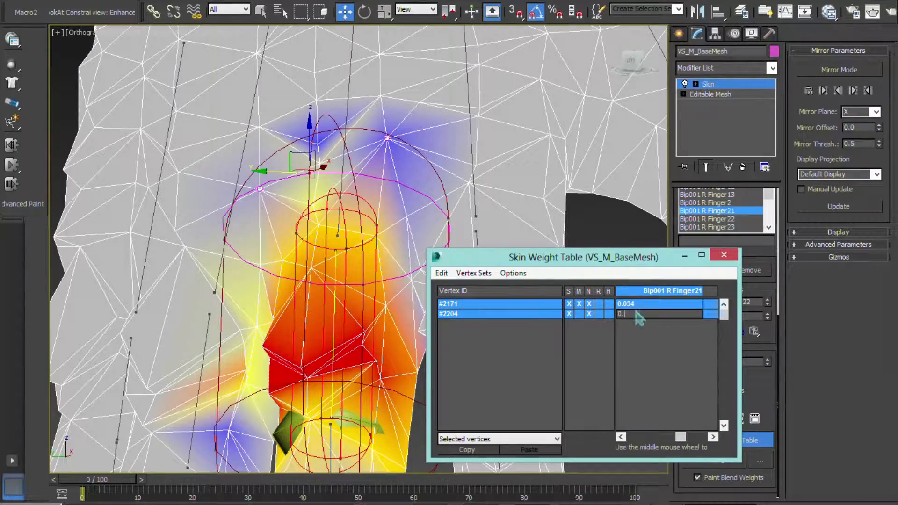
key(Return)
Check how the knuckle area deforms by scrubbing the curl forward and back.
alt+middle_drag(309, 241, 324, 243)
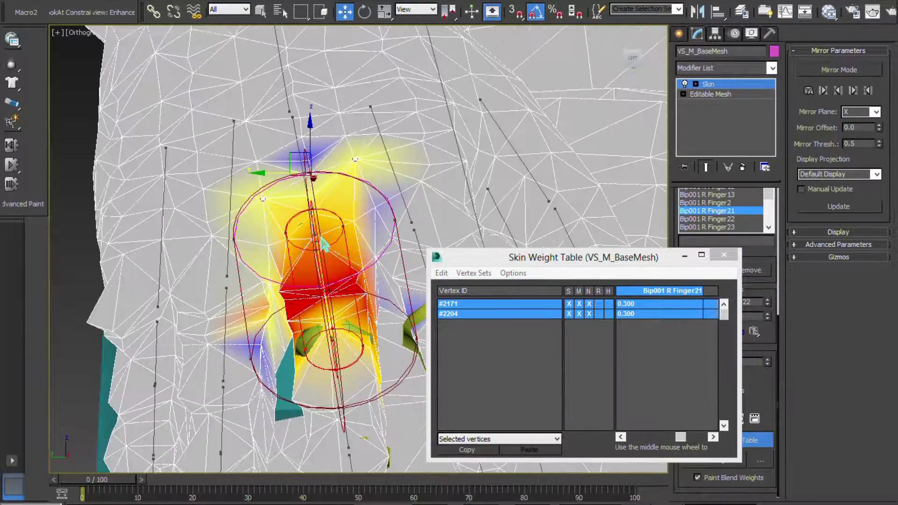
scroll(302, 241, up, 1)
scroll(206, 215, down, 2)
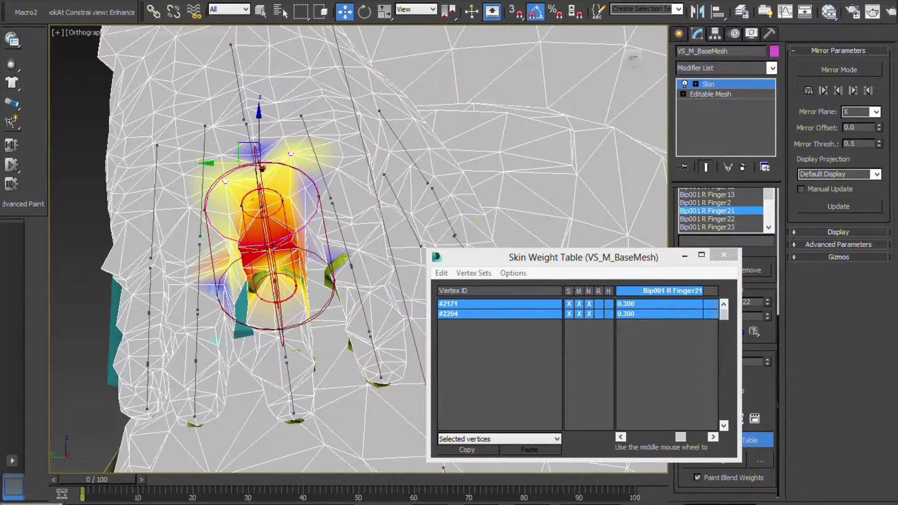
drag(101, 483, 161, 482)
alt+middle_drag(250, 288, 213, 345)
drag(161, 482, 107, 483)
Select vertices #2203, #2211 and #2223 on the underside of the finger's base and set their Bip001 R Finger21 weight to 0.7.
alt+middle_drag(115, 348, 212, 323)
scroll(286, 220, up, 5)
scroll(215, 302, up, 2)
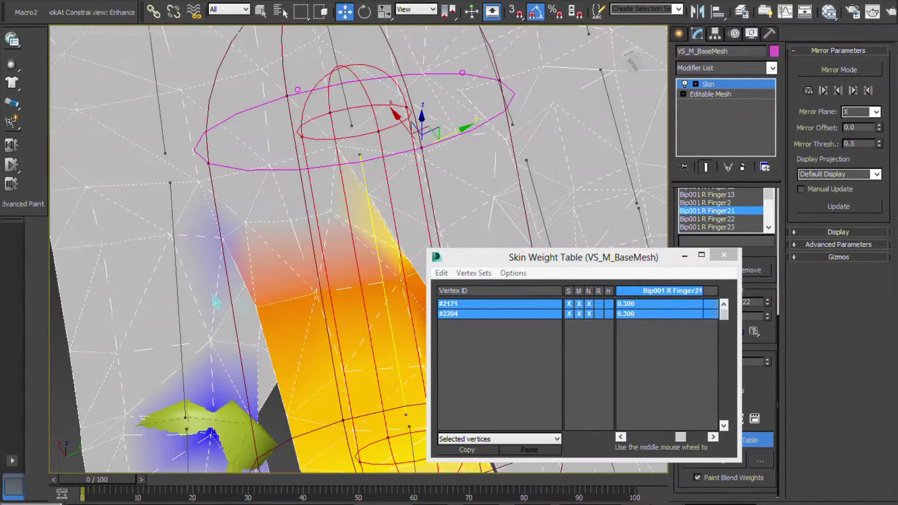
click(315, 292)
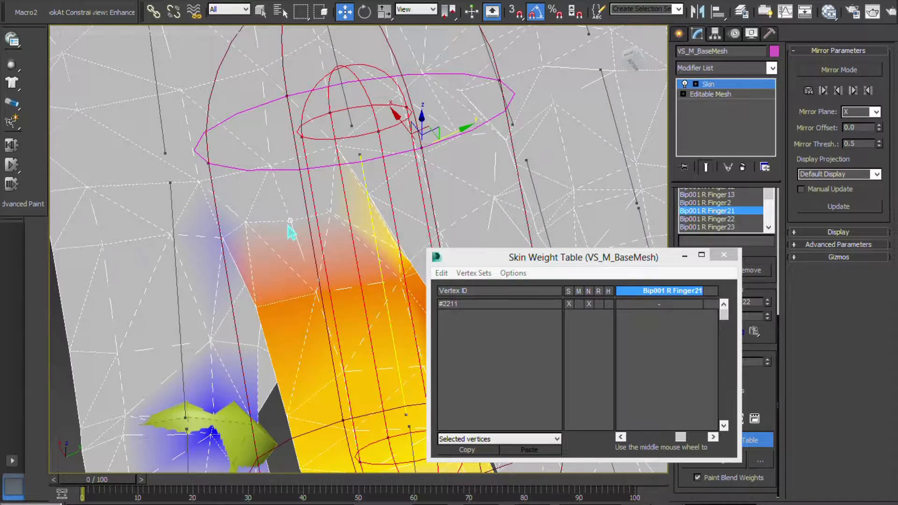
scroll(291, 231, up, 2)
mouse_move(347, 209)
alt+middle_down()
mouse_move(357, 238)
mouse_move(207, 222)
alt+middle_up()
ctrl+click(167, 229)
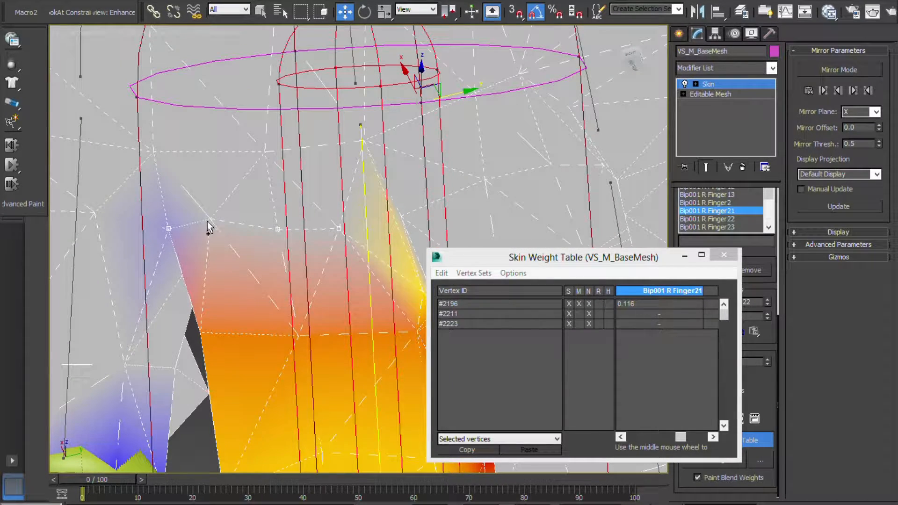
drag(517, 295, 517, 366)
click(643, 324)
text(0.)
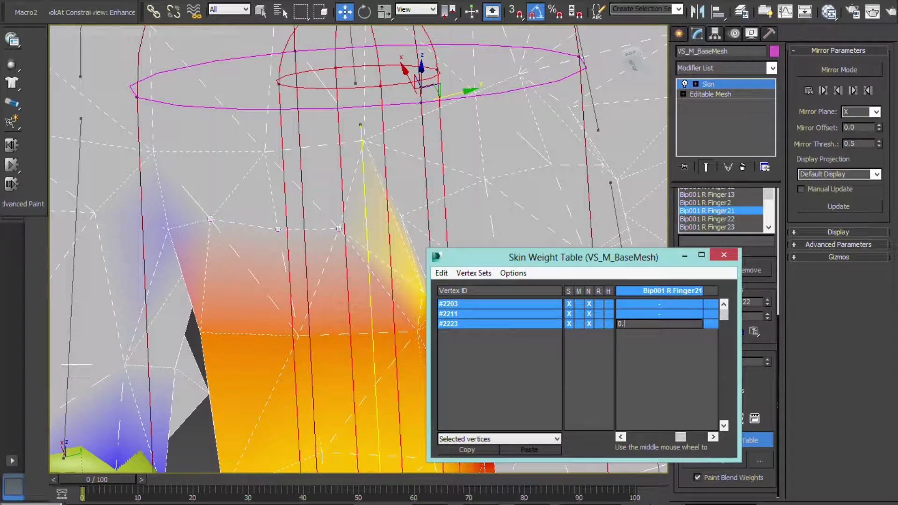
text(7)
key(Return)
Move the Weight Table aside, turn on Paint Weights and open the Painter Options.
alt+middle_drag(304, 257, 134, 467)
mouse_move(96, 481)
mouse_down()
mouse_move(111, 482)
mouse_move(82, 481)
mouse_up()
alt+middle_drag(219, 344, 456, 292)
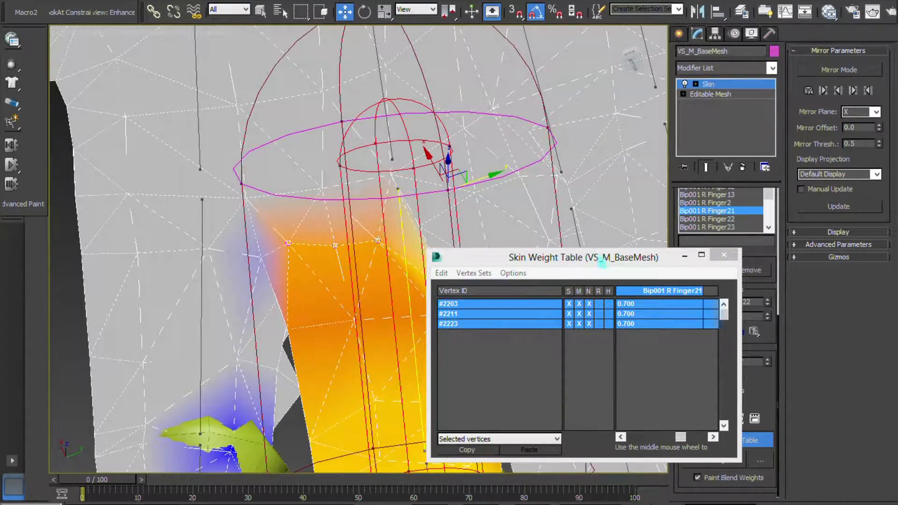
drag(603, 264, 512, 354)
click(715, 461)
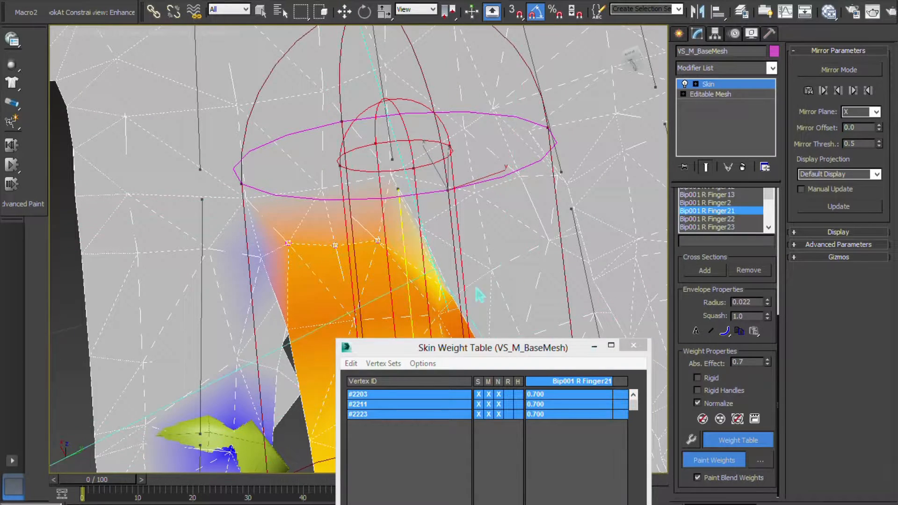
click(760, 461)
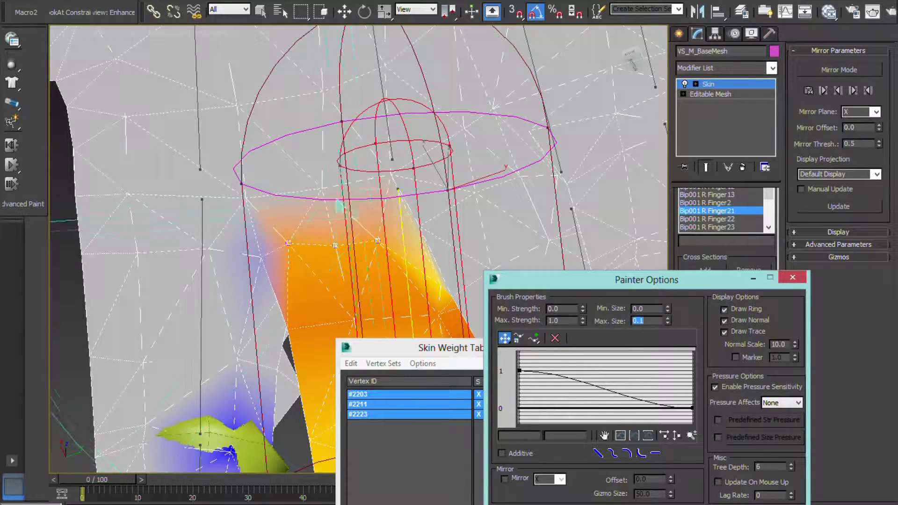
Set the maximum brush size to 0.05 and blend the Bip001 R Finger21 weights on the underside of the middle finger's base.
mouse_move(374, 167)
mouse_down()
mouse_move(343, 201)
mouse_move(330, 181)
mouse_up()
mouse_move(331, 180)
alt+middle_down()
mouse_move(392, 219)
mouse_move(334, 197)
alt+middle_up()
mouse_move(333, 196)
mouse_down()
mouse_move(323, 220)
mouse_move(340, 208)
mouse_up()
middle_drag(339, 208, 276, 187)
scroll(276, 187, down, 5)
mouse_move(115, 477)
mouse_down()
mouse_move(143, 485)
mouse_move(113, 485)
mouse_up()
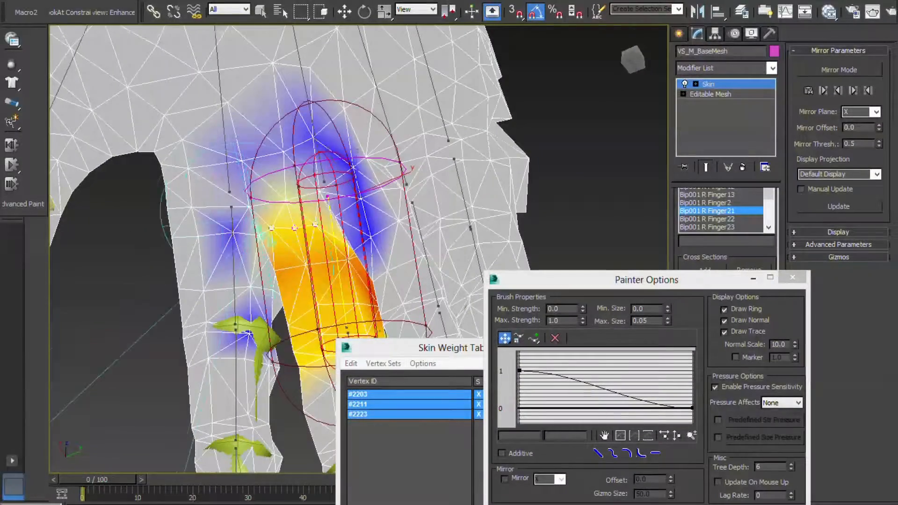
drag(284, 192, 279, 171)
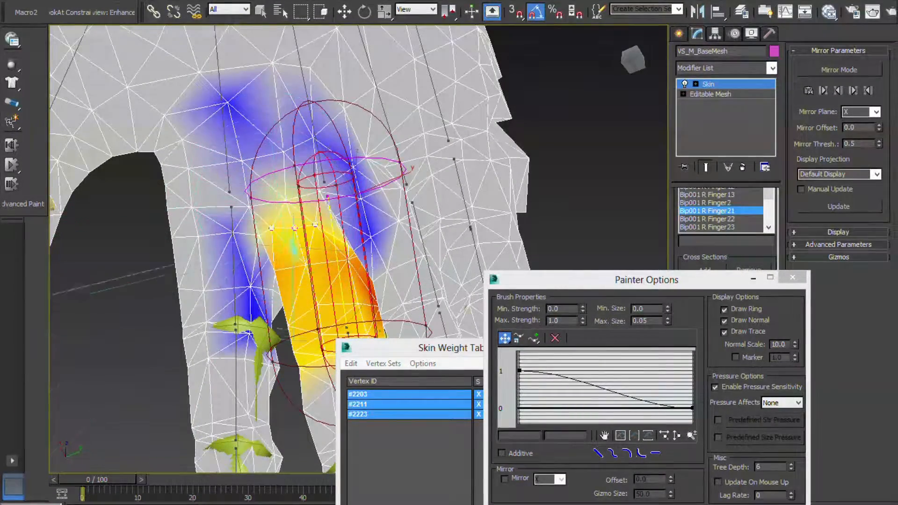
Soften the Bip001 R Finger21 weight falloff from the underside of the finger's base into the palm with further blend strokes.
scroll(295, 236, up, 5)
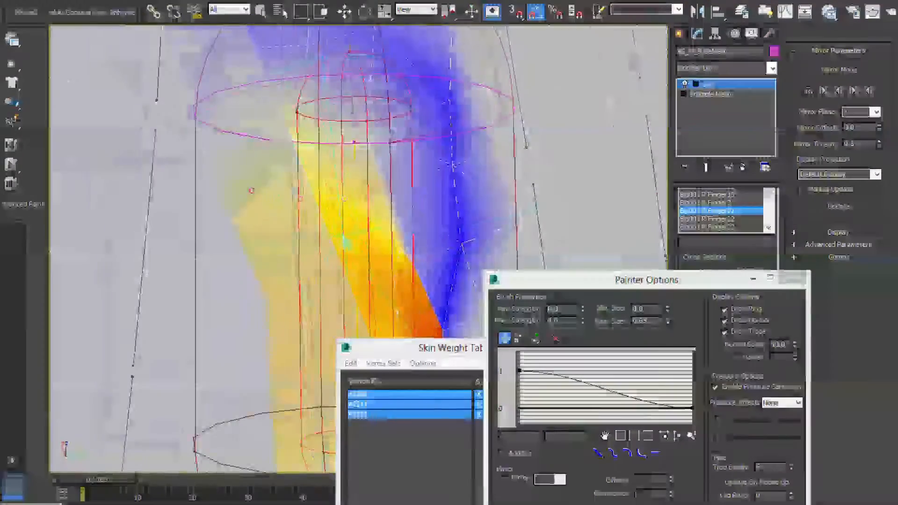
scroll(281, 230, down, 6)
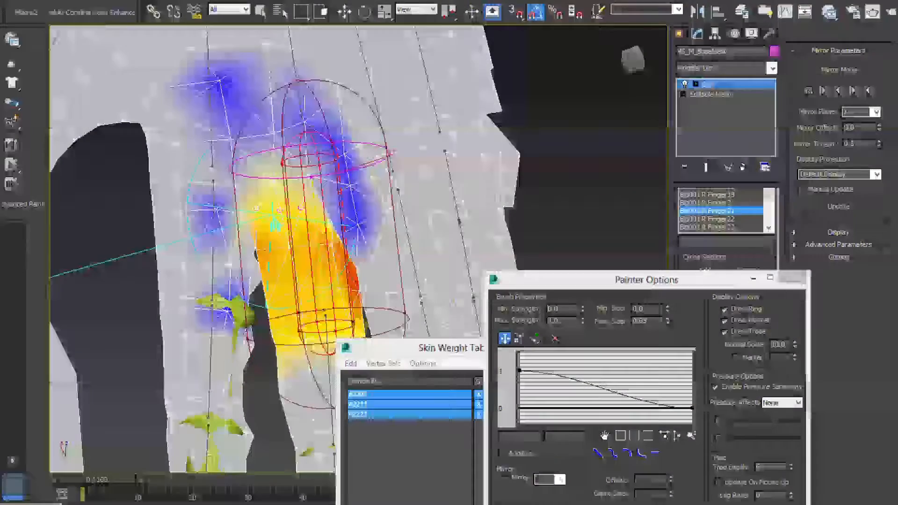
scroll(279, 211, up, 5)
mouse_move(303, 198)
mouse_down()
mouse_move(276, 149)
mouse_move(287, 261)
mouse_move(284, 152)
mouse_up()
mouse_move(283, 152)
middle_down()
mouse_move(328, 209)
mouse_move(329, 264)
middle_up()
mouse_move(344, 305)
mouse_down()
mouse_move(341, 197)
mouse_move(316, 206)
mouse_up()
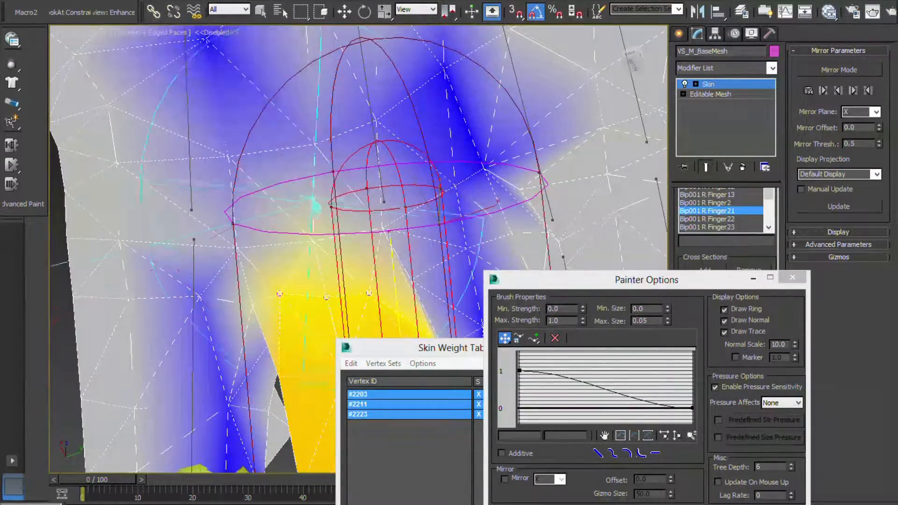
Blend the Bip001 R Finger21 weights around the middle finger's knuckle on the back of the hand.
scroll(314, 206, down, 4)
mouse_move(378, 204)
alt+middle_down()
mouse_move(248, 248)
mouse_move(341, 260)
alt+middle_up()
mouse_move(341, 259)
mouse_down()
mouse_move(357, 235)
mouse_move(347, 210)
mouse_move(331, 209)
mouse_move(365, 234)
mouse_move(374, 255)
mouse_up()
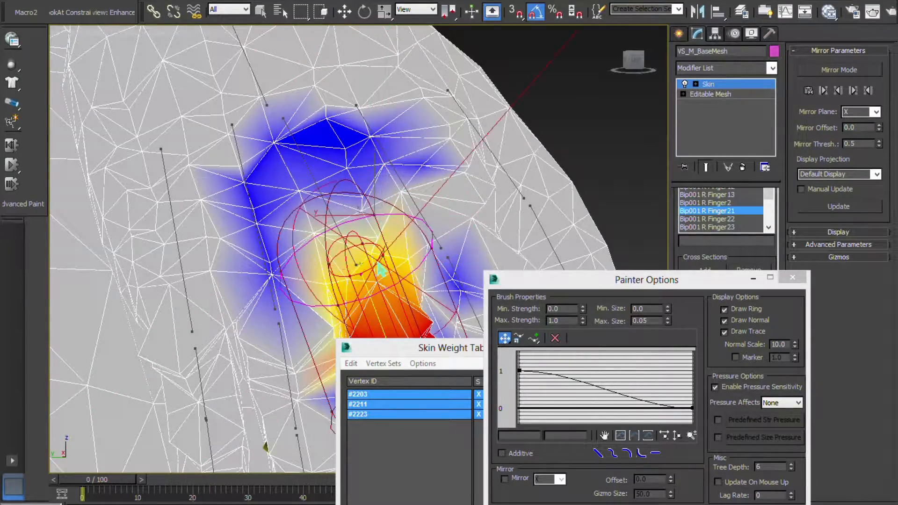
scroll(382, 271, up, 5)
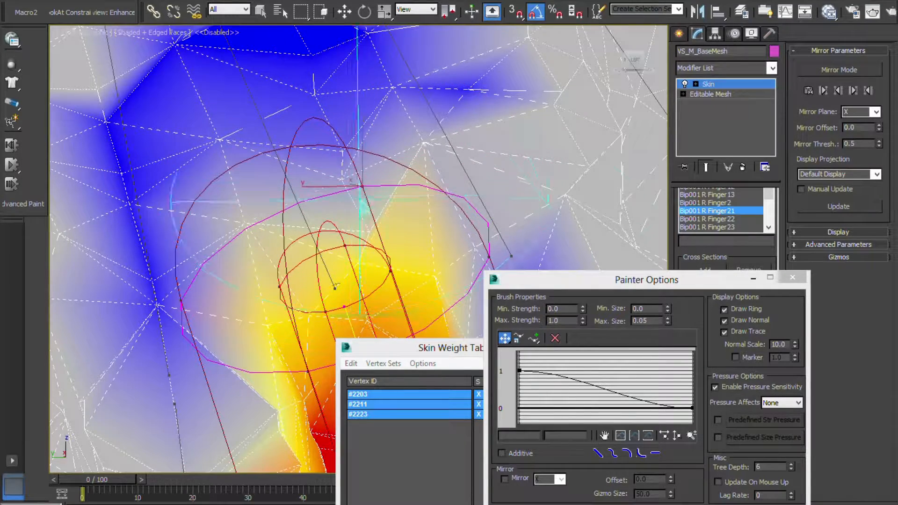
Minimize the Painter Options, turn off Paint Weights and select vertex #2206 at the knuckle to check its weight.
click(753, 278)
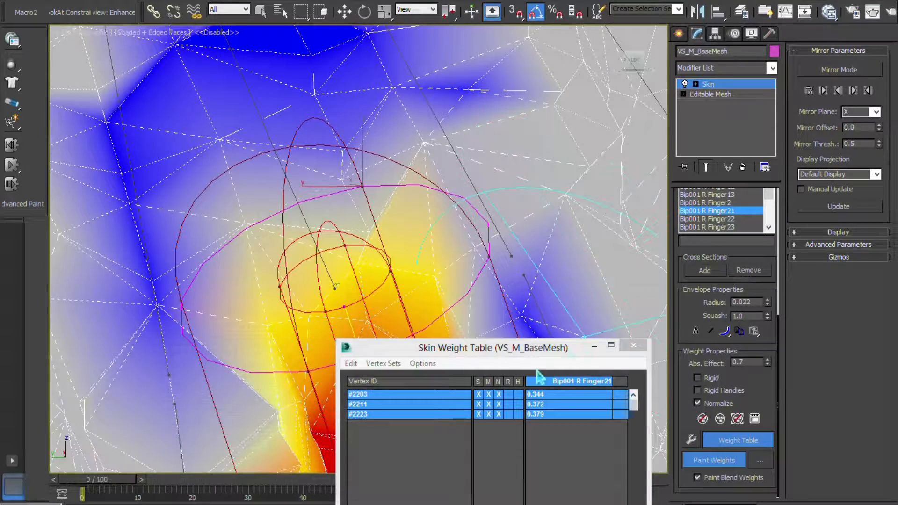
click(746, 456)
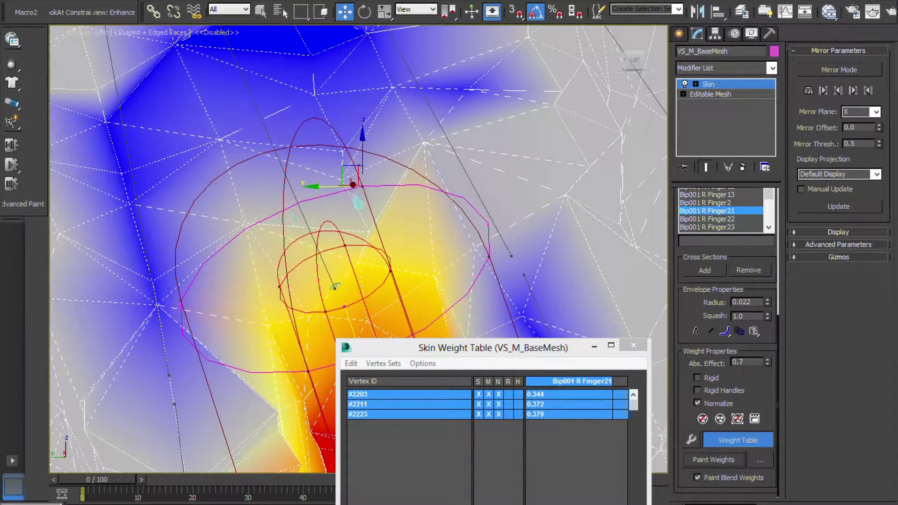
click(369, 233)
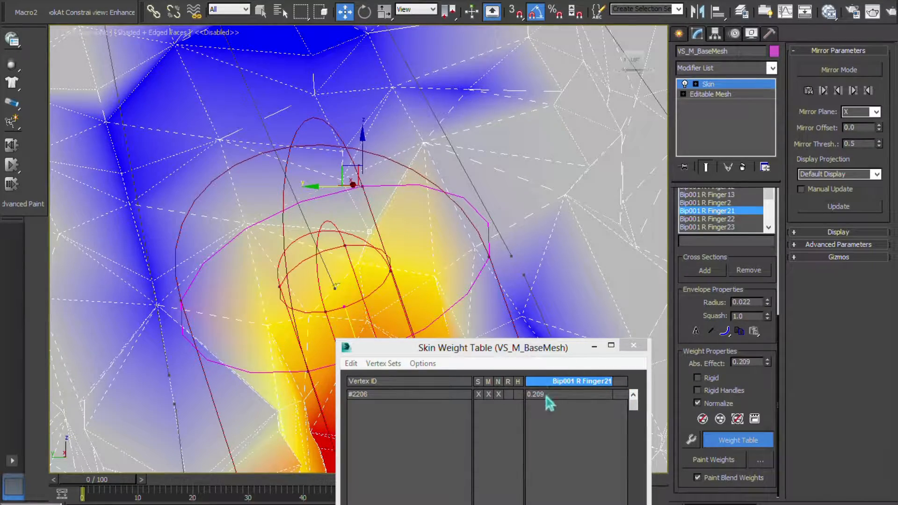
scroll(339, 176, down, 8)
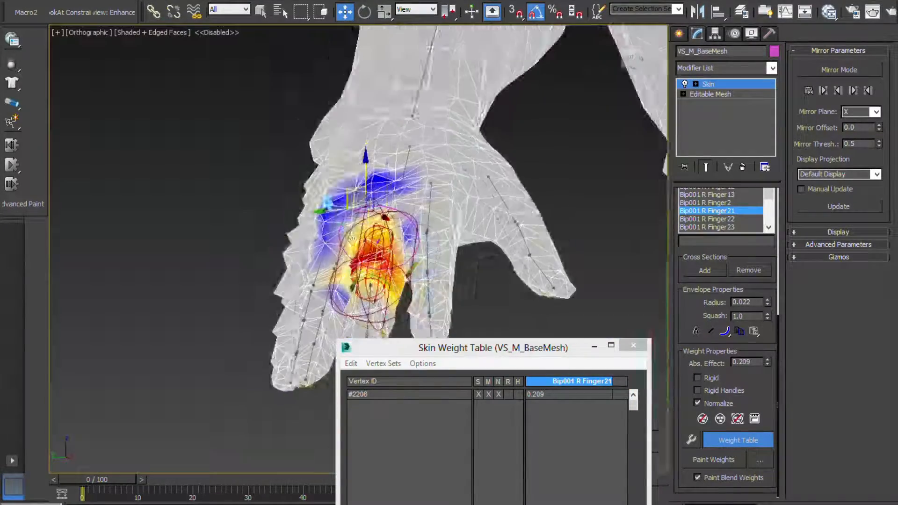